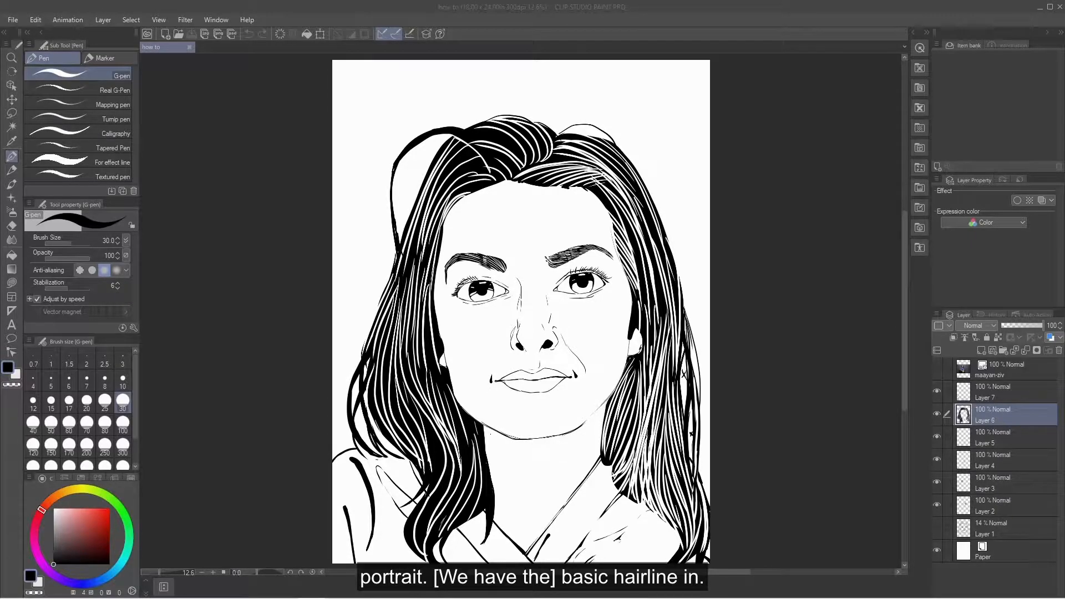
- On Layer 6, erase thin lines along the loose strand of hair that loops out from the parting
left_click(1005, 411)
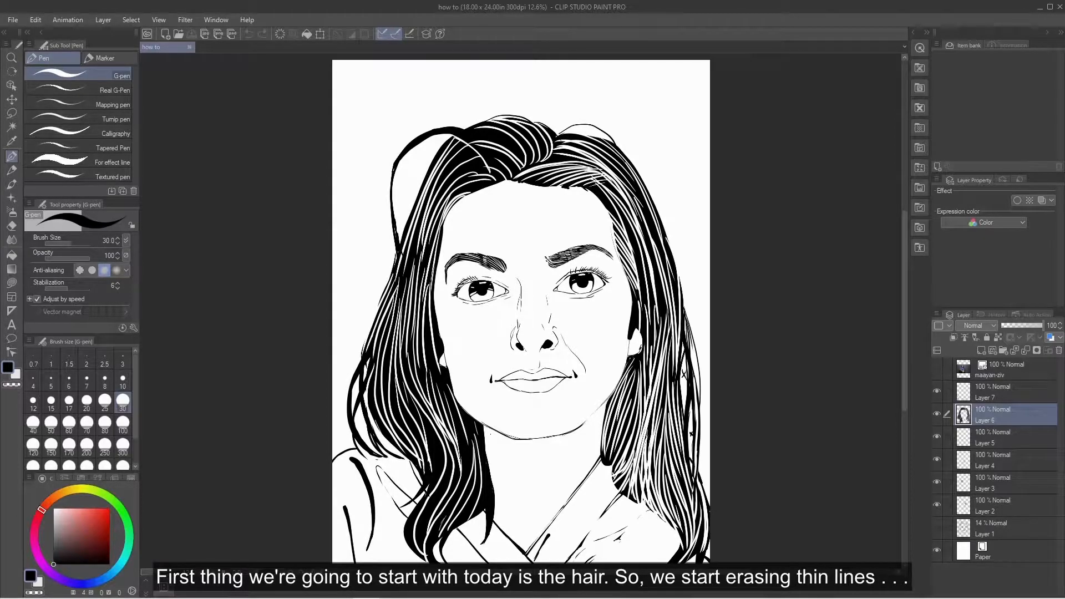
left_click_drag(419, 415, 444, 415)
mouse_move(451, 198)
left_mouse_down()
mouse_move(418, 351)
mouse_move(560, 415)
mouse_move(545, 351)
mouse_move(582, 361)
left_mouse_up()
key("p")
left_click_drag(491, 369, 532, 369)
key("e")
left_click_drag(509, 334, 472, 422)
left_click_drag(477, 354, 464, 495)
left_click_drag(506, 335, 475, 461)
left_click_drag(475, 340, 479, 504)
left_click_drag(506, 441, 471, 519)
left_click_drag(494, 348, 472, 423)
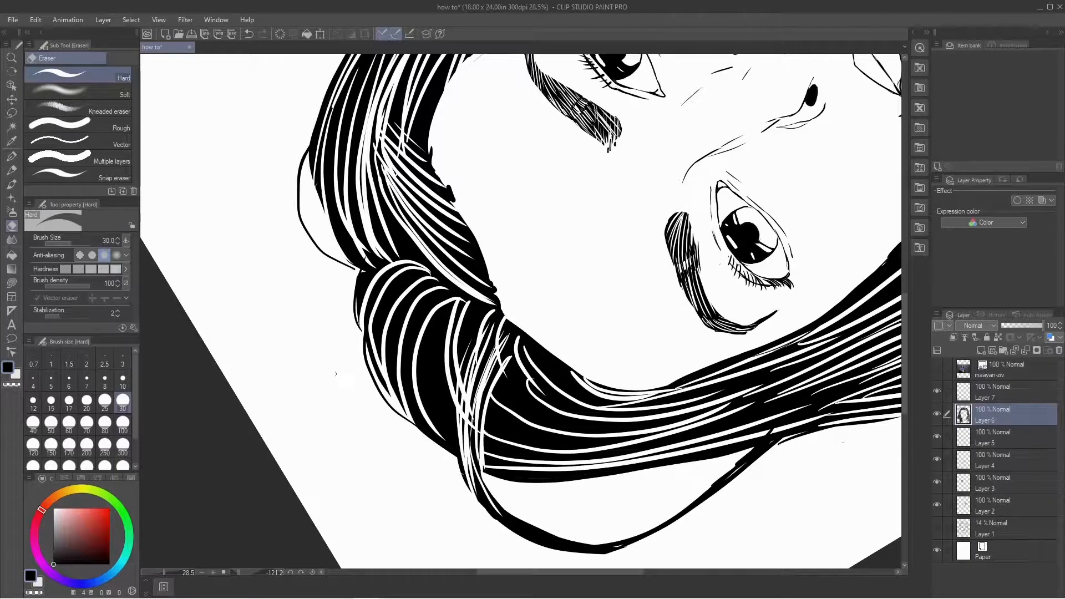
- Draw black strokes back over the loose strand near the parting to restore its shadows
key("p")
left_click_drag(501, 368, 488, 383)
mouse_move(499, 328)
left_mouse_down()
mouse_move(470, 438)
mouse_move(456, 433)
left_mouse_up()
left_click_drag(454, 388, 479, 483)
left_click_drag(490, 340, 467, 422)
mouse_move(489, 314)
left_mouse_down()
mouse_move(457, 387)
mouse_move(490, 308)
mouse_move(505, 323)
mouse_move(486, 376)
mouse_move(492, 331)
mouse_move(478, 469)
mouse_move(465, 406)
mouse_move(497, 508)
left_mouse_up()
- Erase a fresh set of thin highlights along the loose strand, undoing the stray stroke
key("e")
left_click_drag(509, 336, 470, 480)
left_click_drag(472, 372, 470, 490)
left_click_drag(473, 423, 499, 337)
left_click_drag(477, 378, 489, 336)
left_click_drag(469, 371, 491, 325)
mouse_move(470, 360)
left_mouse_down()
mouse_move(458, 451)
mouse_move(487, 506)
left_mouse_up()
mouse_move(487, 424)
left_mouse_down()
mouse_move(484, 473)
mouse_move(571, 470)
left_mouse_up()
key("ctrl+z")
left_click_drag(514, 323, 502, 380)
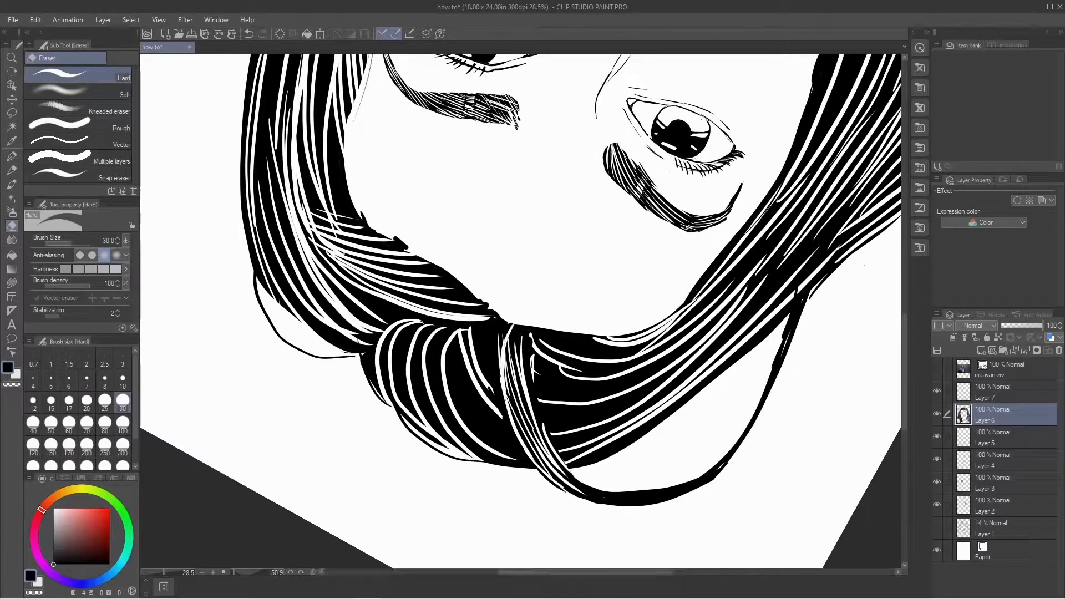
- Erase additional fine lines from the parting down the upper half of the loose strand to lighten its black areas
left_click_drag(514, 328, 518, 383)
left_click_drag(522, 335, 529, 395)
mouse_move(521, 340)
left_mouse_down()
mouse_move(543, 433)
mouse_move(532, 414)
left_mouse_up()
left_click_drag(513, 375, 531, 436)
left_click_drag(512, 400, 533, 448)
- Erase fine lines along the outer curve and the lower end of the looping strand
mouse_move(702, 217)
left_mouse_down("shift")
mouse_move(685, 288)
mouse_move(591, 438)
left_mouse_up("shift")
left_click_drag(566, 355, 648, 222)
left_click_drag(417, 220, 400, 336)
mouse_move(407, 233)
left_mouse_down()
mouse_move(404, 344)
mouse_move(421, 367)
left_mouse_up()
mouse_move(652, 244)
left_mouse_down("shift")
mouse_move(665, 337)
mouse_move(614, 402)
mouse_move(689, 287)
mouse_move(623, 374)
left_mouse_up("shift")
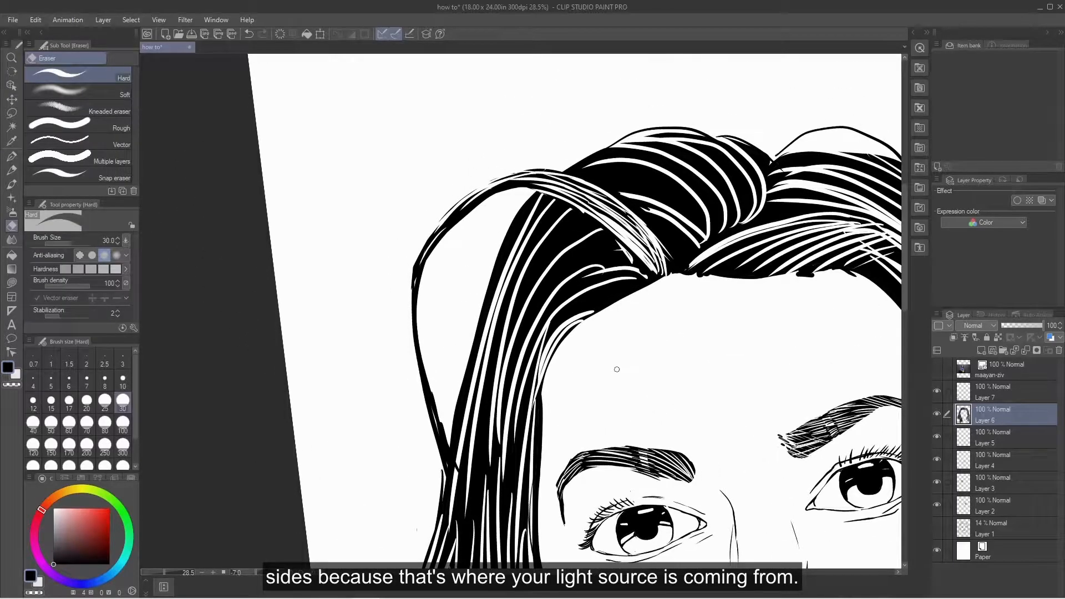
left_click_drag(699, 294, 699, 322, "shift")
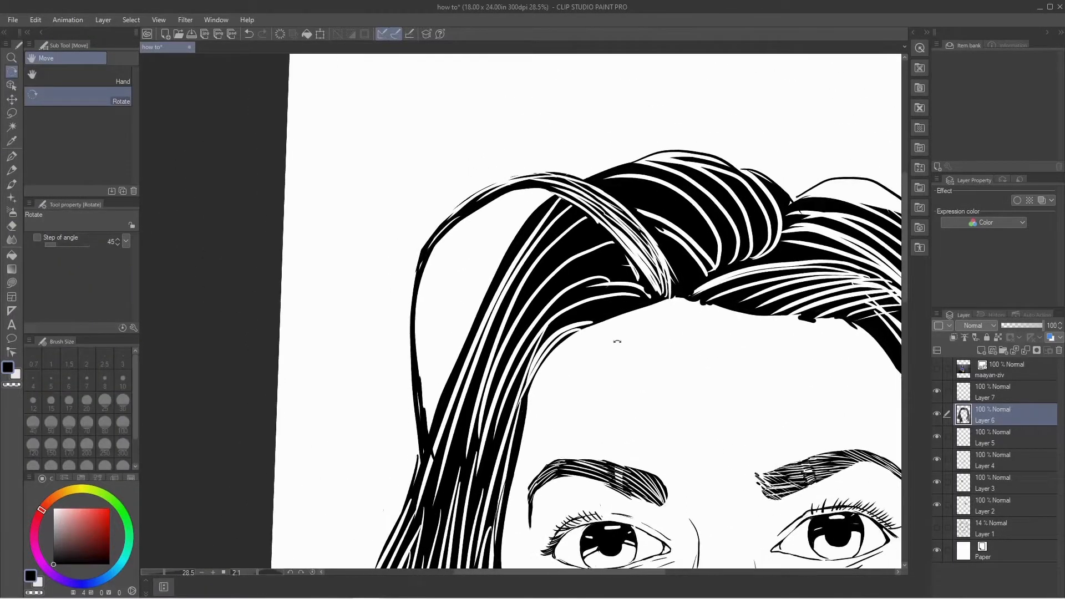
left_click_drag(413, 357, 426, 464)
mouse_move(418, 374)
left_mouse_down()
mouse_move(434, 480)
mouse_move(435, 470)
left_mouse_up()
mouse_move(422, 397)
left_mouse_down()
mouse_move(428, 460)
mouse_move(415, 398)
left_mouse_up()
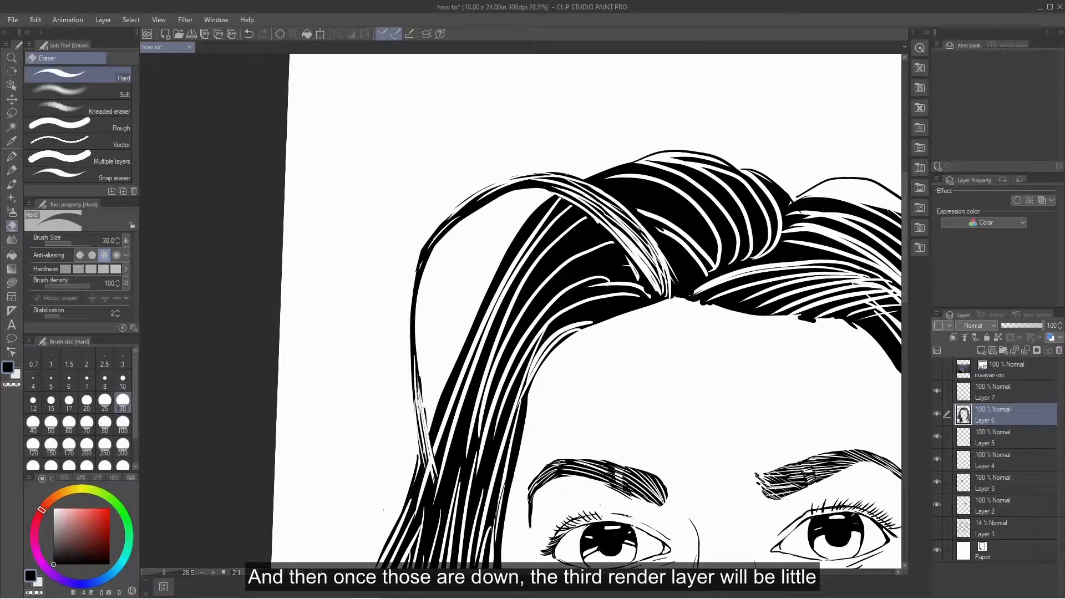
- Erase short hair strokes at the hairline just beneath the loose strand, beside the parting
mouse_move(441, 216)
left_mouse_down("shift")
mouse_move(591, 438)
mouse_move(657, 351)
left_mouse_up("shift")
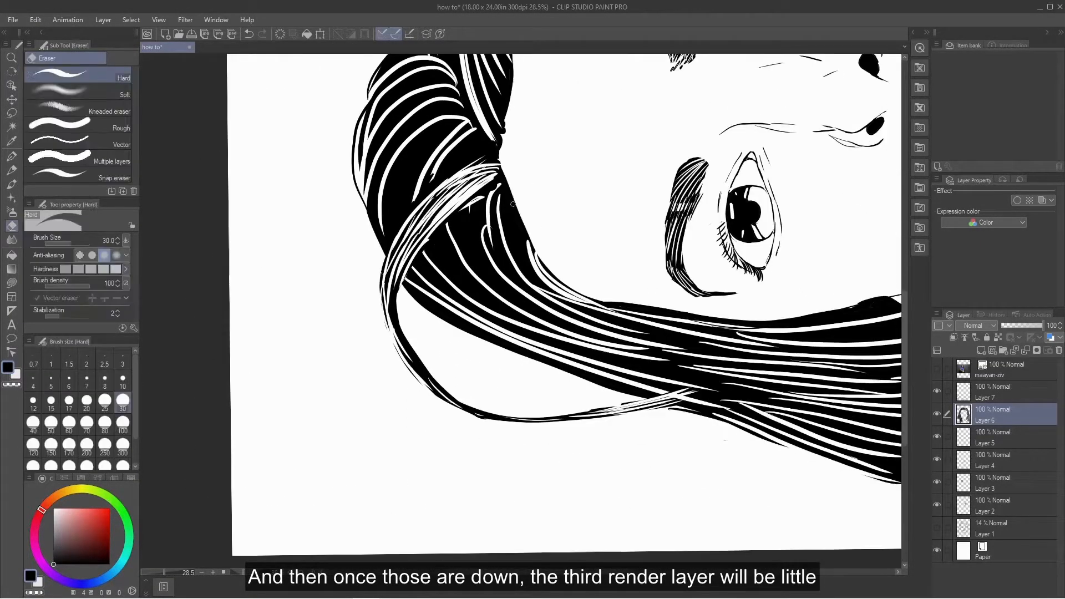
left_click_drag(497, 186, 478, 239)
mouse_move(500, 185)
left_mouse_down()
mouse_move(486, 243)
mouse_move(500, 256)
left_mouse_up()
left_click_drag(512, 204, 517, 271)
left_click_drag(518, 230, 526, 279)
left_click_drag(503, 179, 506, 187)
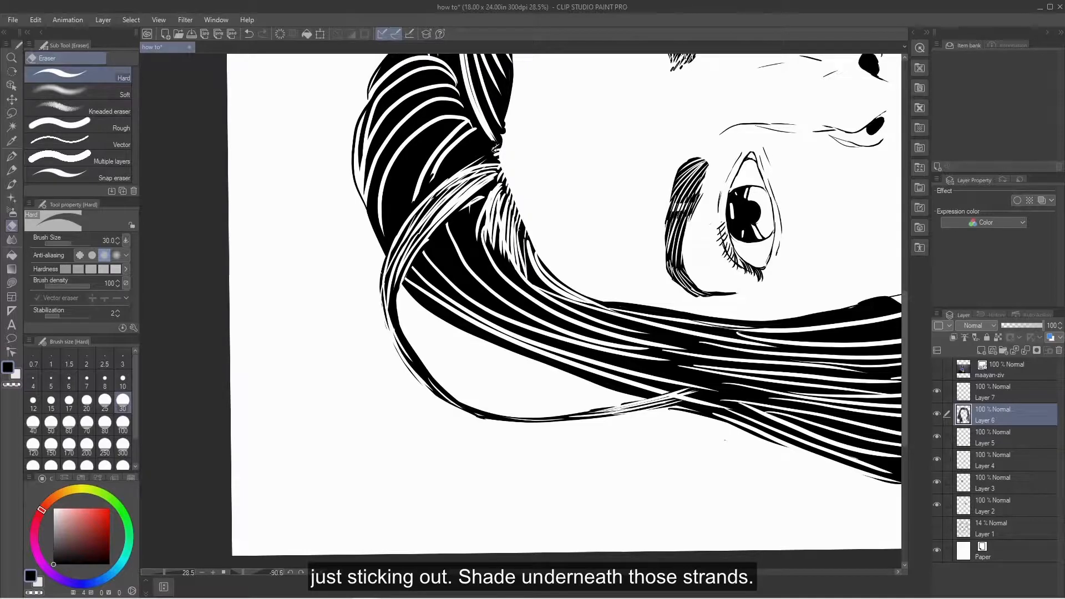
- Erase thin hair lines in the dark area under the loose strand, extending them down the side of the head
left_click_drag(496, 149, 507, 147, "shift")
left_click_drag(482, 223, 481, 249)
left_click_drag(483, 205, 470, 264)
left_click_drag(480, 218, 464, 272)
mouse_move(499, 244)
left_mouse_down("shift")
mouse_move(549, 249)
mouse_move(544, 321)
left_mouse_up("shift")
left_click_drag(550, 244, 528, 346)
left_click_drag(543, 251, 546, 367)
left_click_drag(498, 241, 521, 341)
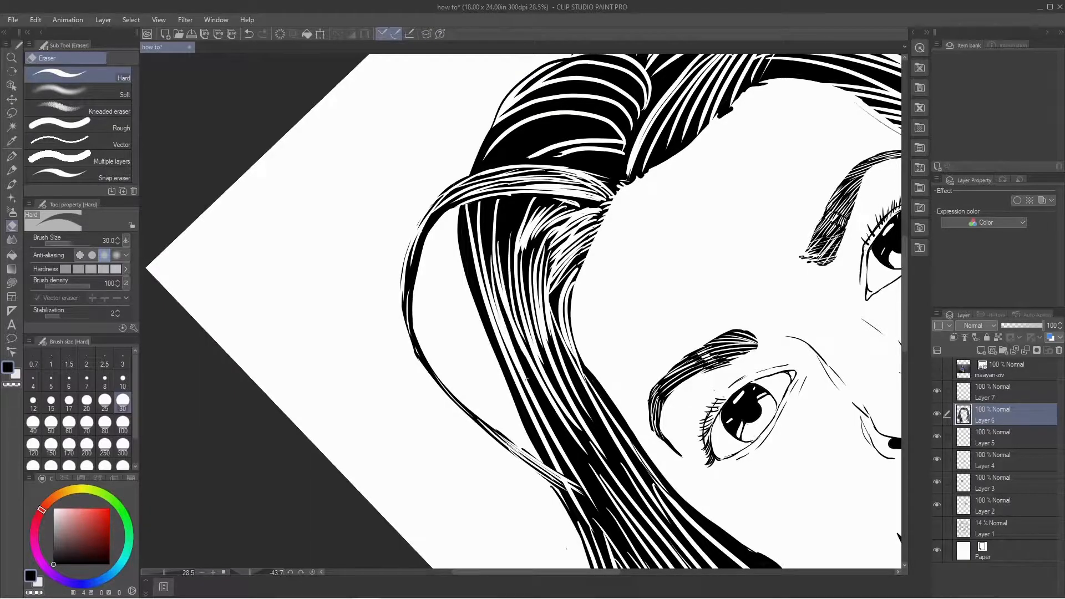
- Erase long thin highlights down the outer part of the side hair below the loose strand
left_click_drag(483, 274, 513, 380)
left_click_drag(479, 217, 465, 298)
left_click_drag(483, 214, 462, 318)
left_click_drag(489, 201, 487, 285)
mouse_move(490, 201)
left_mouse_down()
mouse_move(477, 280)
mouse_move(469, 265)
mouse_move(502, 292)
left_mouse_up()
left_click_drag(521, 198, 506, 284)
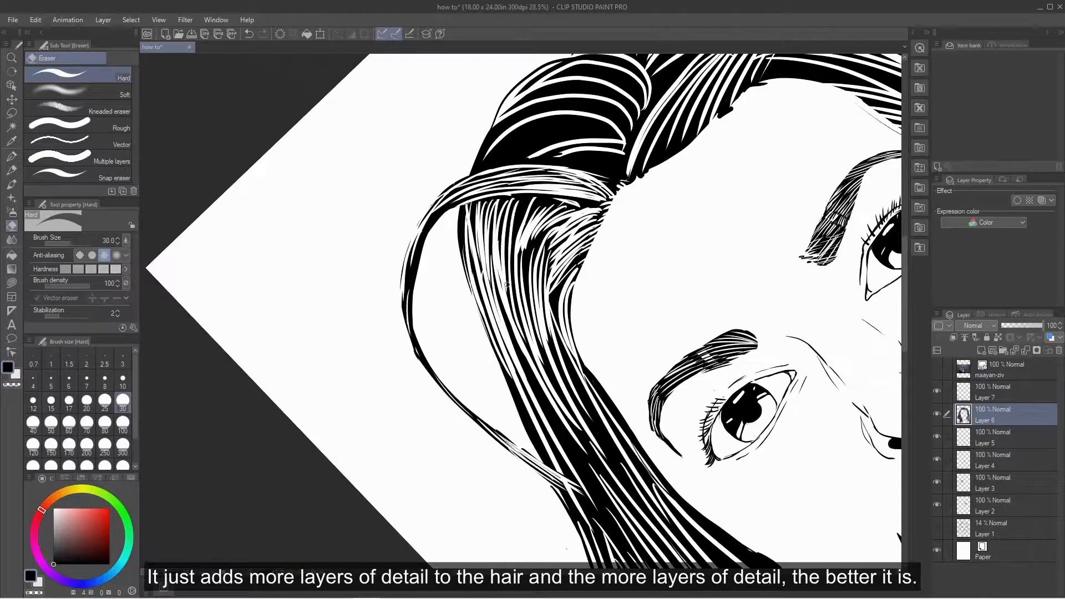
mouse_move(526, 199)
left_mouse_down()
mouse_move(510, 271)
mouse_move(552, 427)
left_mouse_up()
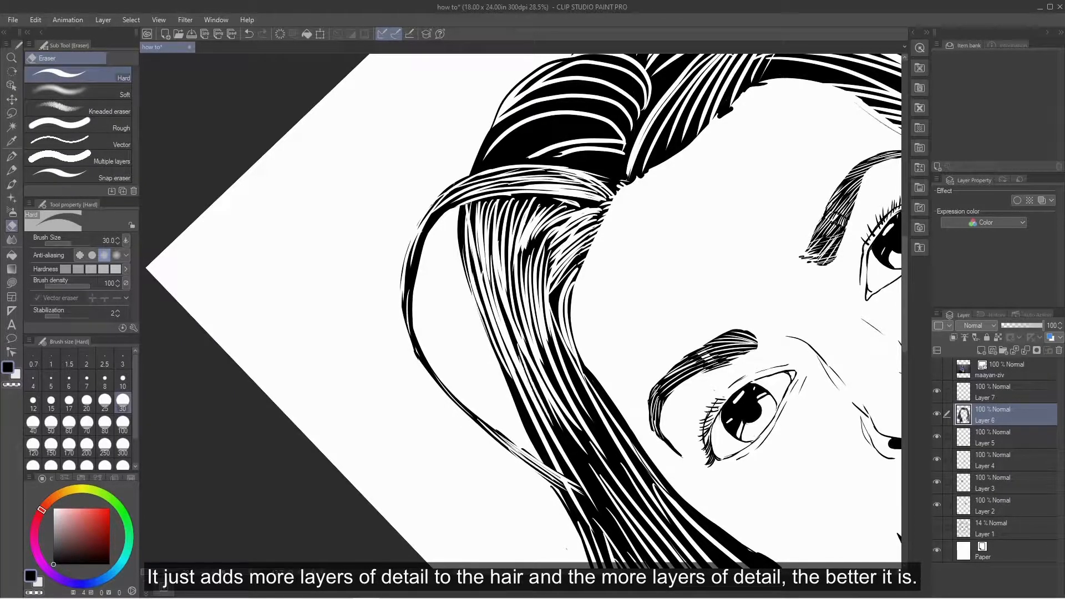
left_click_drag(510, 378, 534, 451)
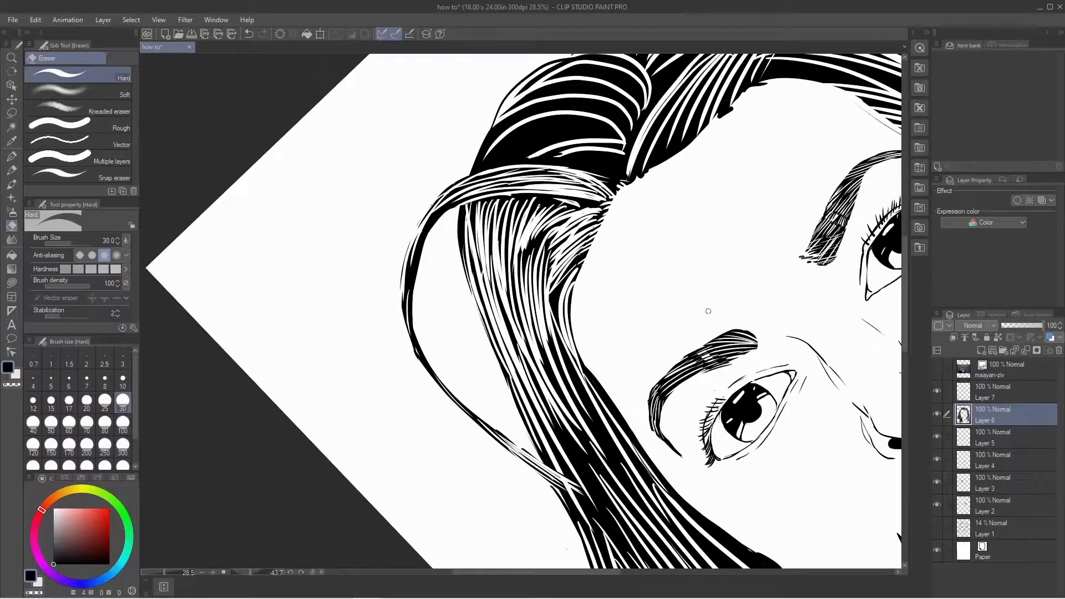
- Add black pen strokes between the highlights of the side hair and under the loose strand to deepen the shading
left_click_drag(555, 277, 610, 333)
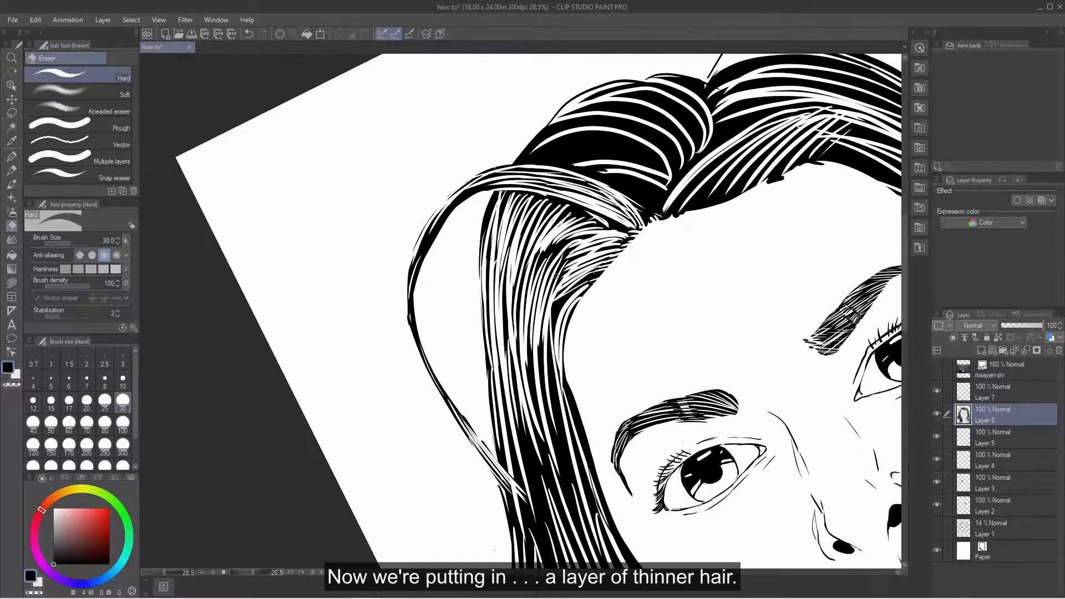
key("p")
mouse_move(560, 256)
left_mouse_down()
mouse_move(541, 382)
mouse_move(543, 343)
mouse_move(531, 382)
left_mouse_up()
mouse_move(543, 271)
left_mouse_down()
mouse_move(532, 395)
mouse_move(513, 391)
mouse_move(538, 441)
left_mouse_up()
left_click_drag(554, 309, 547, 391)
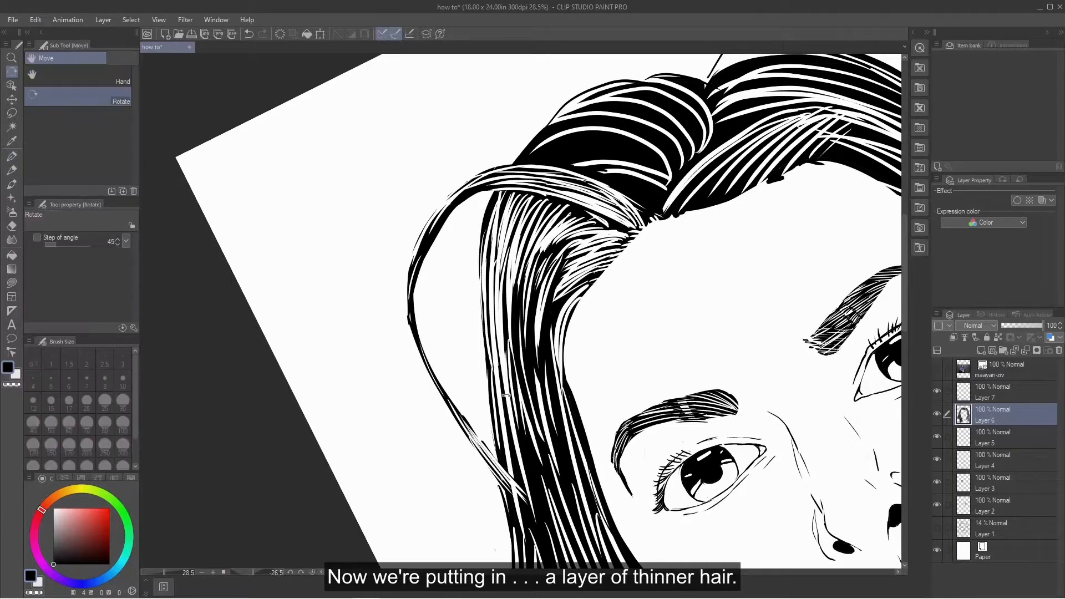
left_click_drag(510, 338, 554, 311)
mouse_move(571, 210)
left_mouse_down()
mouse_move(541, 255)
mouse_move(557, 296)
left_mouse_up()
left_click_drag(574, 252, 560, 283)
left_click_drag(555, 204, 517, 285)
mouse_move(519, 212)
left_mouse_down()
mouse_move(501, 290)
mouse_move(535, 339)
left_mouse_up()
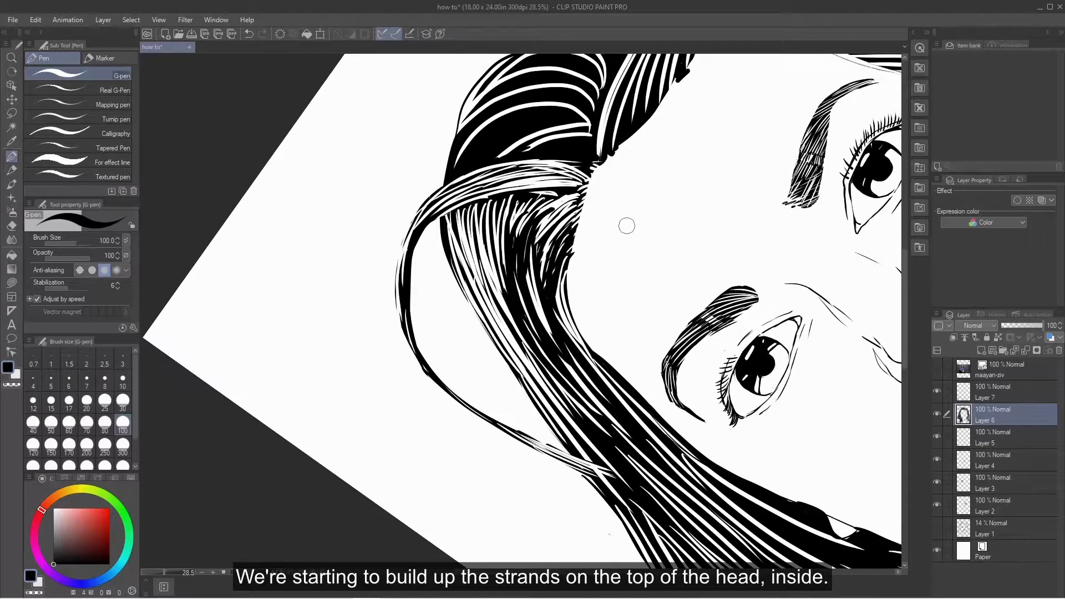
- Fill in more black strokes down the inner side hair next to the temple
key("shift+space")
left_click_drag(531, 222, 765, 399)
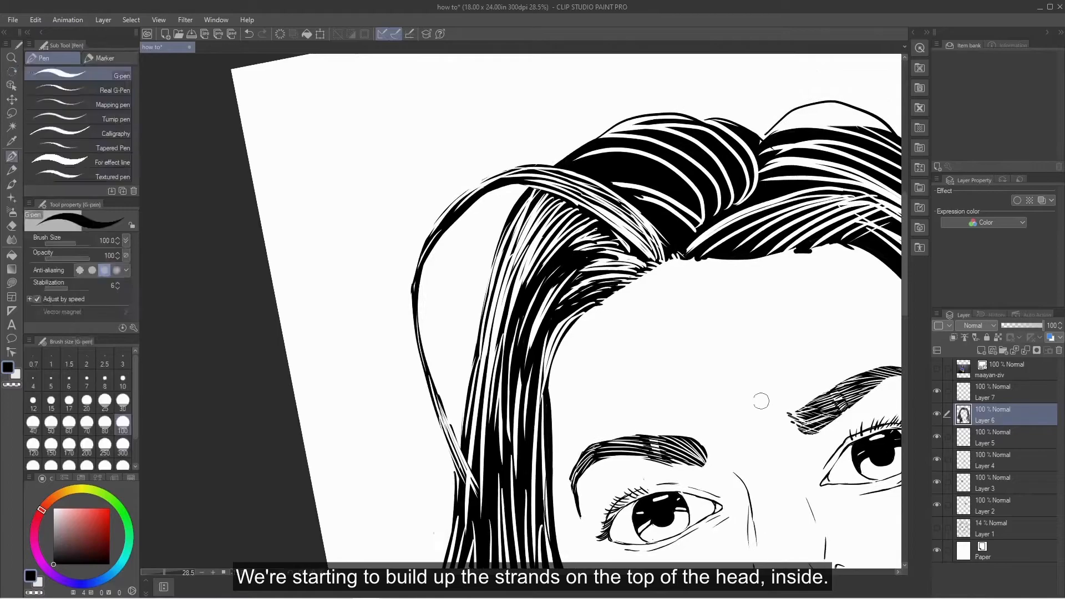
scroll(765, 399, "up", 2)
left_click_drag(411, 303, 411, 406)
left_click_drag(404, 285, 391, 387)
left_click_drag(382, 293, 394, 483)
left_click_drag(410, 399, 419, 475)
left_click_drag(420, 311, 420, 438)
left_click_drag(423, 346, 423, 453)
- Erase thin vertical strands into the blackened side hair beside the temple and eye
key("e")
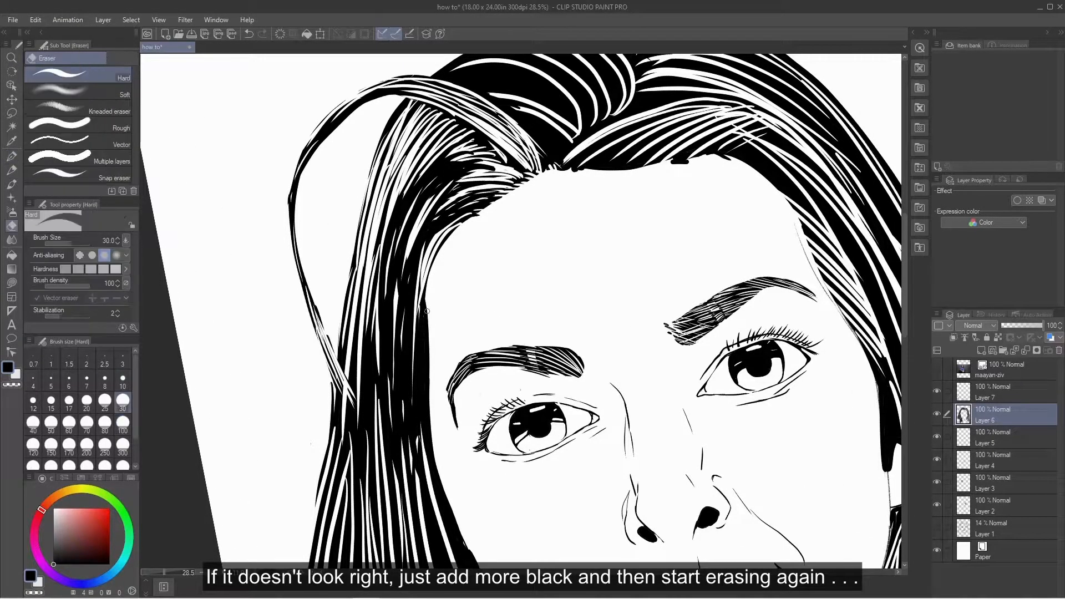
left_click_drag(432, 299, 429, 441)
mouse_move(426, 310)
left_mouse_down()
mouse_move(425, 439)
mouse_move(411, 427)
left_mouse_up()
left_click_drag(410, 273, 411, 340)
left_click_drag(414, 248, 411, 360)
left_click_drag(406, 268, 402, 356)
left_click_drag(398, 317, 401, 406)
left_click_drag(400, 342, 400, 434)
left_click_drag(418, 311, 416, 434)
left_click_drag(438, 218, 384, 396)
left_click_drag(388, 311, 382, 436)
left_click_drag(391, 353, 398, 461)
mouse_move(408, 411)
left_mouse_down()
mouse_move(412, 461)
mouse_move(417, 439)
left_mouse_up()
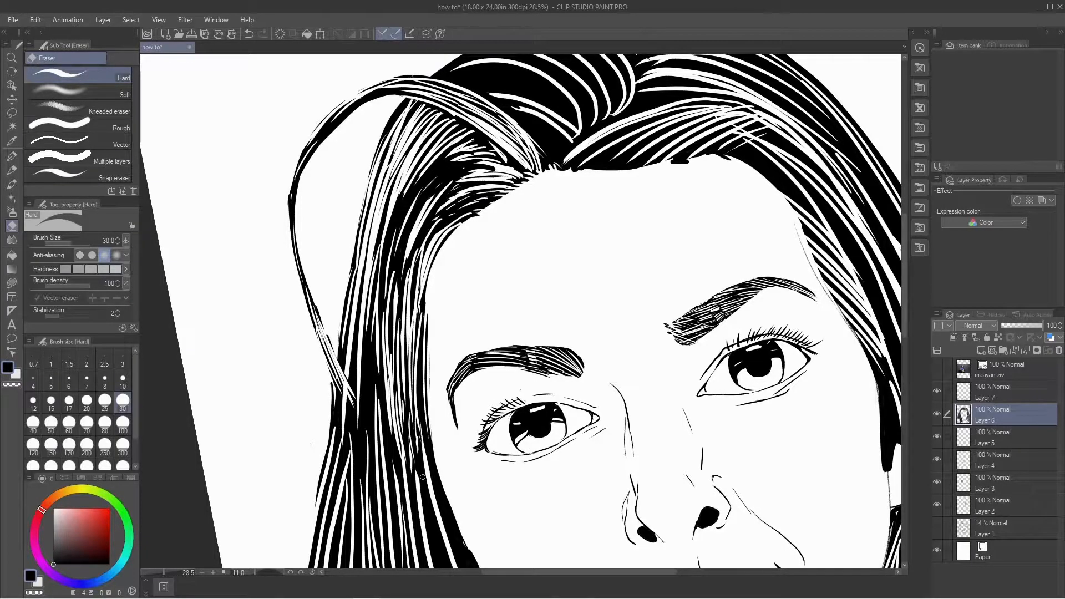
- Draw black over the outer side hair beneath the loose strand and between the strands running down past the eye
key("p")
left_click_drag(452, 147, 380, 283)
left_click_drag(416, 161, 386, 222)
left_click_drag(384, 280, 377, 319)
mouse_move(363, 326)
left_mouse_down()
mouse_move(395, 157)
mouse_move(367, 333)
left_mouse_up()
left_click_drag(381, 167, 357, 314)
left_click_drag(476, 120, 389, 200)
left_click_drag(420, 136, 377, 221)
mouse_move(411, 105)
left_mouse_down()
mouse_move(366, 225)
mouse_move(375, 371)
mouse_move(415, 262)
mouse_move(404, 425)
left_mouse_up()
left_click_drag(385, 288, 388, 435)
left_click_drag(406, 358, 396, 496)
left_click_drag(408, 410, 426, 504)
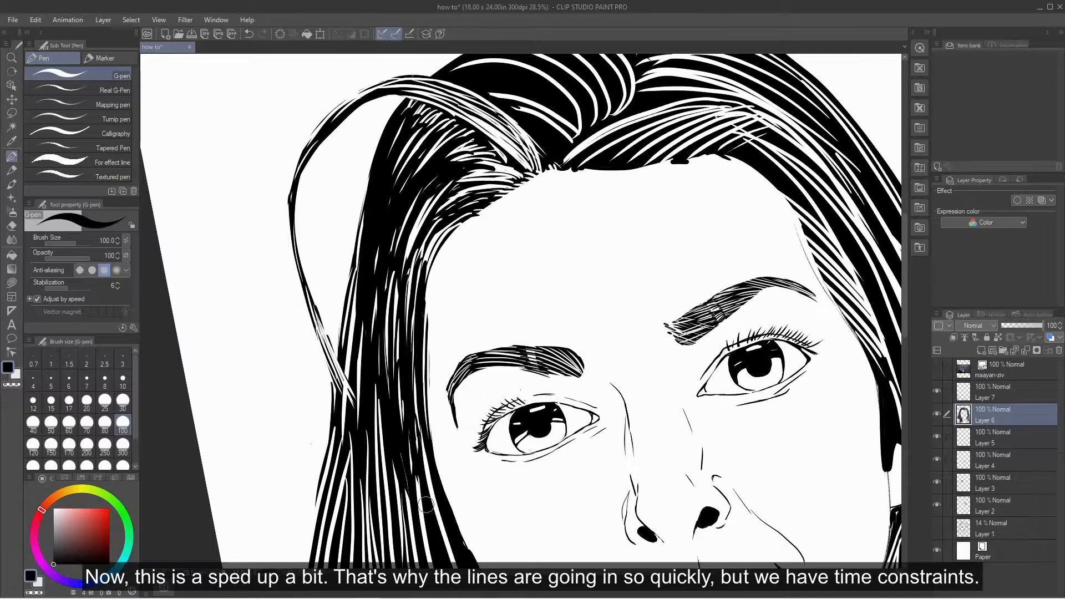
- Draw short black hair strokes along the forehead hairline beside the temple, undoing the stray stroke
key("shift+space")
mouse_move(468, 233)
left_mouse_down()
mouse_move(422, 332)
mouse_move(428, 358)
mouse_move(408, 317)
left_mouse_up()
left_click_drag(409, 358, 404, 328)
left_click_drag(406, 380, 399, 361)
left_click_drag(394, 351, 385, 283)
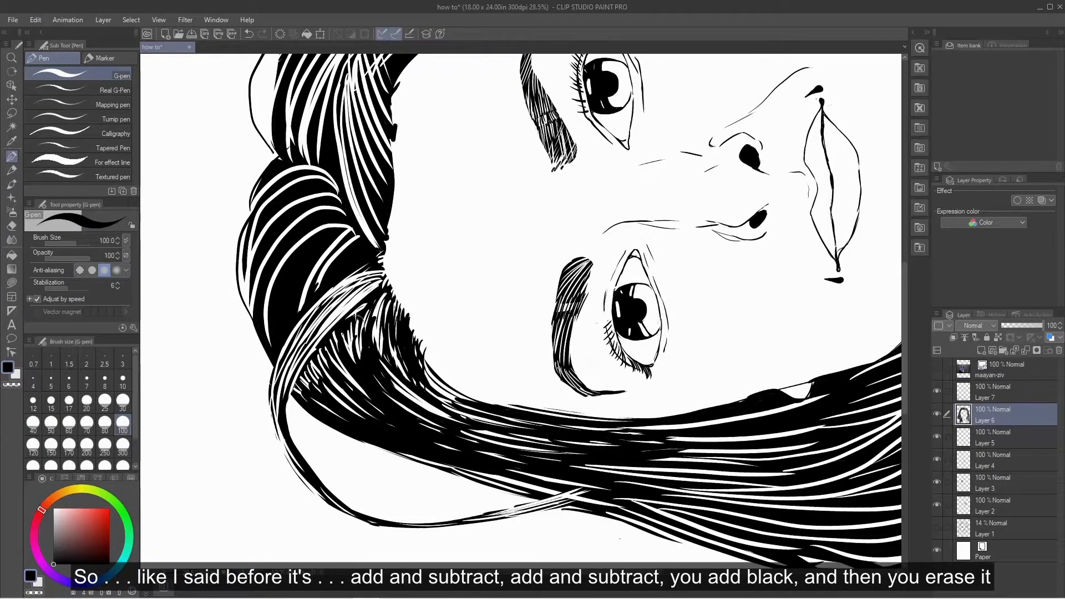
left_click_drag(432, 385, 424, 353)
key("ctrl+z")
left_click_drag(439, 390, 427, 356)
mouse_move(458, 410)
left_mouse_down()
mouse_move(455, 381)
mouse_move(416, 310)
mouse_move(423, 291)
left_mouse_up()
- Darken the inner side hair with more black strokes from the hairline down past the temple and beneath the loose strand
key("shift+space")
mouse_move(432, 360)
left_mouse_down()
mouse_move(427, 294)
mouse_move(430, 315)
left_mouse_up()
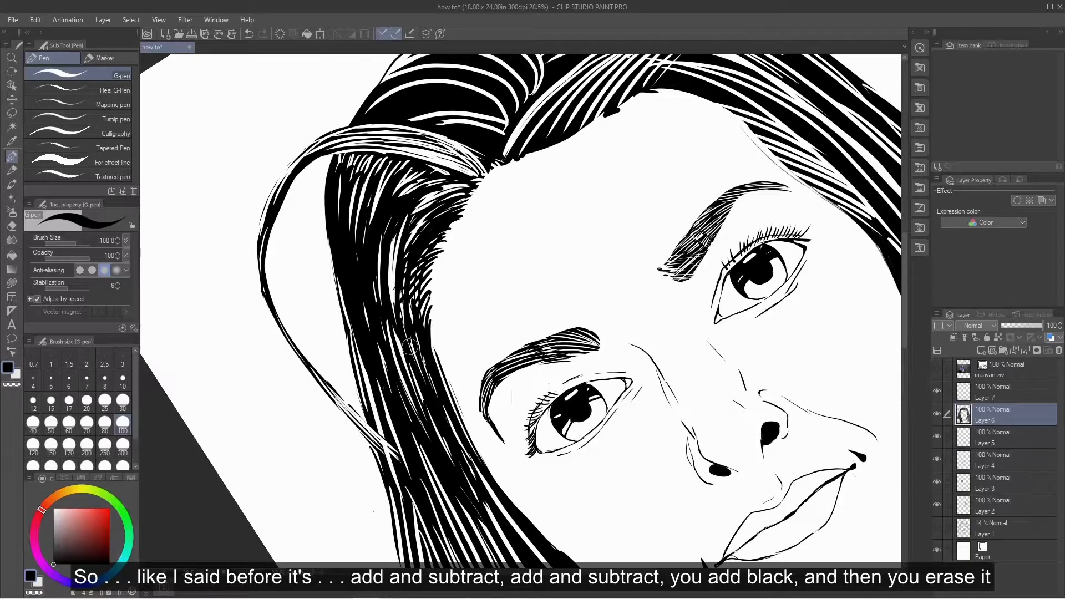
left_click_drag(411, 352, 402, 304)
left_click_drag(421, 411, 410, 366)
left_click_drag(442, 441, 415, 338)
mouse_move(450, 450)
left_mouse_down()
mouse_move(435, 413)
mouse_move(445, 406)
left_mouse_up()
mouse_move(422, 413)
left_mouse_down()
mouse_move(400, 338)
mouse_move(406, 401)
left_mouse_up()
mouse_move(398, 215)
left_mouse_down()
mouse_move(391, 303)
mouse_move(383, 226)
left_mouse_up()
mouse_move(437, 174)
left_mouse_down()
mouse_move(341, 161)
mouse_move(437, 166)
mouse_move(424, 447)
left_mouse_up()
- Erase long thin highlights down the outer side hair, from beneath the loose strand to where its lower end rejoins
key("shift+space")
left_click_drag(413, 402, 461, 539)
key("shift+space")
left_click_drag(658, 245, 681, 457)
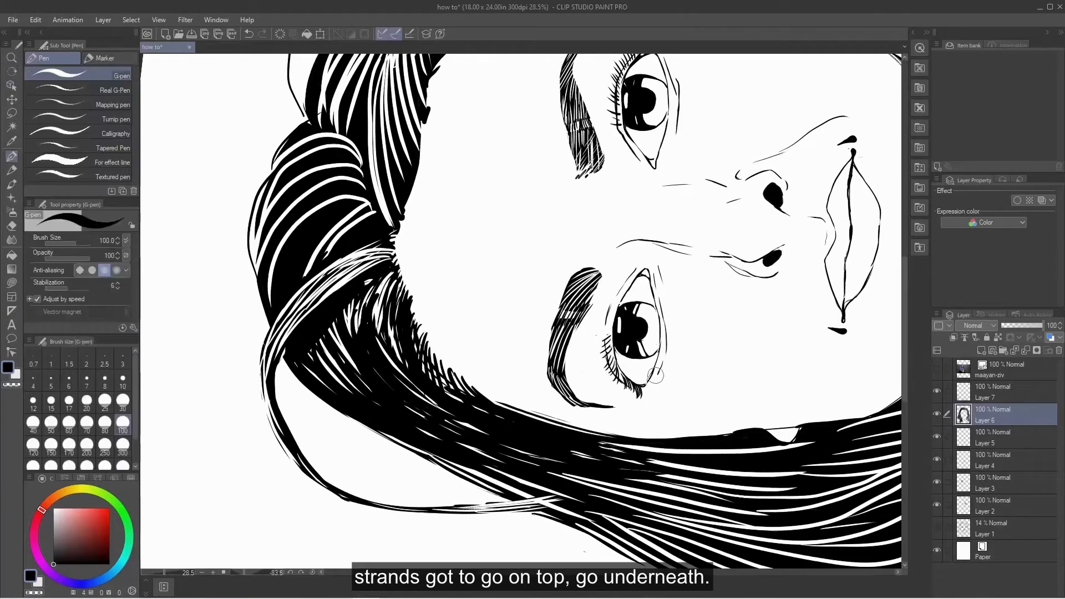
key("shift+space")
left_click_drag(660, 244, 658, 406)
key("e")
left_click_drag(423, 169, 375, 253)
mouse_move(393, 198)
left_mouse_down()
mouse_move(375, 353)
mouse_move(369, 331)
left_mouse_up()
mouse_move(403, 164)
left_mouse_down()
mouse_move(366, 346)
mouse_move(355, 354)
left_mouse_up()
left_click_drag(366, 163, 350, 344)
left_click_drag(362, 139, 349, 236)
mouse_move(356, 151)
left_mouse_down()
mouse_move(345, 274)
mouse_move(369, 406)
left_mouse_up()
mouse_move(368, 334)
left_mouse_down()
mouse_move(381, 445)
mouse_move(393, 450)
left_mouse_up()
left_click_drag(380, 342, 395, 471)
left_click_drag(379, 404, 400, 518)
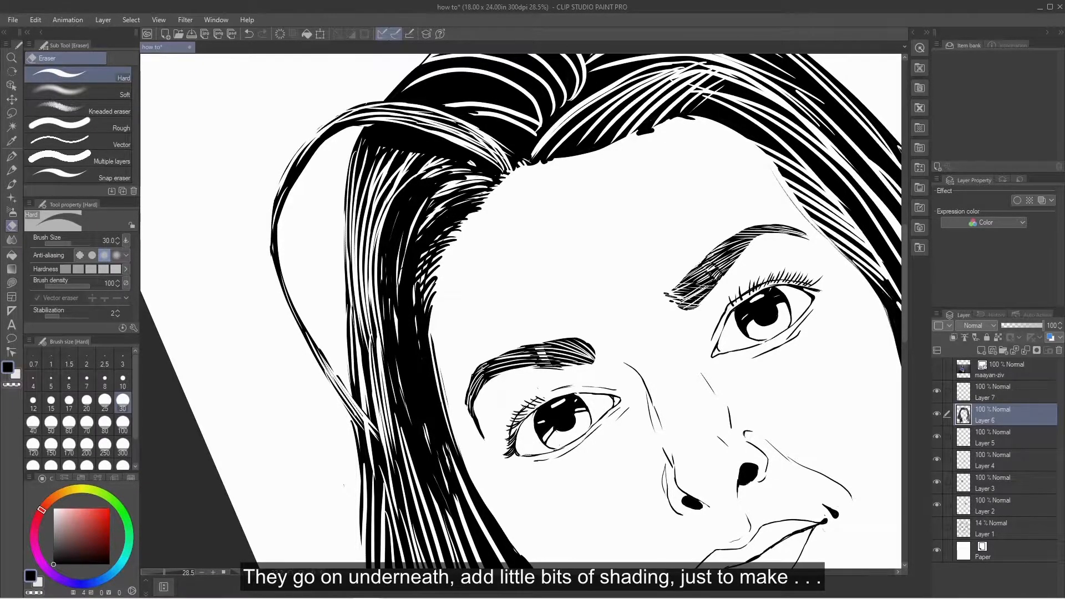
- Erase the outermost edge of the side hair inside the loop to slim its outline
left_click_drag(389, 250, 443, 362)
left_click_drag(434, 237, 403, 380)
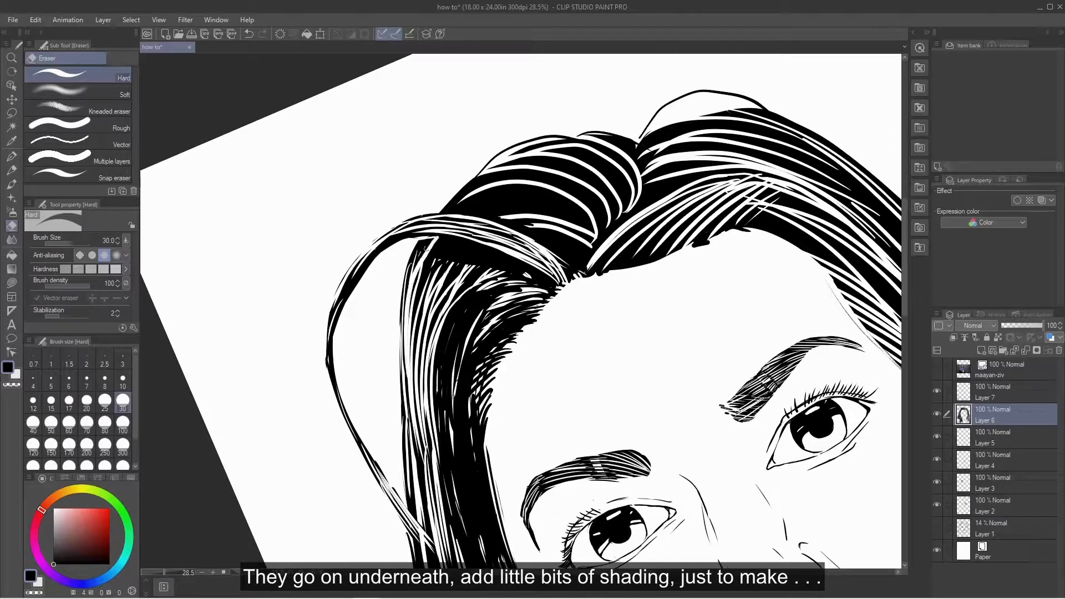
left_click_drag(427, 238, 404, 335)
left_click_drag(410, 255, 405, 472)
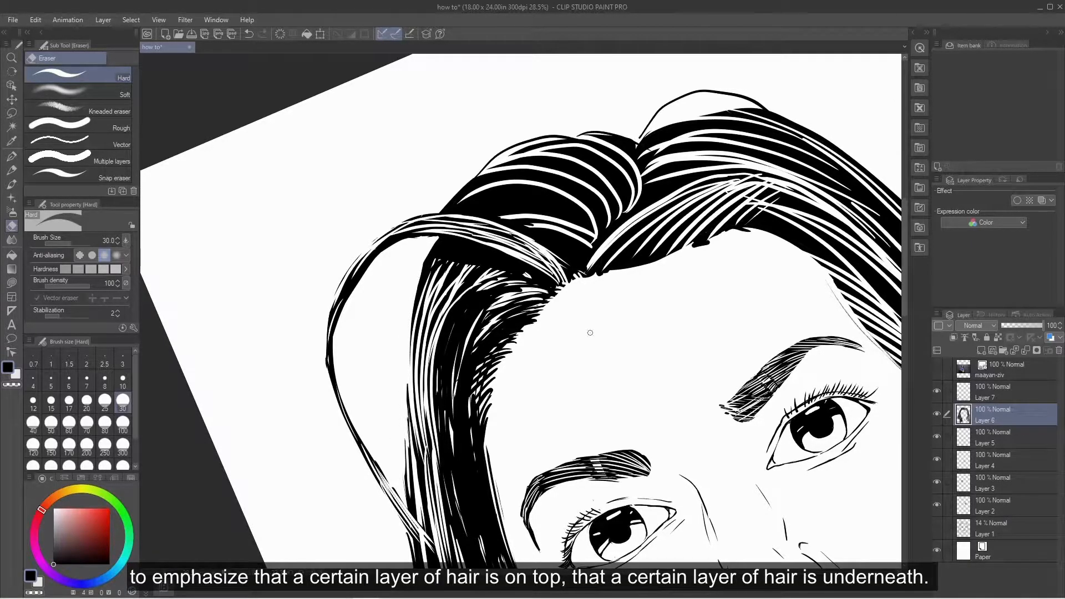
mouse_move(435, 254)
left_mouse_down()
mouse_move(410, 338)
mouse_move(414, 307)
left_mouse_up()
left_click_drag(407, 384, 411, 491)
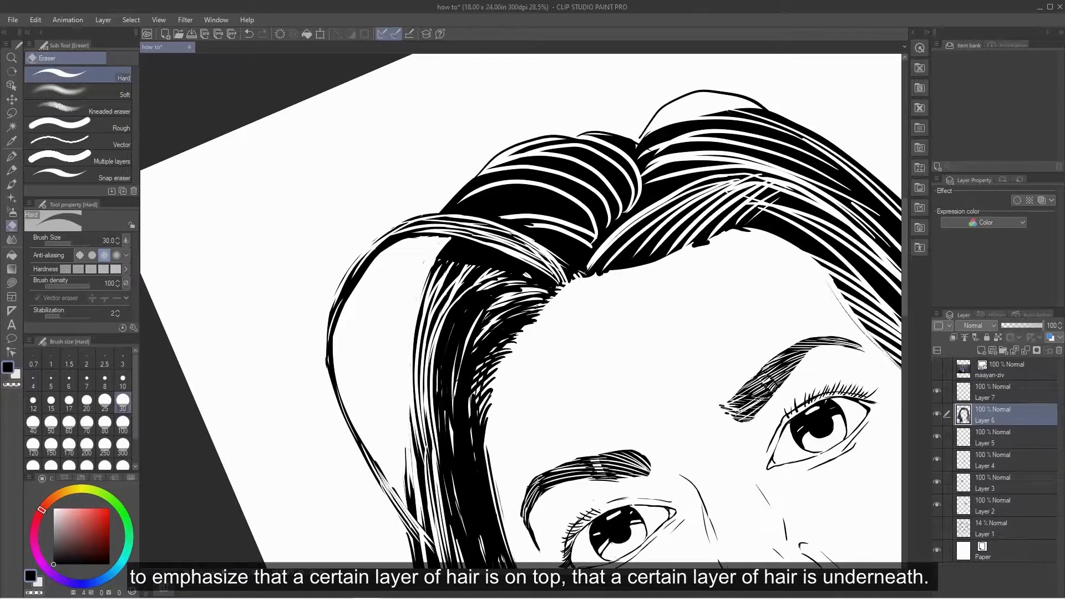
left_click_drag(408, 439, 410, 505)
- Erase the outer contour of the crown hair above the loose strand to thin and break up its outline
key("shift+space")
mouse_move(631, 147)
left_mouse_down()
mouse_move(463, 124)
mouse_move(433, 135)
mouse_move(391, 249)
mouse_move(403, 314)
mouse_move(380, 191)
mouse_move(387, 271)
mouse_move(405, 312)
left_mouse_up()
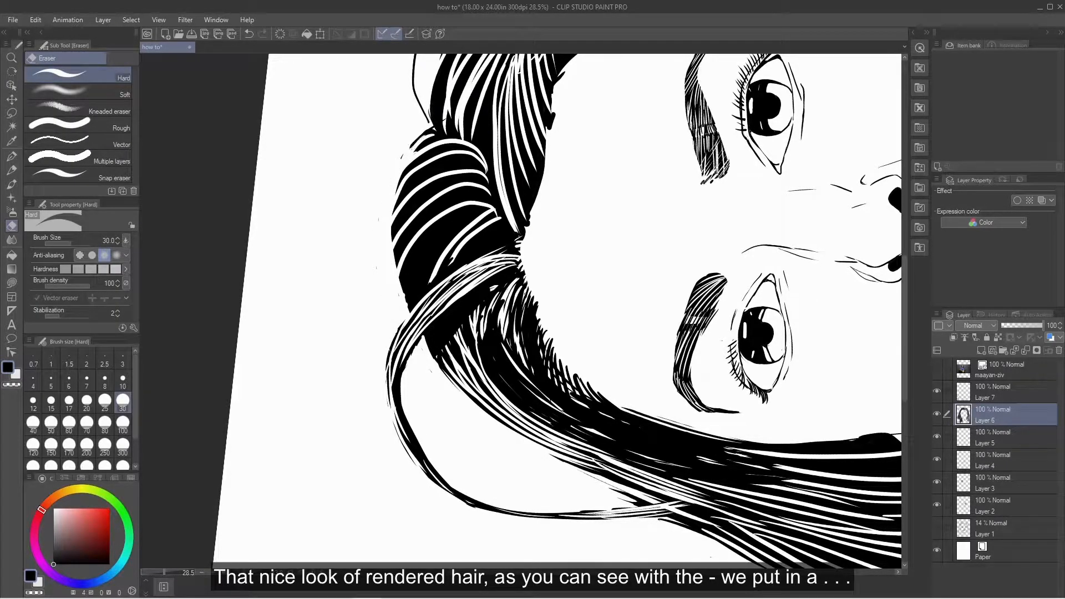
mouse_move(446, 148)
left_mouse_down()
mouse_move(392, 189)
mouse_move(380, 228)
left_mouse_up()
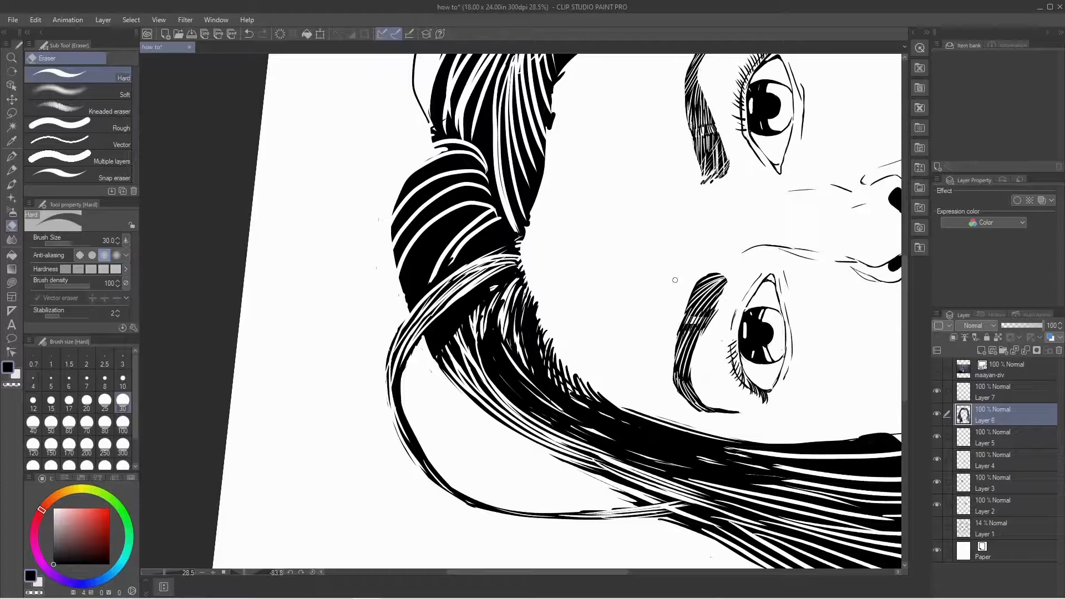
left_click_drag(413, 174, 390, 216)
left_click_drag(447, 154, 396, 210)
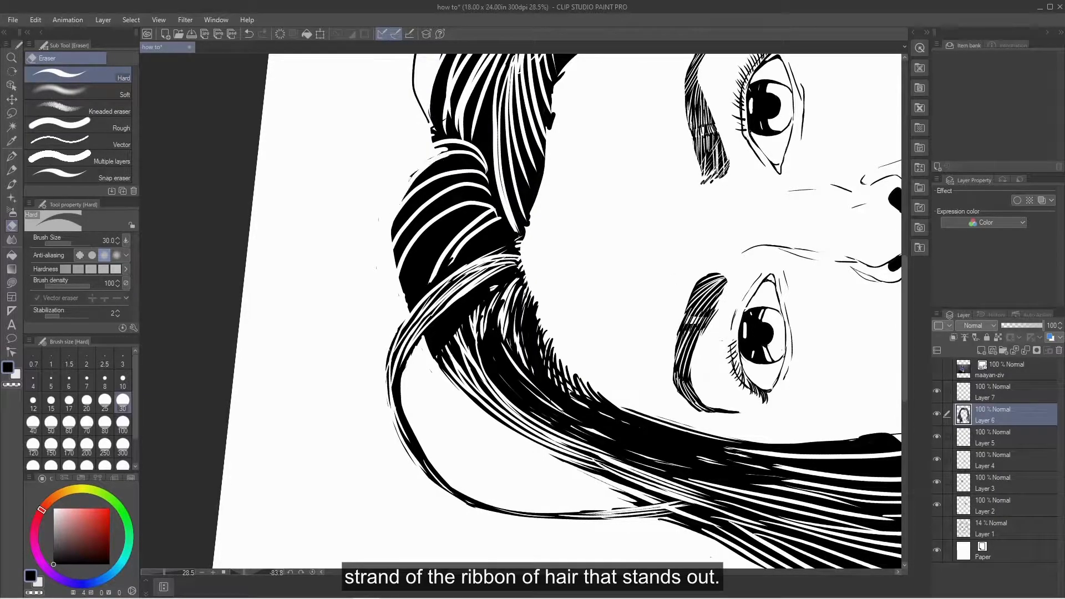
- Erase thin curved highlights along the outer crown hair above the loose strand
mouse_move(440, 167)
left_mouse_down()
mouse_move(408, 193)
mouse_move(392, 238)
left_mouse_up()
mouse_move(422, 194)
left_mouse_down()
mouse_move(394, 236)
mouse_move(397, 268)
left_mouse_up()
mouse_move(412, 222)
left_mouse_down()
mouse_move(403, 302)
mouse_move(414, 296)
left_mouse_up()
left_click_drag(430, 207, 416, 286)
- Block out the crown hair above the loose strand in solid black and trim its outer edge to lower the height
key("p")
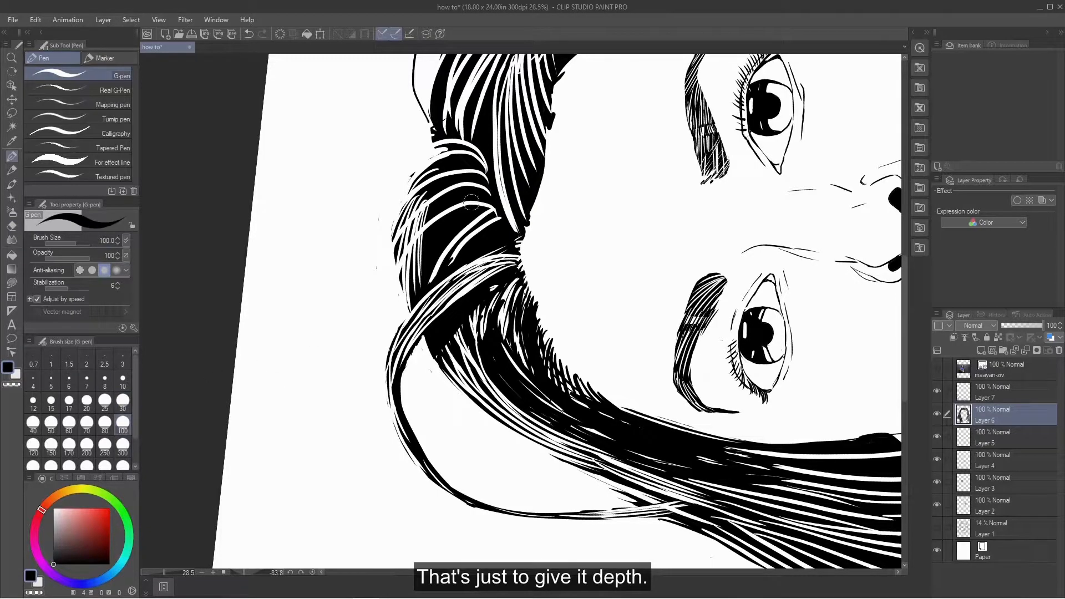
mouse_move(482, 194)
left_mouse_down()
mouse_move(498, 233)
mouse_move(452, 145)
mouse_move(396, 255)
left_mouse_up()
mouse_move(438, 178)
left_mouse_down()
mouse_move(420, 260)
mouse_move(473, 172)
mouse_move(478, 223)
mouse_move(445, 264)
left_mouse_up()
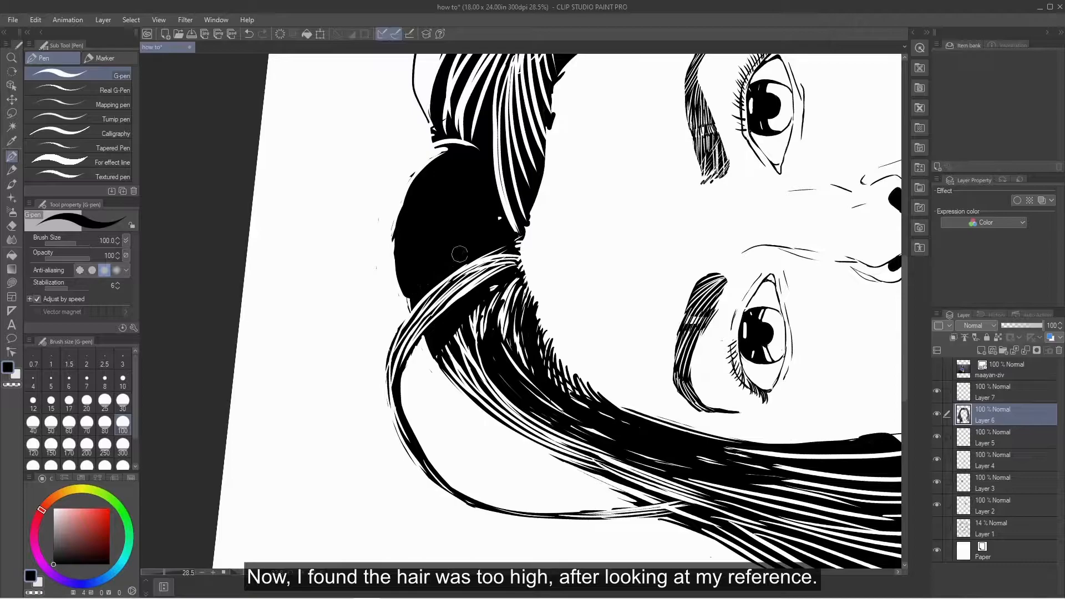
key("e")
left_click_drag(392, 226, 409, 313)
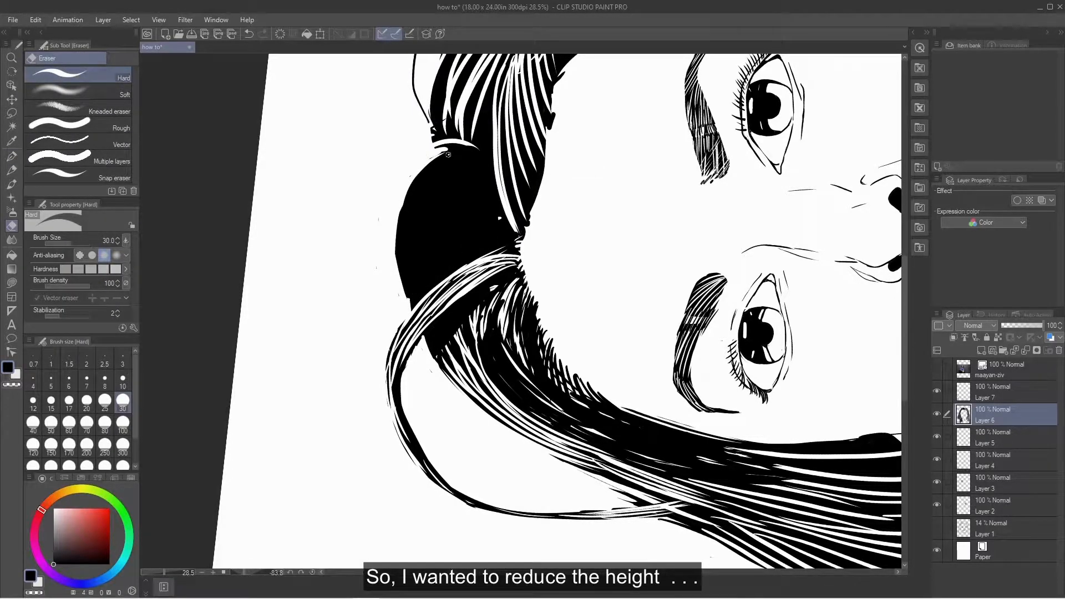
- Erase long curved highlights down the blackened crown section, from the parting to the loose strand
left_click_drag(448, 154, 399, 251)
left_click_drag(424, 191, 404, 279)
mouse_move(444, 169)
left_mouse_down()
mouse_move(411, 303)
mouse_move(439, 274)
left_mouse_up()
mouse_move(465, 153)
left_mouse_down()
mouse_move(435, 200)
mouse_move(456, 264)
left_mouse_up()
mouse_move(488, 169)
left_mouse_down()
mouse_move(467, 256)
mouse_move(490, 252)
left_mouse_up()
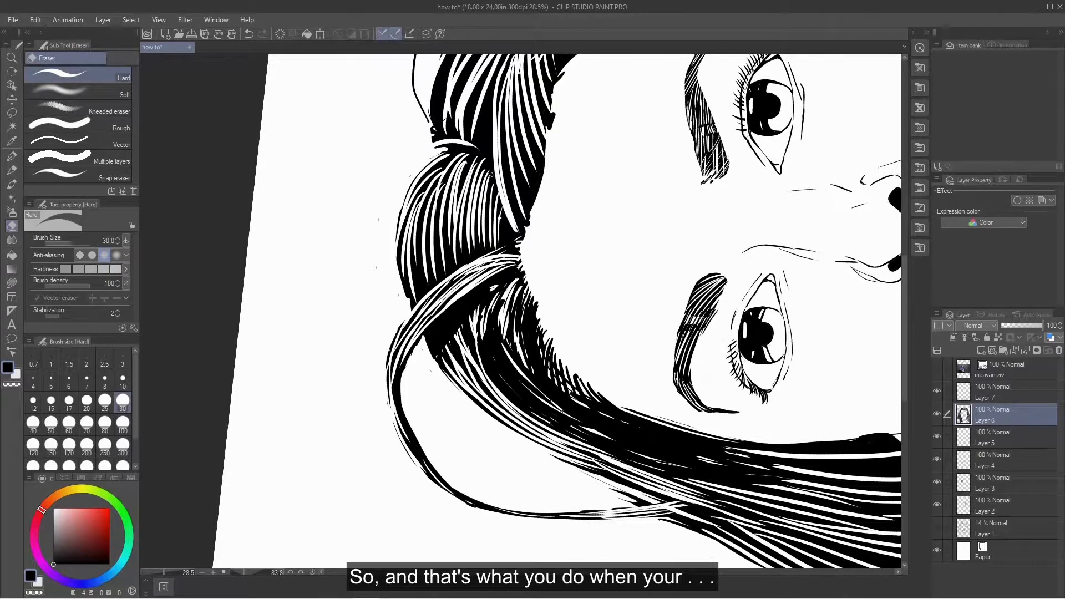
- Undo the last crown highlights near the hairline and erase new ones curving from the parting toward the loose strand
key("ctrl+z")
key("ctrl+z")
key("ctrl+z")
key("ctrl+z")
key("ctrl+z")
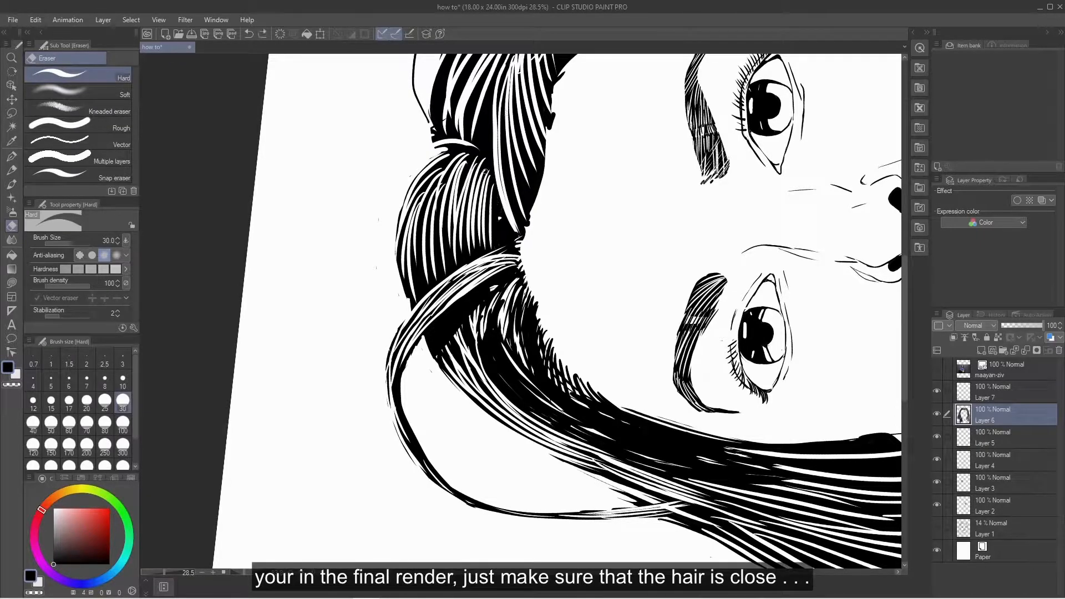
key("ctrl+z")
left_click_drag(502, 220, 466, 265)
left_click_drag(496, 215, 450, 274)
left_click_drag(472, 212, 443, 251)
left_click_drag(478, 201, 435, 263)
left_click_drag(460, 186, 426, 264)
left_click_drag(450, 161, 412, 271)
left_click_drag(446, 164, 421, 224)
- Erase extra thin highlights in the front hair on the other side of the parting
left_click_drag(489, 105, 499, 211)
mouse_move(485, 107)
left_mouse_down()
mouse_move(493, 204)
mouse_move(485, 189)
left_mouse_up()
left_click_drag(474, 115, 483, 187)
left_click_drag(454, 123, 465, 166)
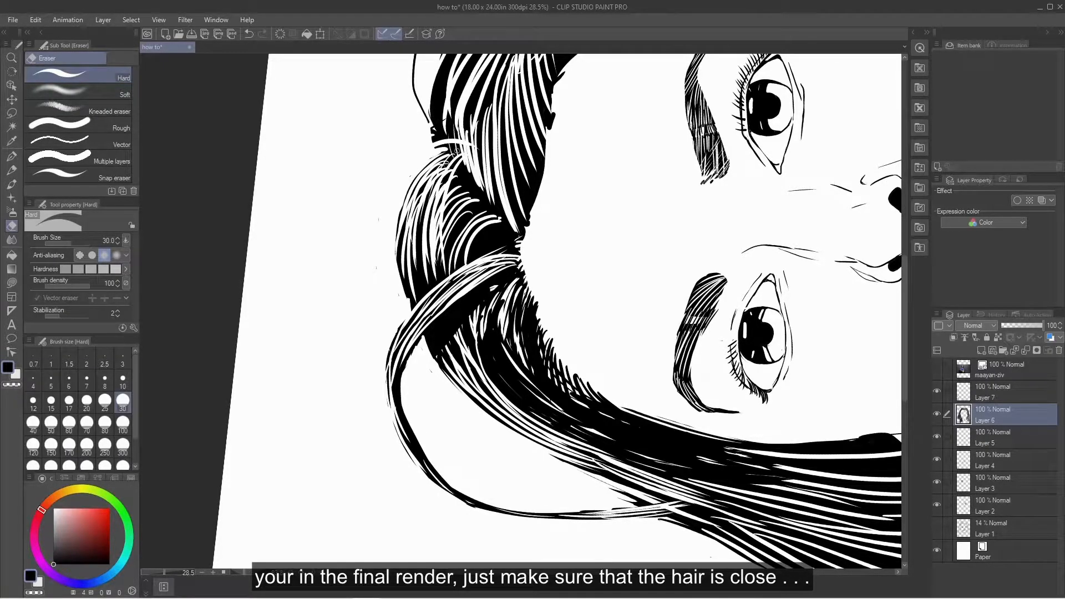
- Erase finer highlights at the crown's inner corner by the loose strand and along its outer contour
mouse_move(508, 228)
left_mouse_down()
mouse_move(470, 266)
mouse_move(489, 243)
left_mouse_up()
left_click_drag(513, 235, 417, 303)
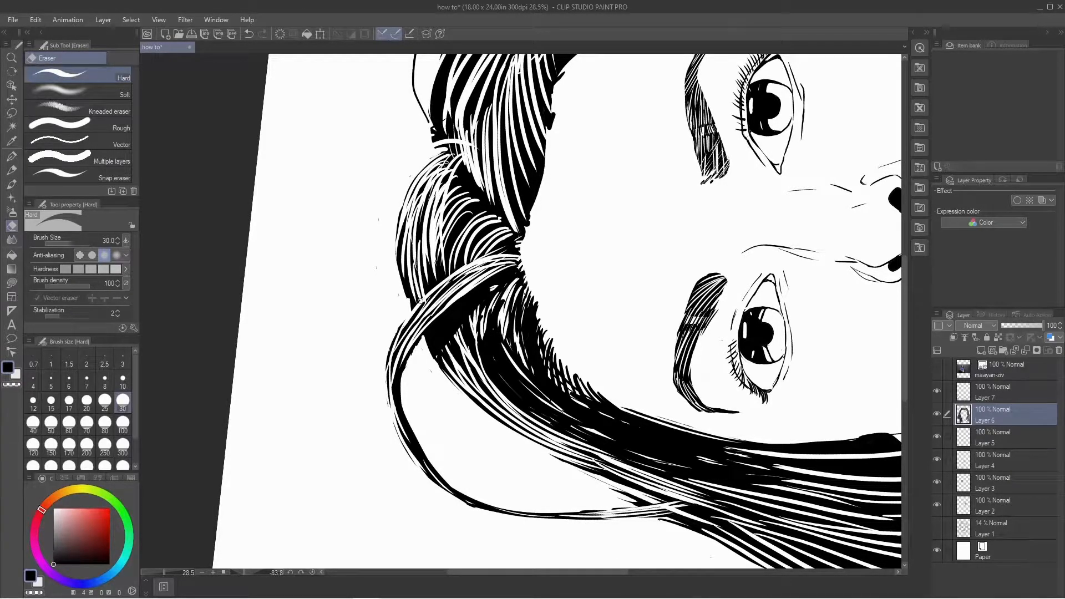
mouse_move(415, 178)
left_mouse_down()
mouse_move(397, 241)
mouse_move(408, 304)
left_mouse_up()
mouse_move(456, 157)
left_mouse_down()
mouse_move(416, 199)
mouse_move(443, 222)
left_mouse_up()
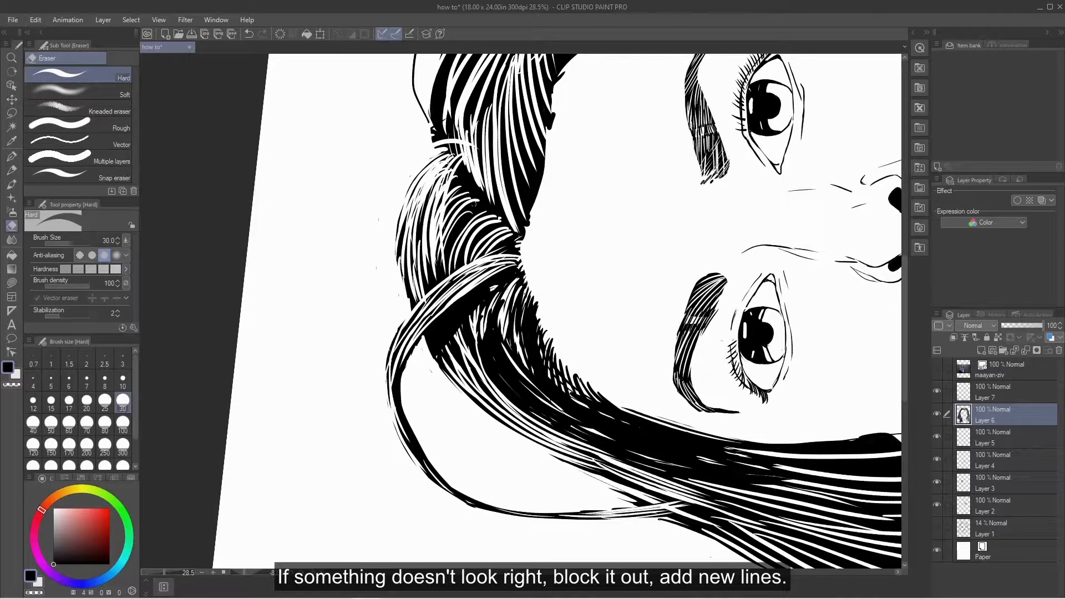
- Darken the inner crown beside the parting with black ink and erase short curved highlights back into it
key("p")
mouse_move(497, 219)
left_mouse_down()
mouse_move(451, 267)
mouse_move(469, 258)
left_mouse_up()
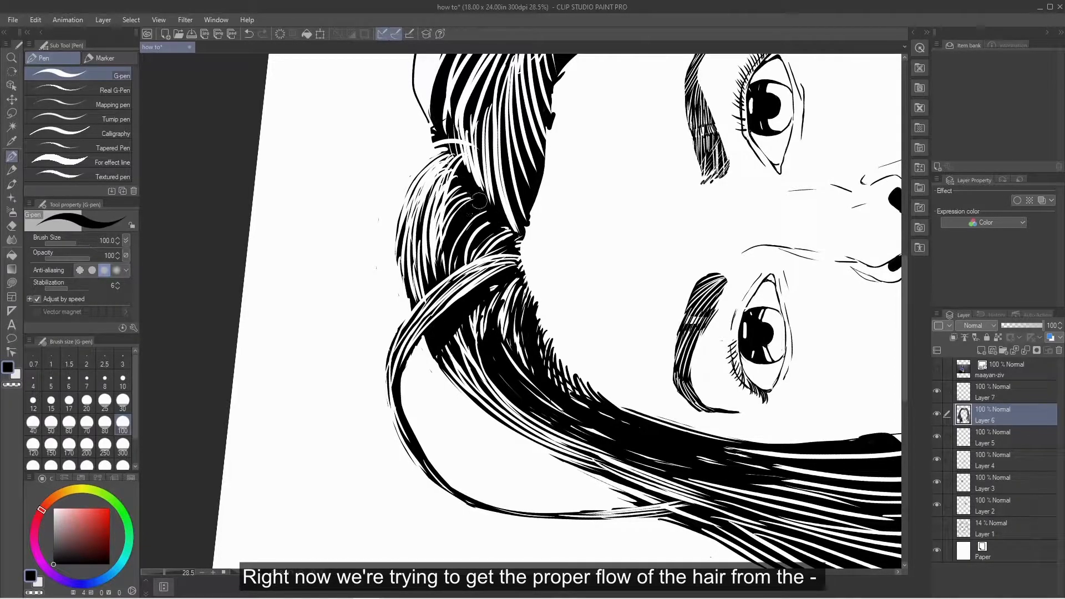
key("e")
mouse_move(468, 212)
left_mouse_down()
mouse_move(444, 265)
mouse_move(454, 271)
left_mouse_up()
key("ctrl+z")
left_click_drag(488, 229, 467, 259)
left_click_drag(478, 221, 462, 247)
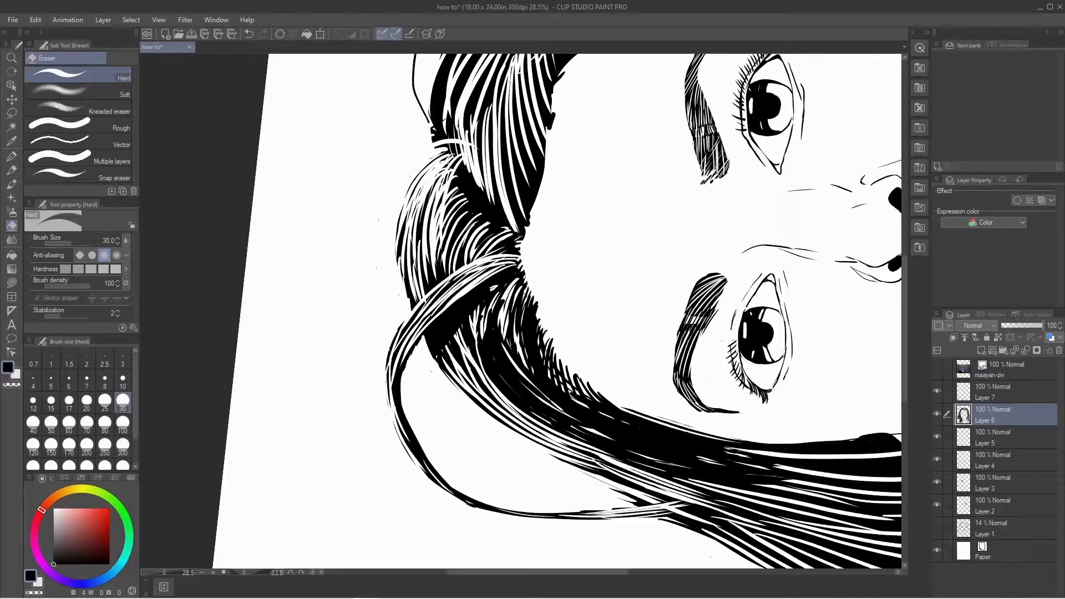
mouse_move(453, 178)
left_mouse_down()
mouse_move(424, 216)
mouse_move(444, 191)
left_mouse_up()
- Ink black strokes over the crown hair from the parting to the outer contour, following its downward flow
key("p")
mouse_move(463, 156)
left_mouse_down()
mouse_move(443, 181)
mouse_move(439, 168)
left_mouse_up()
left_click_drag(427, 180, 413, 195)
mouse_move(457, 159)
left_mouse_down()
mouse_move(435, 173)
mouse_move(435, 189)
left_mouse_up()
left_click_drag(458, 173, 437, 199)
mouse_move(455, 182)
left_mouse_down()
mouse_move(429, 181)
mouse_move(410, 199)
mouse_move(398, 269)
left_mouse_up()
mouse_move(403, 215)
left_mouse_down()
mouse_move(406, 280)
mouse_move(418, 276)
left_mouse_up()
left_click_drag(427, 236, 424, 272)
mouse_move(435, 190)
left_mouse_down()
mouse_move(420, 216)
mouse_move(435, 266)
left_mouse_up()
key("ctrl+z")
left_click_drag(454, 204, 434, 259)
left_click_drag(452, 215, 442, 251)
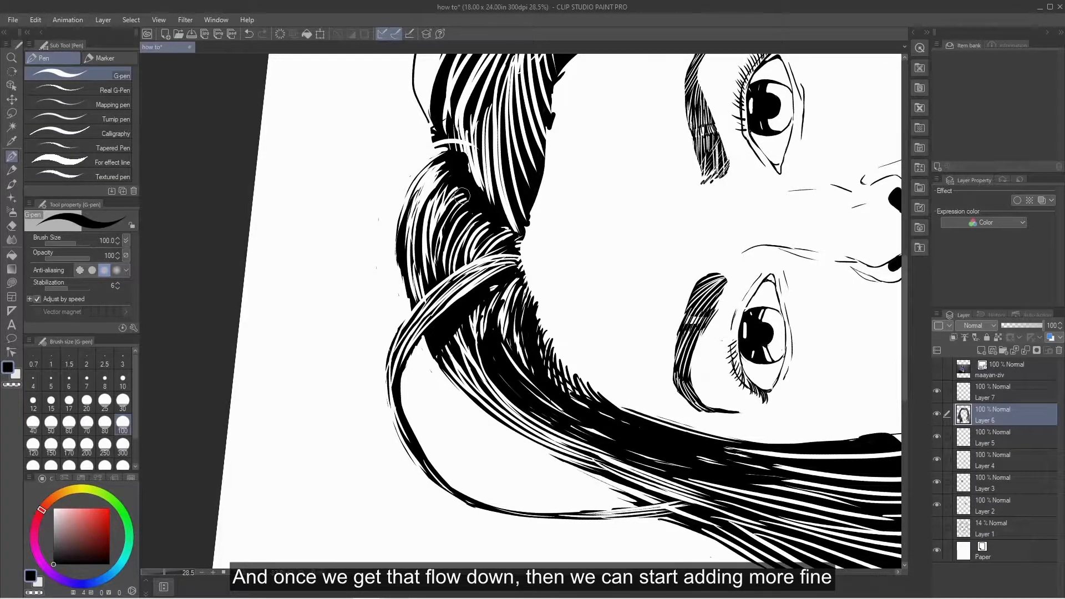
- Rework the outer side hair where the loose strand rejoins with a black stroke and thin erased highlights
key("shift+space")
mouse_move(462, 196)
left_mouse_down()
mouse_move(518, 182)
mouse_move(590, 203)
left_mouse_up()
mouse_move(405, 392)
left_mouse_down()
mouse_move(424, 439)
mouse_move(418, 466)
left_mouse_up()
key("e")
mouse_move(407, 382)
left_mouse_down()
mouse_move(410, 468)
mouse_move(425, 476)
left_mouse_up()
left_click_drag(407, 336, 420, 424)
left_click_drag(413, 352, 419, 395)
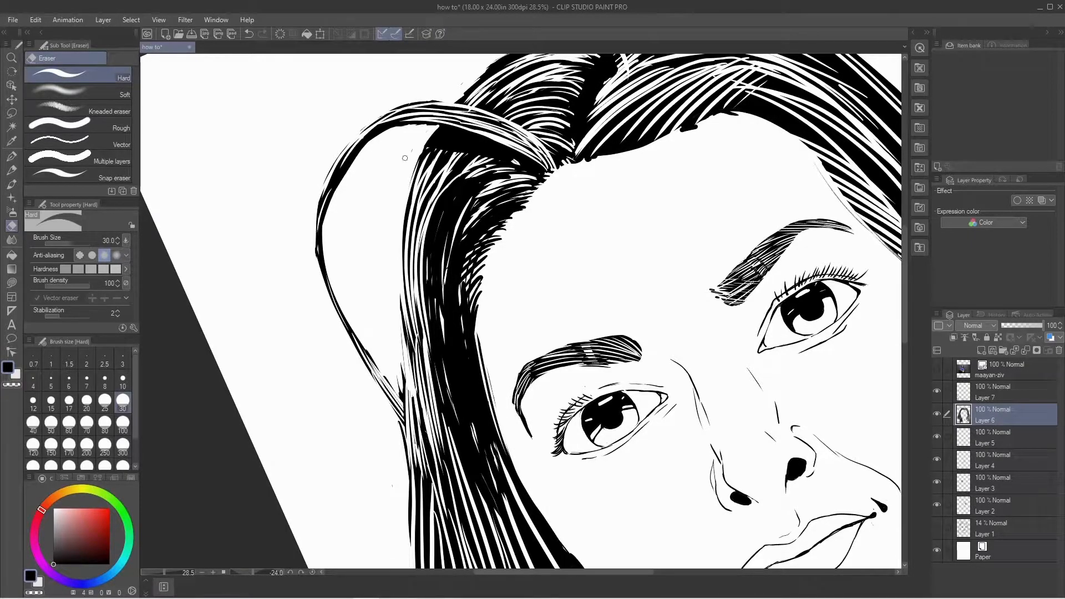
- Set the G-pen size to 30 and ink thin stray hairs inside the loop, from beneath the loose strand downward
key("p")
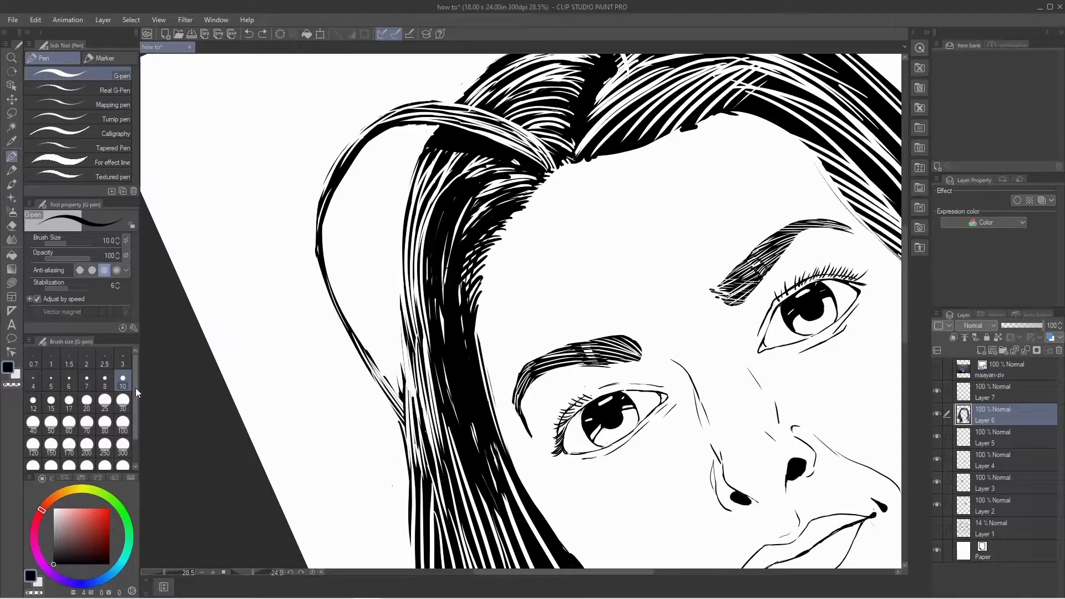
left_click(123, 400)
mouse_move(423, 143)
left_mouse_down()
mouse_move(371, 261)
mouse_move(376, 225)
mouse_move(403, 397)
left_mouse_up()
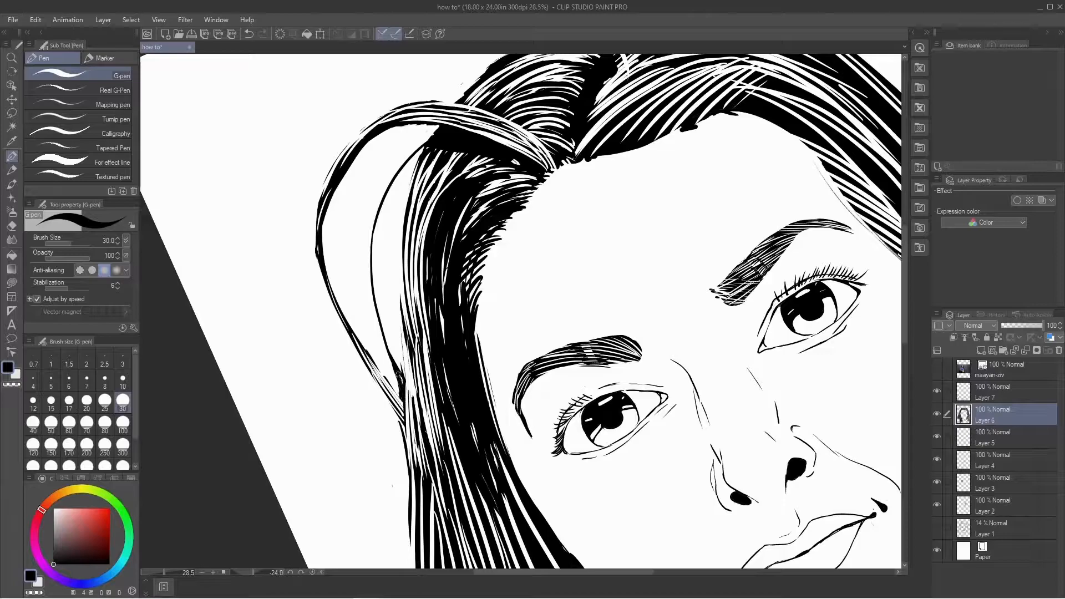
left_click_drag(436, 129, 396, 292)
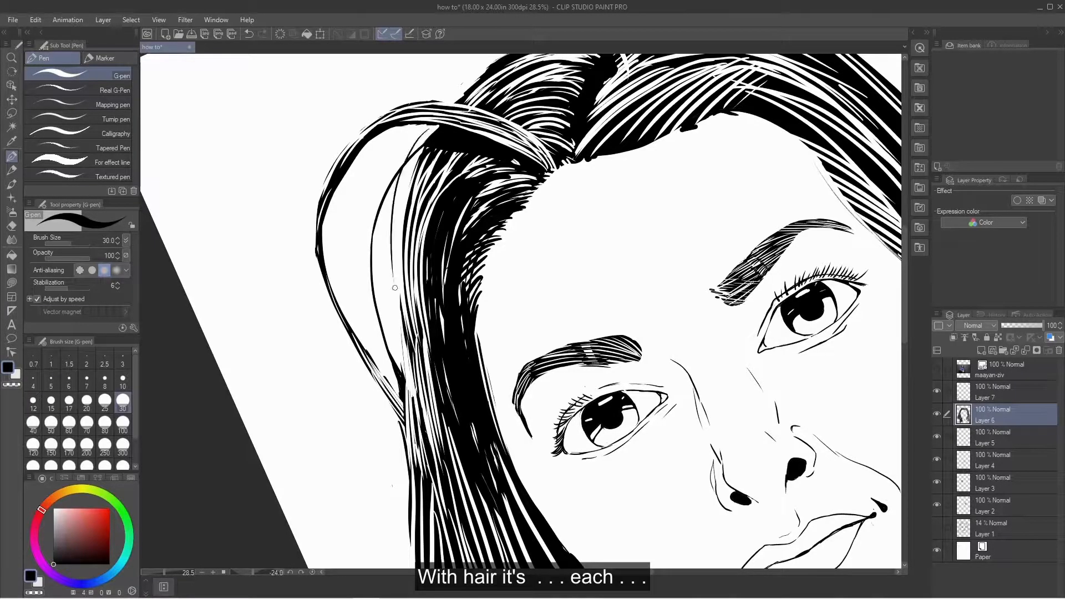
left_click_drag(438, 127, 414, 145)
mouse_move(394, 292)
left_mouse_down()
mouse_move(408, 380)
mouse_move(402, 373)
left_mouse_up()
- Ink more thin strands along the outer edge of the side hair inside the loop, extending past its lower end
left_click_drag(400, 177, 391, 269)
key("ctrl+z")
mouse_move(423, 137)
left_mouse_down()
mouse_move(399, 181)
mouse_move(391, 279)
left_mouse_up()
left_click_drag(388, 215, 396, 325)
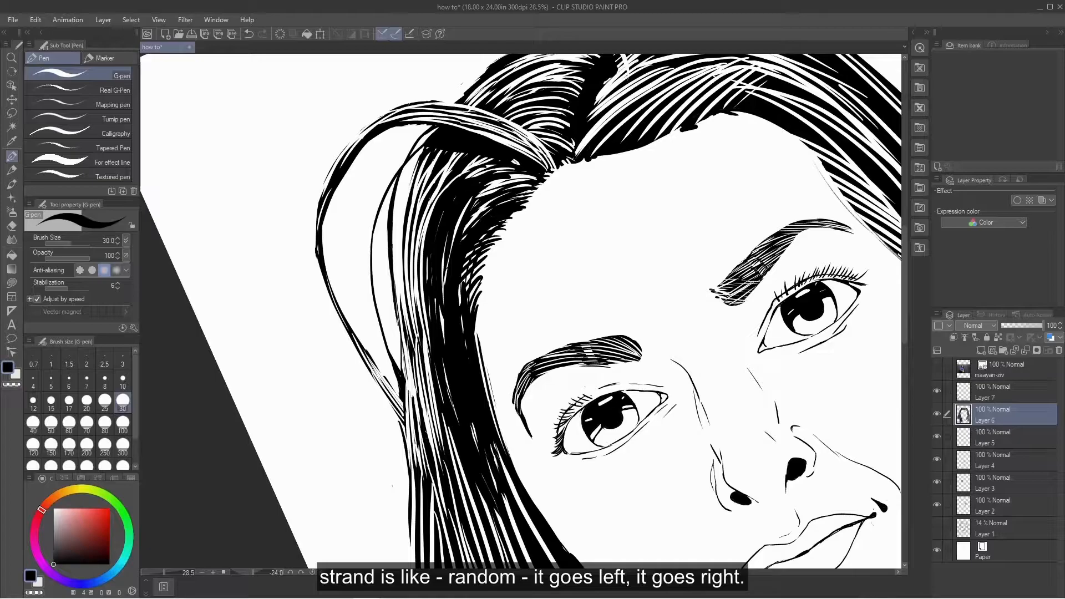
left_click_drag(391, 273, 399, 366)
mouse_move(430, 146)
left_mouse_down()
mouse_move(394, 228)
mouse_move(399, 323)
left_mouse_up()
mouse_move(391, 253)
left_mouse_down()
mouse_move(377, 317)
mouse_move(392, 335)
mouse_move(384, 414)
mouse_move(384, 396)
mouse_move(409, 478)
left_mouse_up()
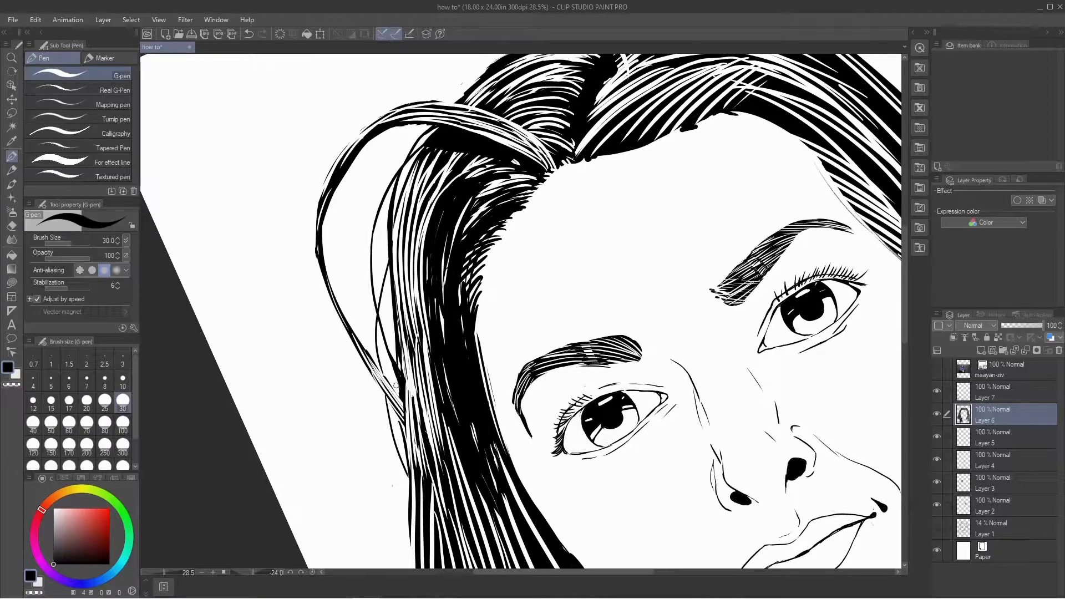
- Undo the last long strands and redraw a stray hair crossing the loop's lower end, with short strokes joining it
key("ctrl+z")
key("ctrl+z")
mouse_move(391, 280)
left_mouse_down()
mouse_move(381, 343)
mouse_move(403, 473)
left_mouse_up()
mouse_move(382, 334)
left_mouse_down()
mouse_move(394, 292)
mouse_move(380, 342)
mouse_move(389, 305)
left_mouse_up()
mouse_move(398, 465)
left_mouse_down()
mouse_move(408, 502)
mouse_move(407, 485)
left_mouse_up()
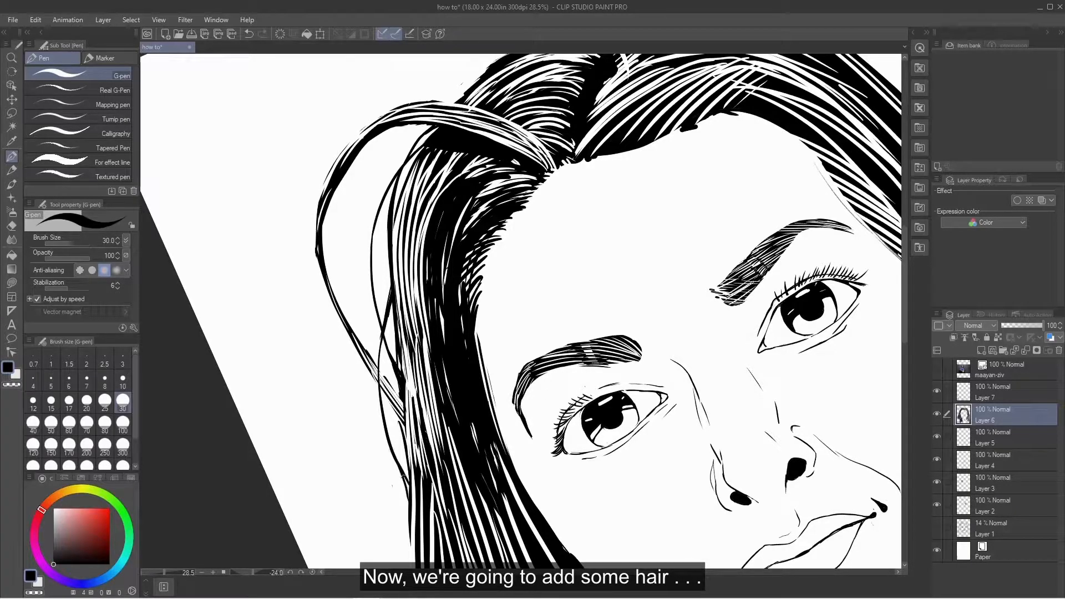
left_click_drag(380, 368, 392, 390)
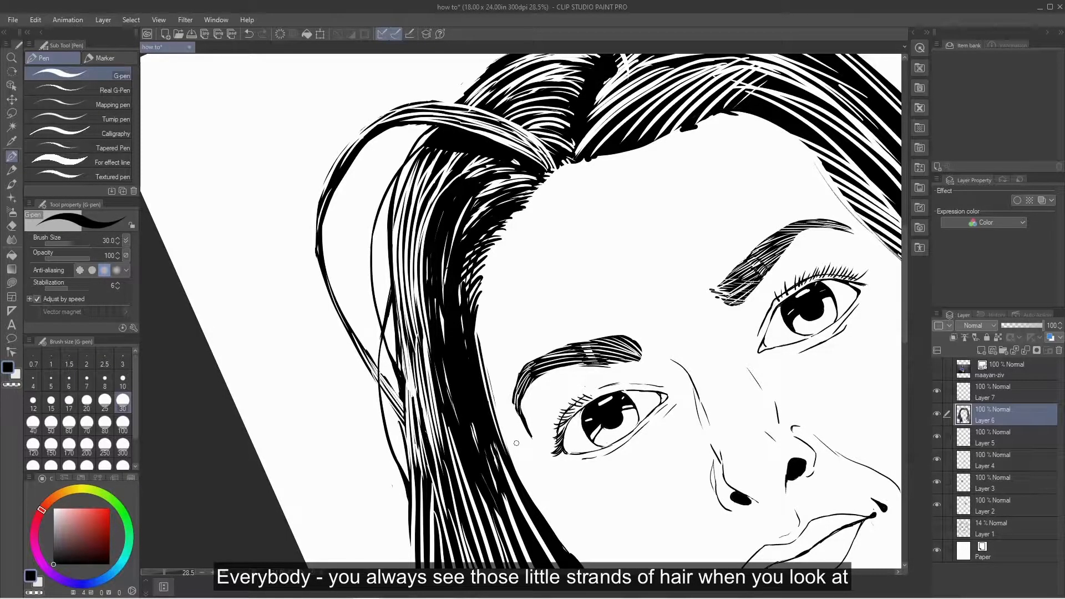
- Erase long thin highlights down the outer side hair from eye level to mouth level
left_click_drag(580, 366, 602, 122)
key("e")
left_click_drag(465, 153, 446, 305)
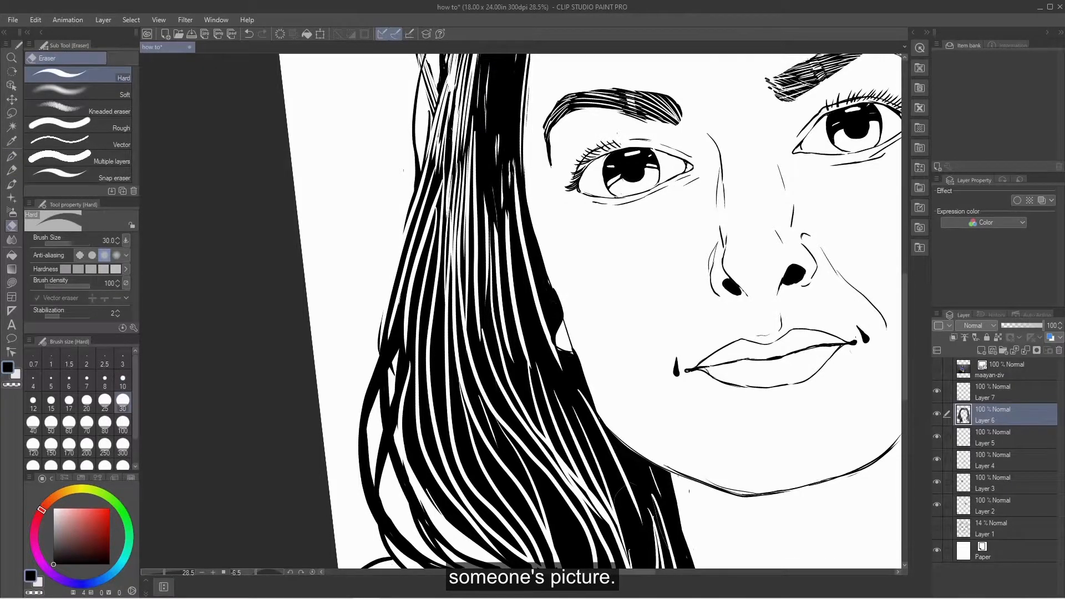
left_click_drag(440, 204, 417, 339)
left_click_drag(438, 244, 426, 358)
left_click_drag(446, 163, 410, 287)
left_click_drag(430, 246, 421, 358)
left_click_drag(405, 293, 397, 353)
left_click_drag(434, 162, 387, 315)
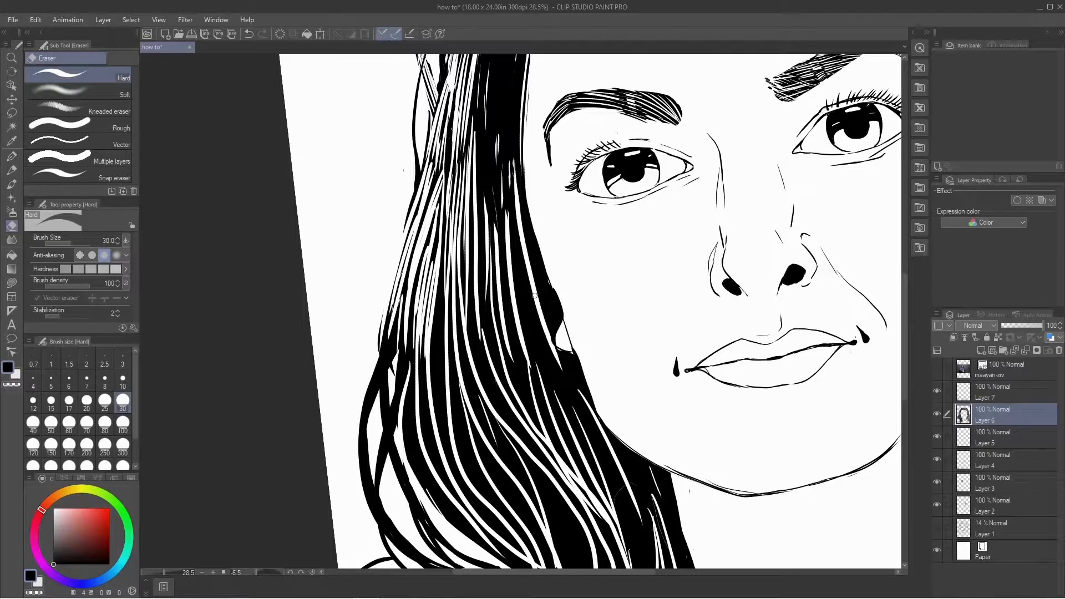
- Erase dense thin highlights through the outer side hair from nose level down past the mouth
mouse_move(441, 274)
left_mouse_down()
mouse_move(432, 396)
mouse_move(458, 478)
left_mouse_up()
mouse_move(443, 355)
left_mouse_down()
mouse_move(455, 463)
mouse_move(438, 474)
left_mouse_up()
left_click_drag(423, 372, 448, 480)
left_click_drag(421, 339, 433, 487)
mouse_move(408, 380)
left_mouse_down()
mouse_move(415, 450)
mouse_move(438, 497)
left_mouse_up()
left_click_drag(405, 391, 431, 492)
left_click_drag(405, 360, 406, 385)
left_click_drag(404, 401, 416, 472)
left_click_drag(399, 334, 405, 383)
mouse_move(407, 337)
left_mouse_down()
mouse_move(412, 420)
mouse_move(418, 404)
left_mouse_up()
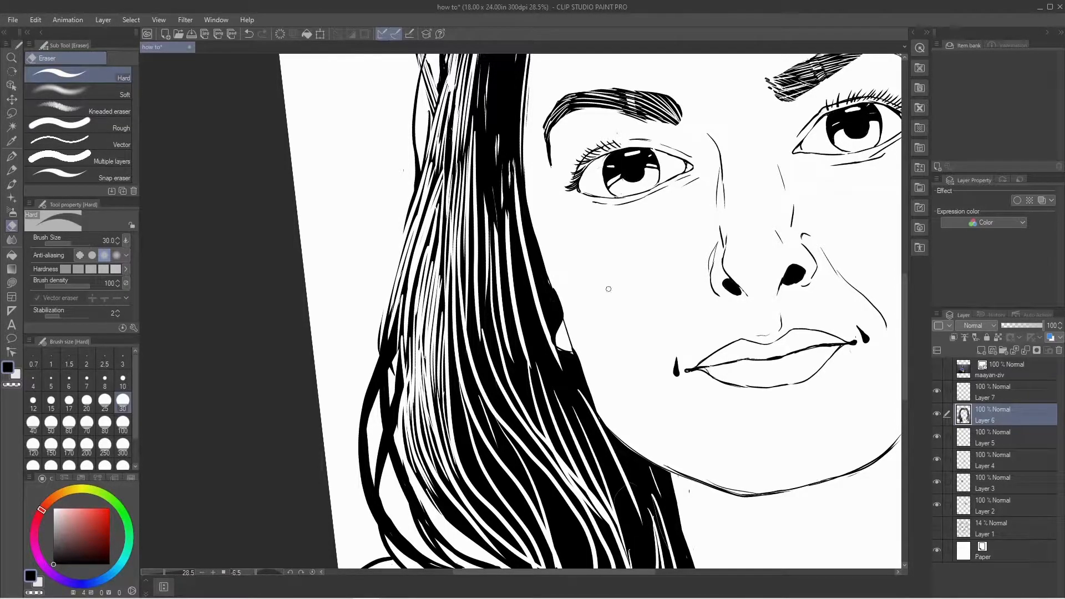
- Erase thin highlights along the side hair's outer contour to split it into fine strands beside the looped lower lock
left_click_drag(605, 300, 614, 137)
left_click_drag(403, 164, 374, 300)
left_click_drag(397, 202, 374, 277)
left_click_drag(408, 170, 395, 202)
mouse_move(411, 143)
left_mouse_down()
mouse_move(396, 197)
mouse_move(386, 358)
left_mouse_up()
key("ctrl+z")
key("ctrl+y")
key("ctrl+z")
key("ctrl+y")
left_click_drag(414, 176, 406, 250)
mouse_move(386, 364)
left_mouse_down()
mouse_move(388, 320)
mouse_move(388, 388)
left_mouse_up()
key("ctrl+z")
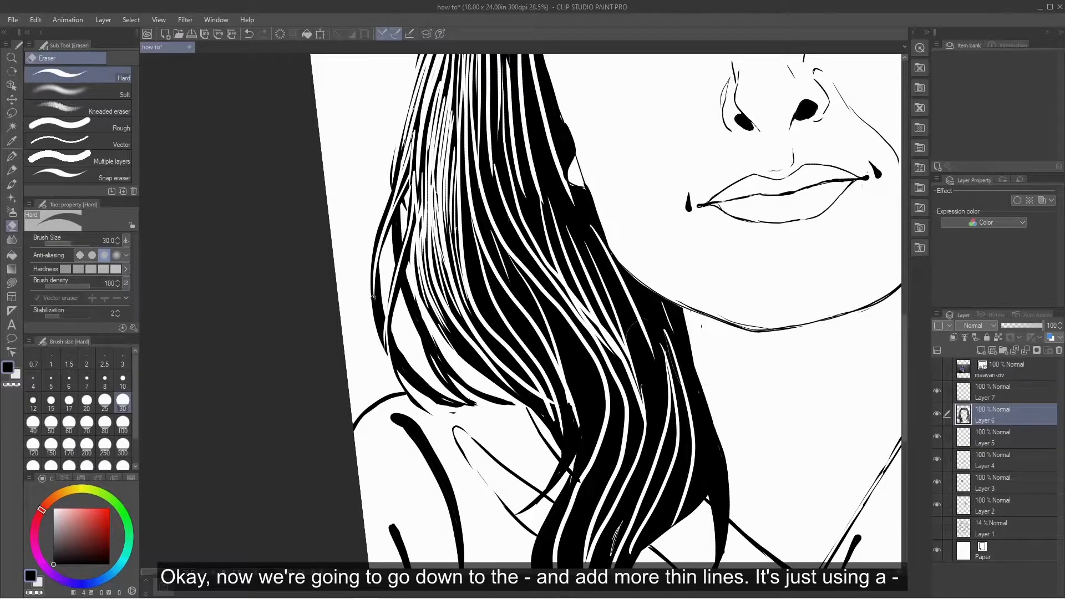
- Erase another thin highlight in the lower side hair just inside the looped outer lock
key("asciicircum")
key("asciicircum")
left_click_drag(436, 223, 424, 305)
key("minus")
key("minus")
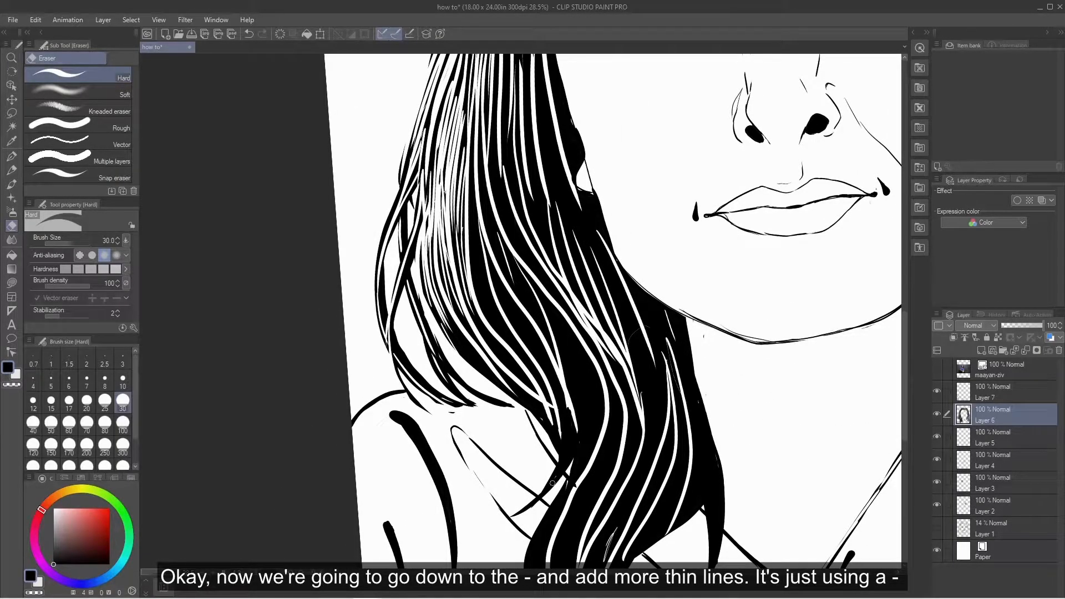
- Ink black strokes over the highlights in the inner side hair, from beside the eye down to the jaw
mouse_move(766, 294)
left_mouse_down("shift")
mouse_move(766, 335)
mouse_move(671, 551)
left_mouse_up("shift")
key("p")
left_click_drag(496, 236, 488, 381)
left_click_drag(491, 295, 493, 416)
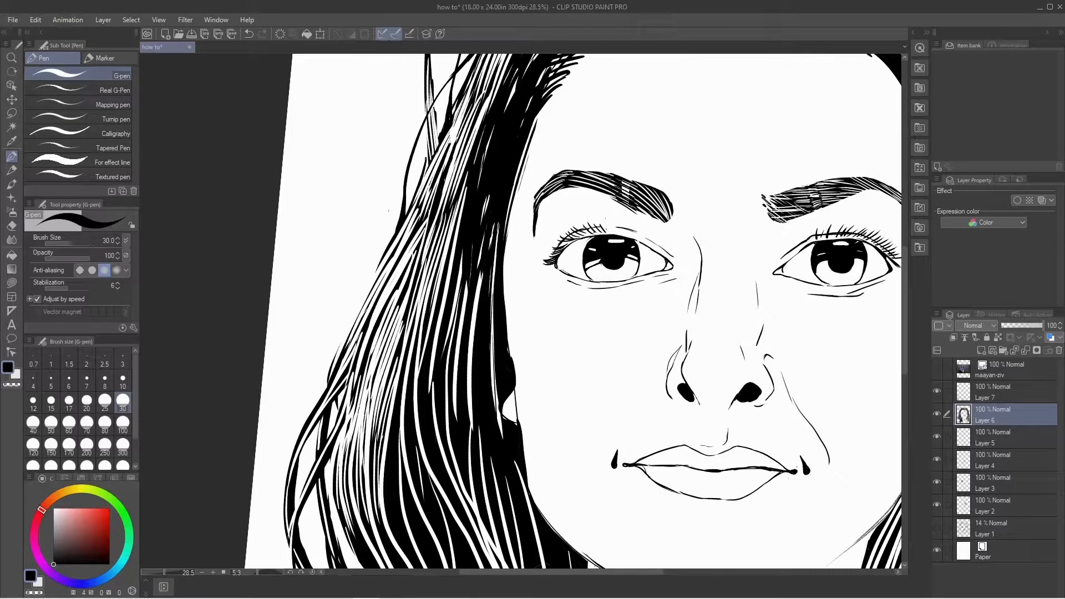
left_click_drag(481, 277, 469, 399)
mouse_move(478, 300)
left_mouse_down()
mouse_move(467, 420)
mouse_move(453, 409)
mouse_move(477, 524)
mouse_move(500, 563)
left_mouse_up()
left_click_drag(541, 510, 528, 550)
left_click_drag(545, 492, 527, 558)
left_click_drag(491, 329, 499, 431)
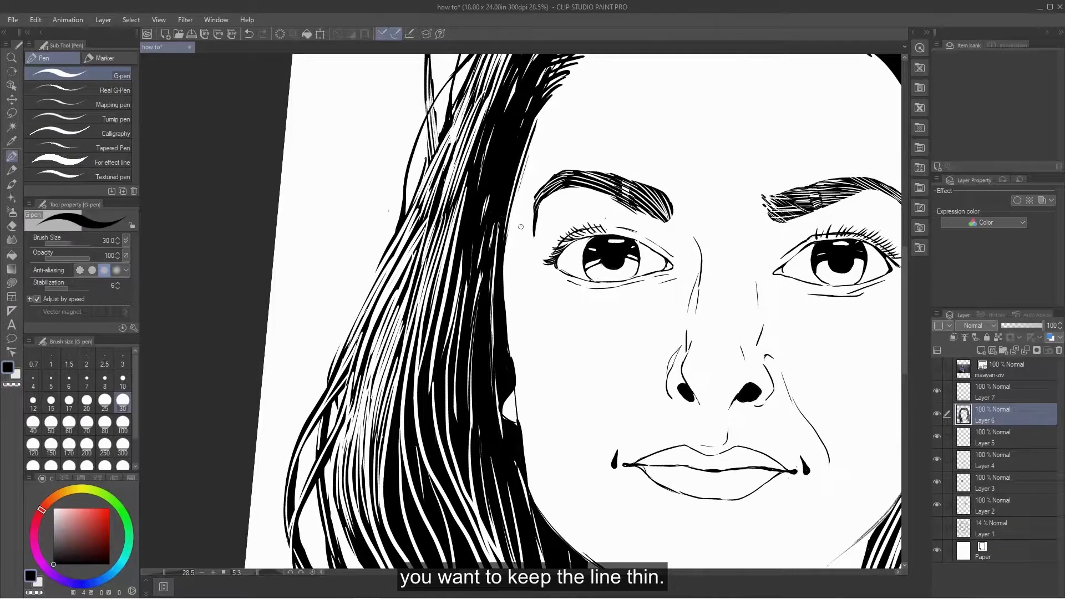
- Fill the remaining highlights in the inner side hair beside the cheek with solid black
left_click_drag(499, 221, 489, 340)
mouse_move(483, 271)
left_mouse_down()
mouse_move(467, 436)
mouse_move(498, 410)
mouse_move(485, 197)
mouse_move(451, 423)
left_mouse_up()
left_click_drag(462, 286, 451, 331)
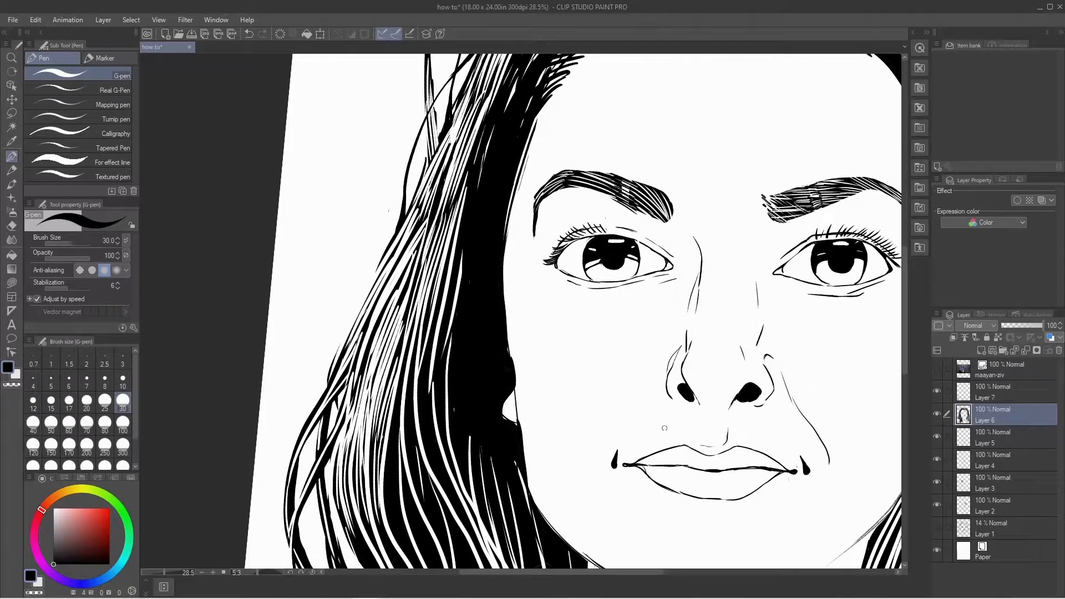
- Ink black strokes along the wavy inner side hair beside the mouth and jaw to thin its white highlights
left_click_drag(551, 457, 505, 282)
left_click_drag(421, 258, 445, 363)
left_click_drag(425, 304, 460, 391)
left_click_drag(426, 258, 471, 411)
mouse_move(452, 307)
left_mouse_down()
mouse_move(481, 438)
mouse_move(482, 424)
left_mouse_up()
left_click_drag(472, 292, 497, 380)
left_click_drag(487, 333, 506, 434)
- Erase thin broken highlights and small dots into the dark inner hair from beside the cheek down past the jaw
key("e")
left_click_drag(427, 193, 423, 284)
key("ctrl+z")
left_click_drag(427, 213, 425, 297)
left_click_drag(413, 227, 427, 327)
left_click_drag(406, 248, 429, 327)
left_click_drag(427, 269, 458, 390)
left_click_drag(444, 311, 476, 430)
left_click_drag(479, 358, 489, 457)
left_click_drag(428, 205, 429, 198)
left_click_drag(430, 189, 432, 184)
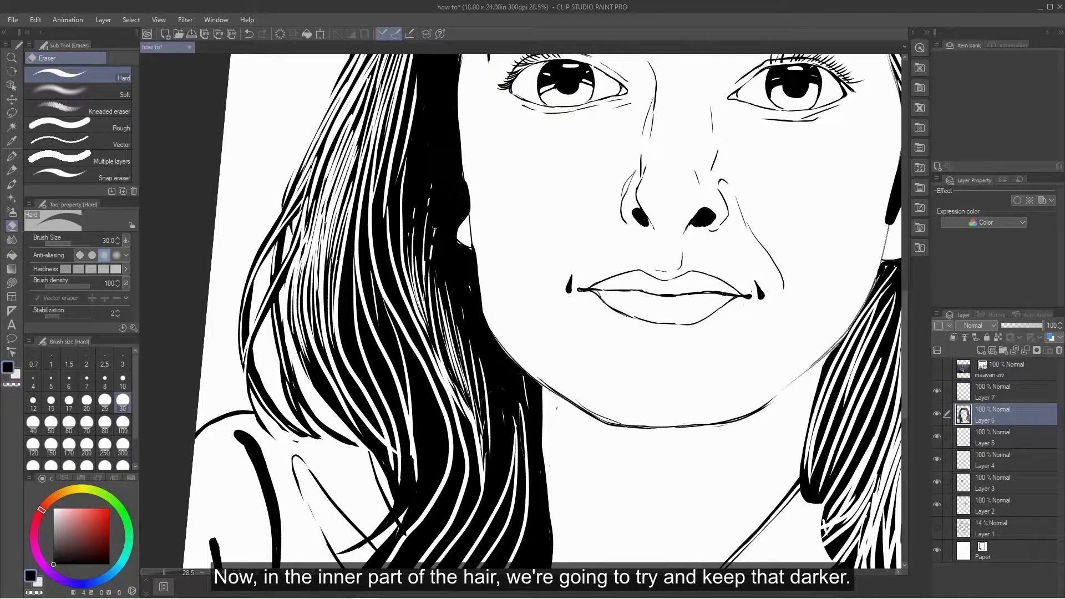
key("p")
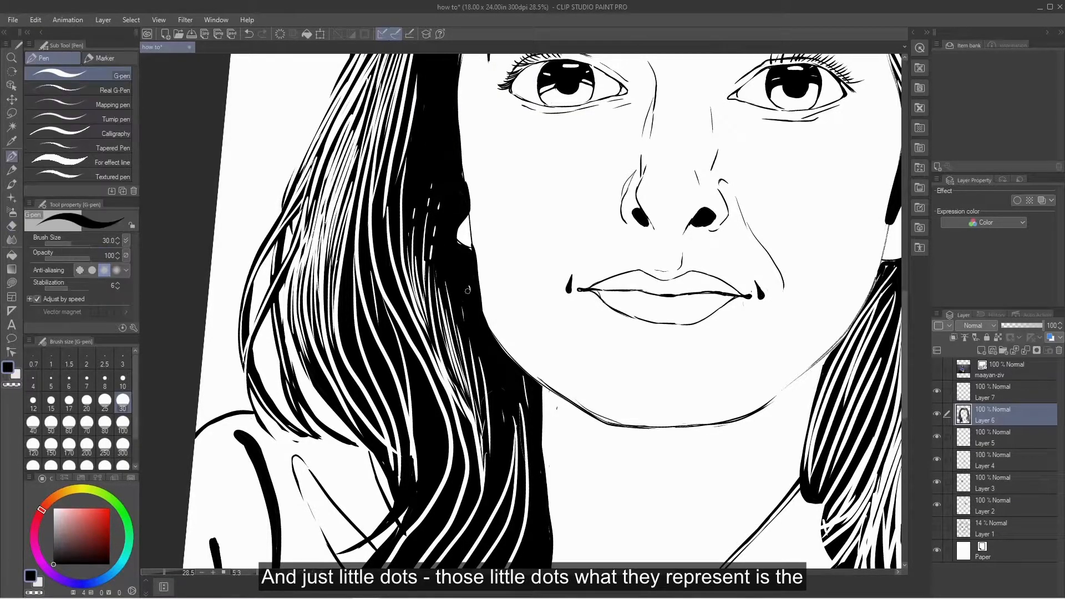
key("p")
key("e")
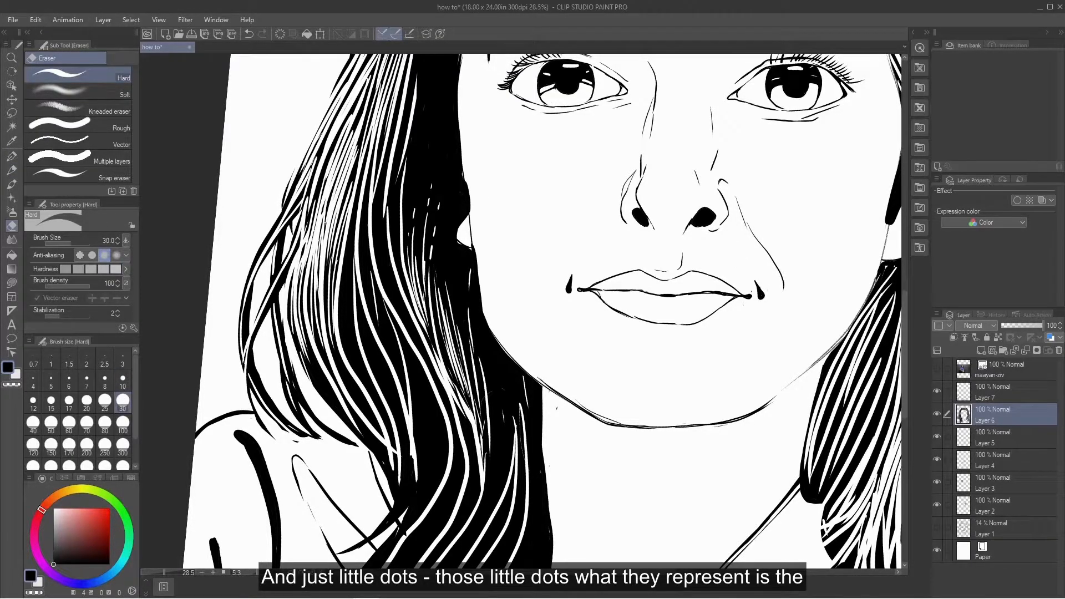
- Erase thin highlights into the dark side hair from beside the cheek down to the jaw
left_click_drag(556, 178, 612, 455)
left_click_drag(504, 229, 488, 289)
key("ctrl+z")
mouse_move(443, 457)
left_mouse_down()
mouse_move(419, 239)
mouse_move(398, 201)
mouse_move(406, 330)
left_mouse_up()
left_click_drag(389, 216, 419, 345)
left_click_drag(401, 301, 448, 401)
left_click_drag(420, 362, 432, 473)
left_click_drag(412, 349, 429, 491)
left_click_drag(429, 377, 442, 516)
left_click_drag(450, 423, 443, 509)
- Erase long thin highlights through the middle of the side hair, from beside the nose down past the mouth
left_click_drag(391, 194, 381, 351)
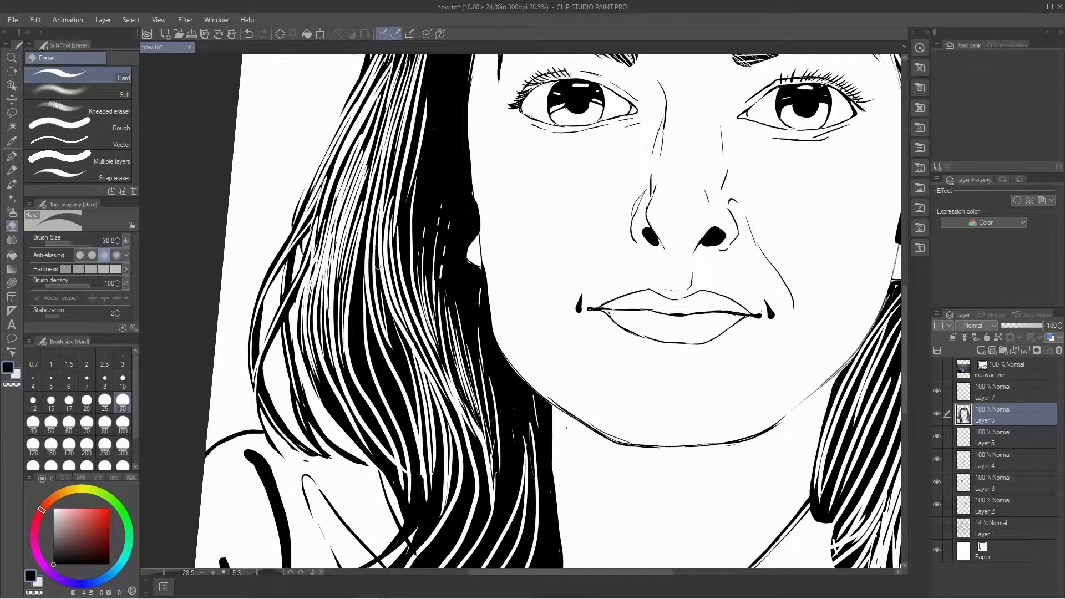
left_click_drag(380, 242, 411, 387)
left_click_drag(385, 312, 409, 399)
left_click_drag(369, 217, 372, 419)
mouse_move(356, 306)
left_mouse_down()
mouse_move(392, 433)
mouse_move(413, 445)
left_mouse_up()
left_click_drag(376, 349, 419, 494)
left_click_drag(391, 375, 400, 403)
- Erase fine highlights into the lower outer locks of the side hair down toward the shoulder
left_click_drag(315, 361, 364, 445)
left_click_drag(339, 358, 387, 443)
left_click_drag(376, 417, 395, 458)
left_click_drag(370, 377, 400, 441)
left_click_drag(370, 447, 405, 531)
left_click_drag(376, 447, 408, 518)
left_click_drag(402, 474, 413, 521)
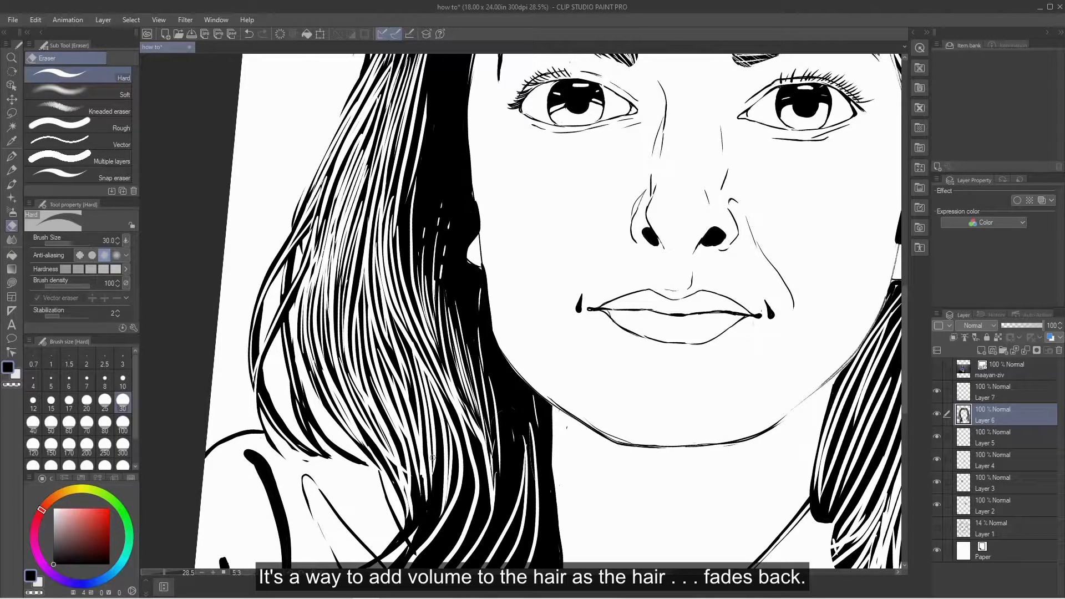
left_click_drag(333, 269, 462, 337)
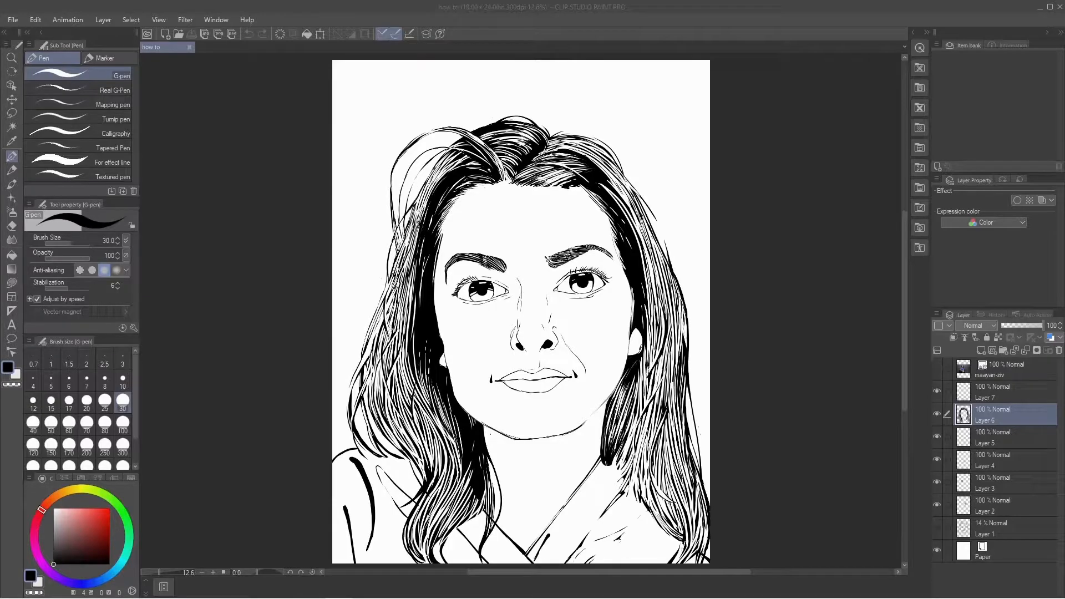
- Reduce the opacity of Layer 6, which holds the hair, to 53%
left_click(937, 389)
left_click(937, 392)
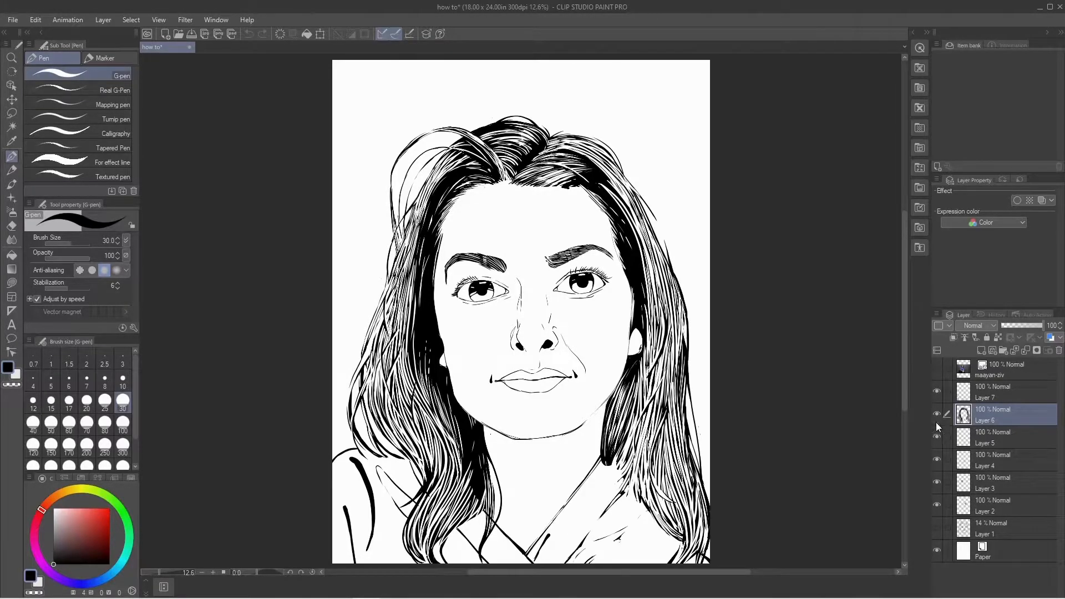
left_click(982, 440)
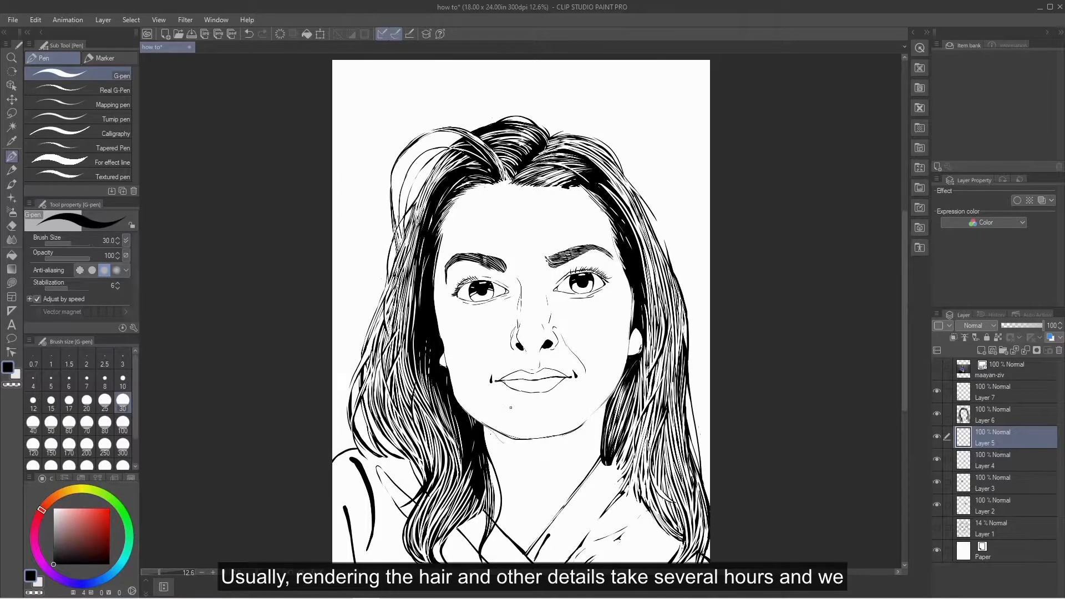
scroll(517, 415, "up", 3)
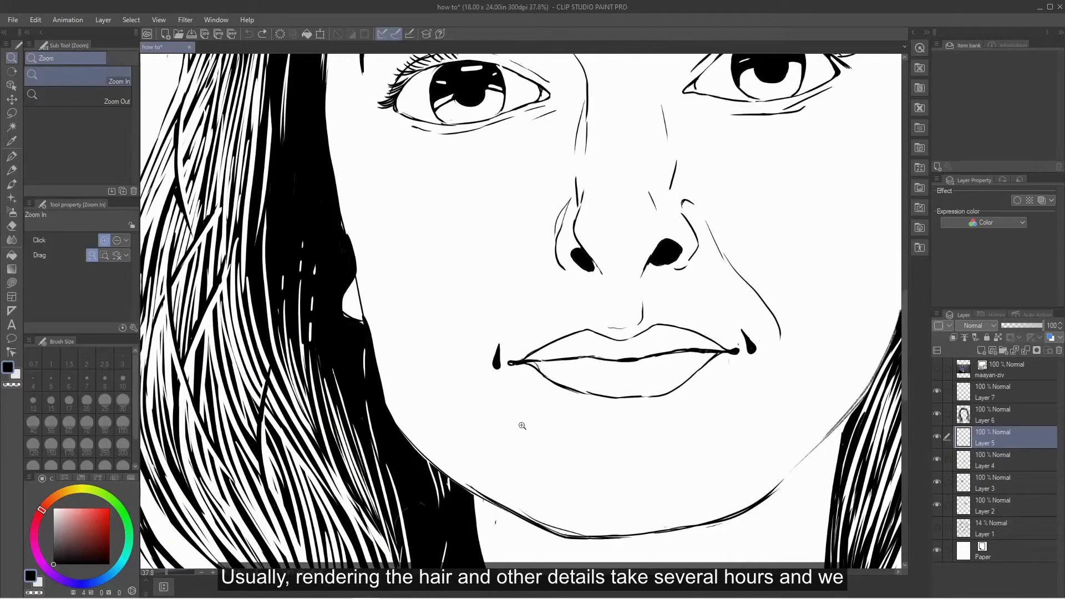
left_click(993, 415)
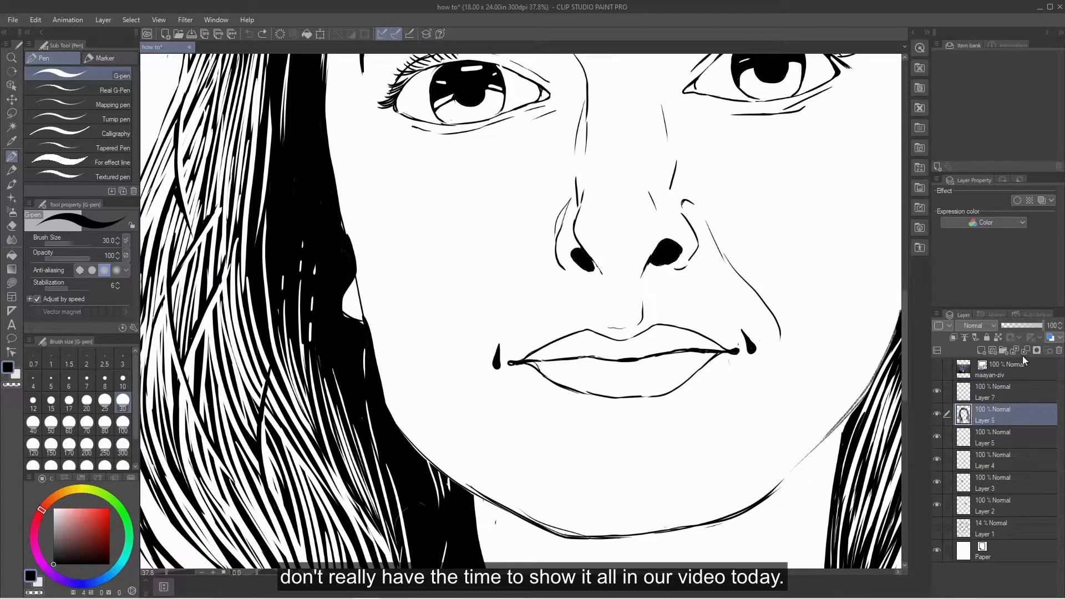
left_click(1022, 325)
key("p")
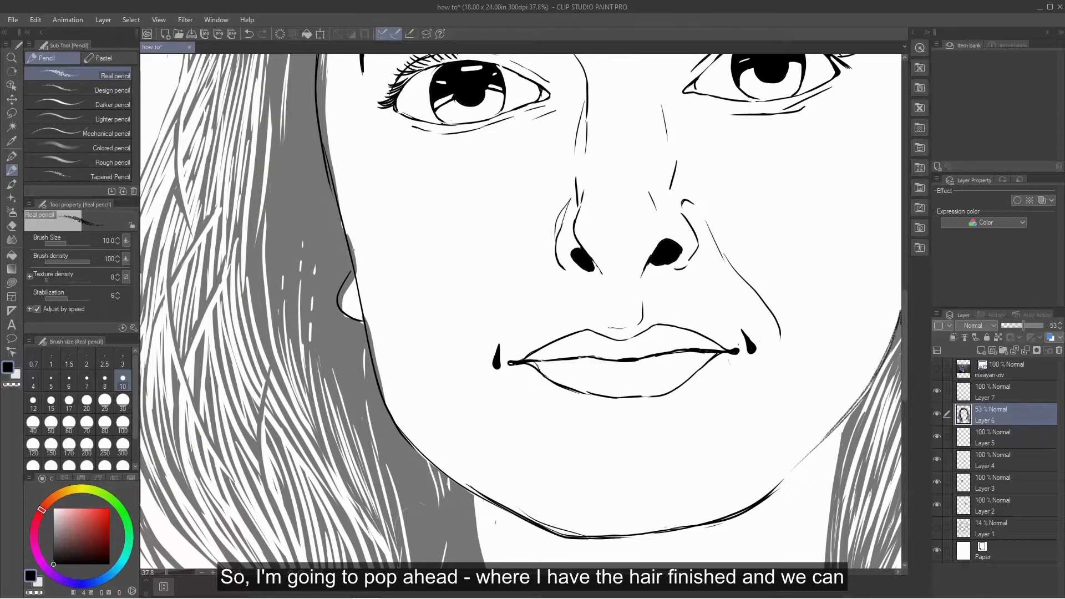
- Erase the hair ink overlapping the face contour and earlobes on Layer 6, and restore the layer's opacity to 100%
key("e")
left_click_drag(350, 235, 359, 278)
mouse_move(369, 323)
left_mouse_down()
mouse_move(391, 407)
mouse_move(365, 318)
left_mouse_up()
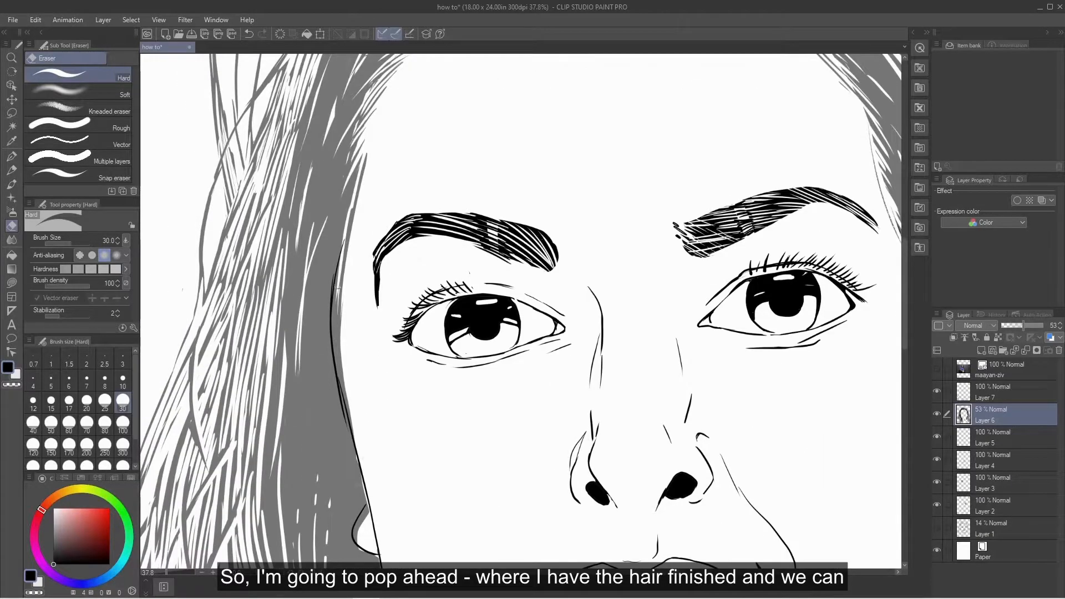
left_click_drag(338, 286, 354, 438)
left_click_drag(611, 520, 484, 201)
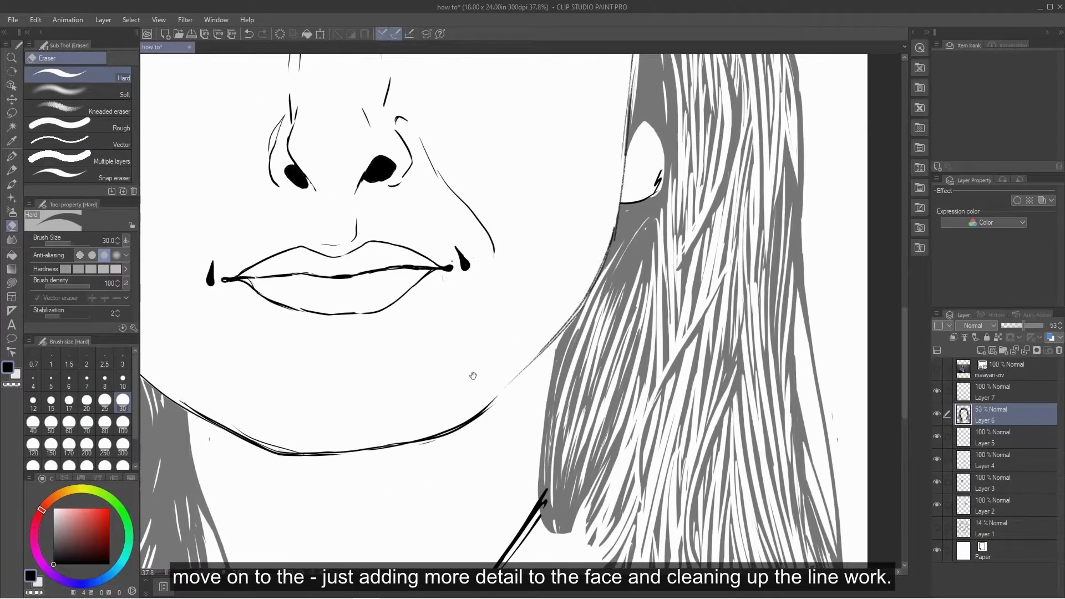
left_click_drag(468, 373, 411, 507)
mouse_move(438, 394)
left_mouse_down()
mouse_move(444, 533)
mouse_move(574, 339)
mouse_move(719, 352)
left_mouse_up()
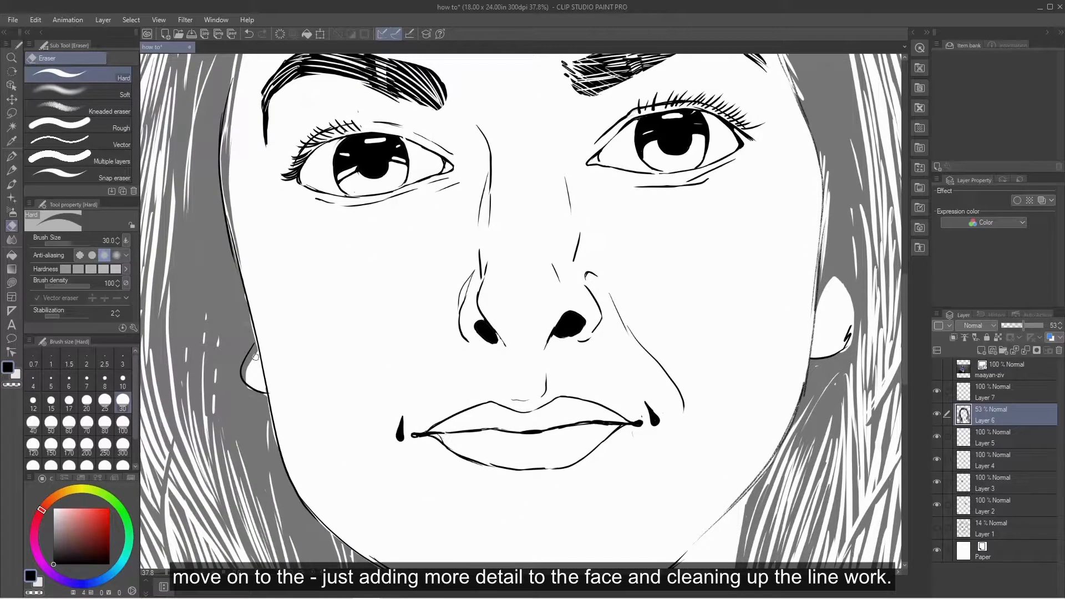
left_click_drag(1023, 326, 1047, 326)
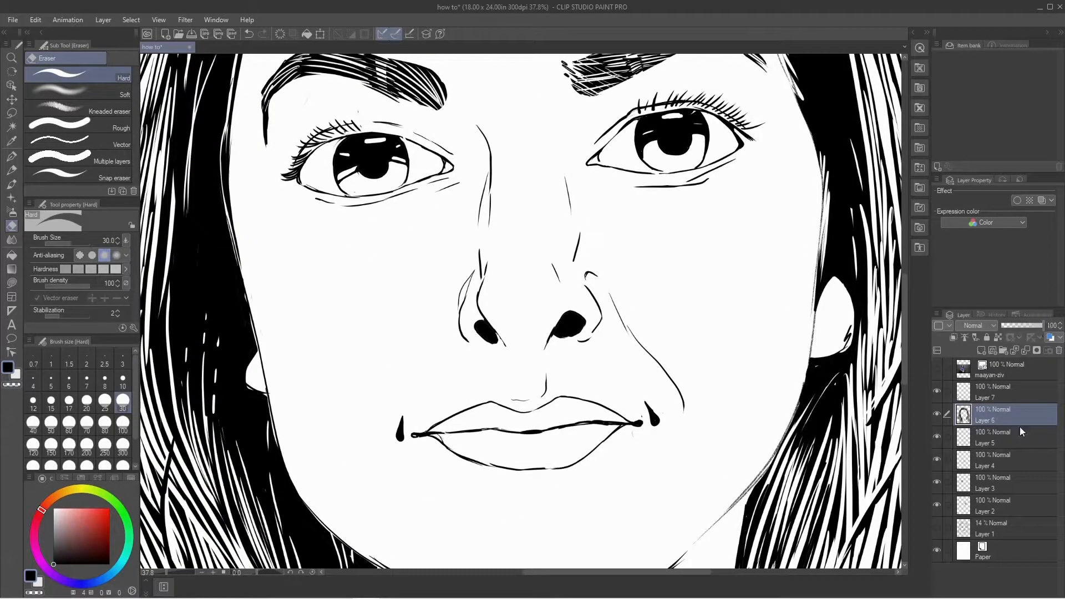
- On Layer 5, ink the earlobe edge and the adjoining jaw contour with the size 10 G-pen
left_click(1016, 442)
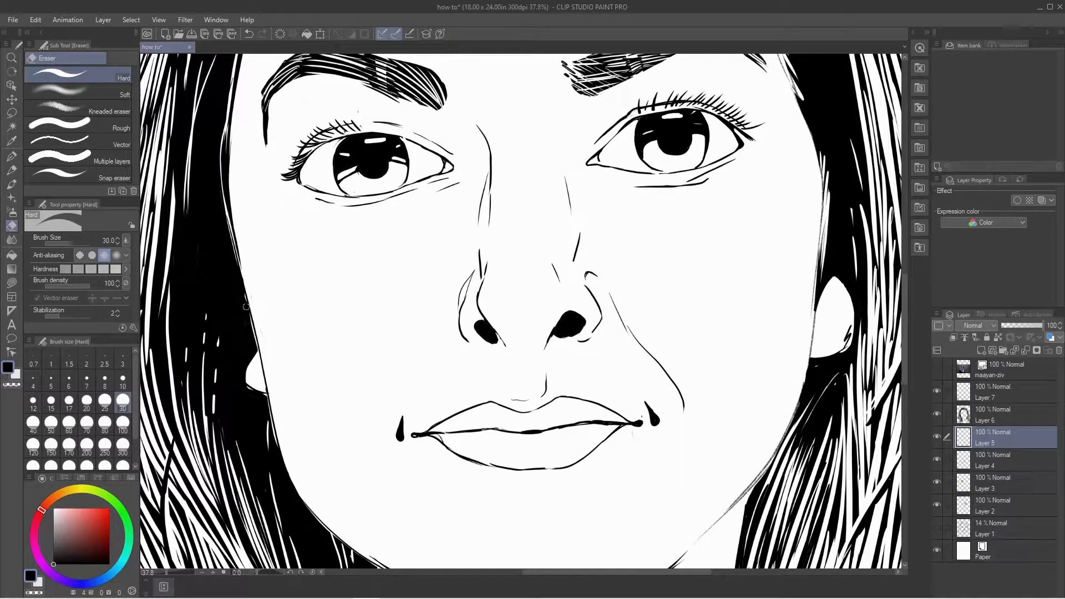
key("p")
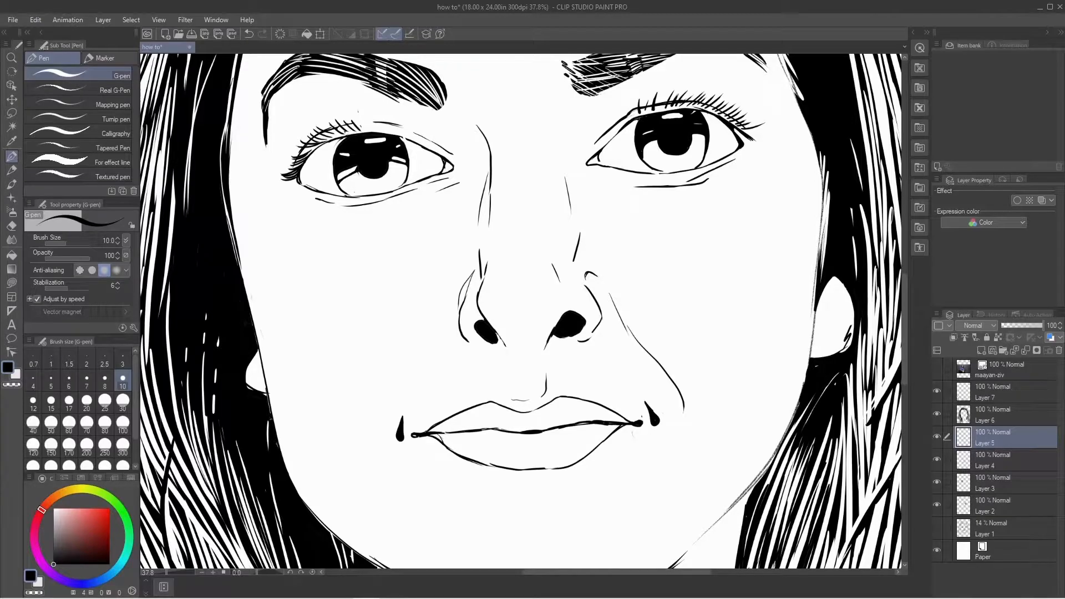
left_click_drag(254, 392, 248, 365)
left_click_drag(500, 421, 485, 258)
left_click_drag(513, 368, 468, 421)
left_click_drag(365, 253, 362, 373)
- Erase the extra lines along the jaw beside the hair and ink that stretch as one clean contour
key("e")
mouse_move(364, 303)
left_mouse_down()
mouse_move(381, 425)
mouse_move(369, 389)
mouse_move(375, 419)
mouse_move(401, 455)
left_mouse_up()
left_click_drag(365, 351, 373, 396)
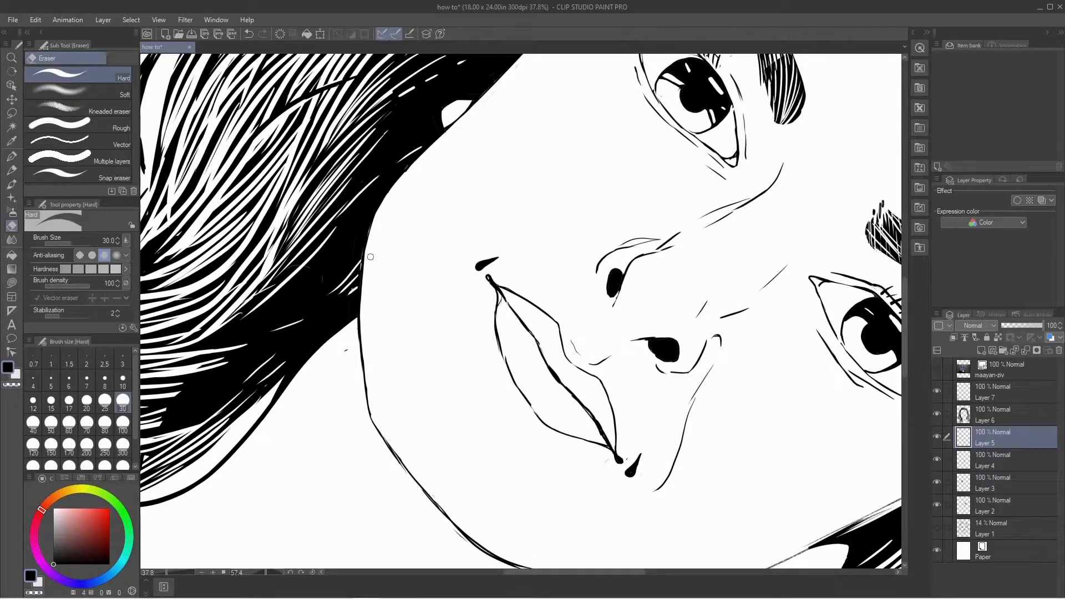
key("p")
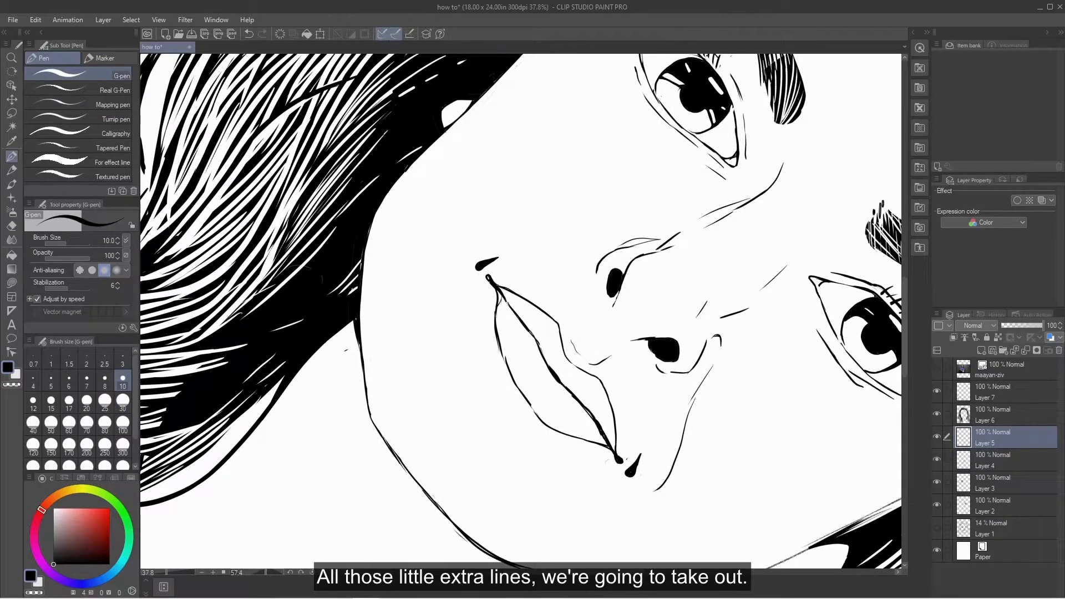
left_click_drag(356, 331, 365, 381)
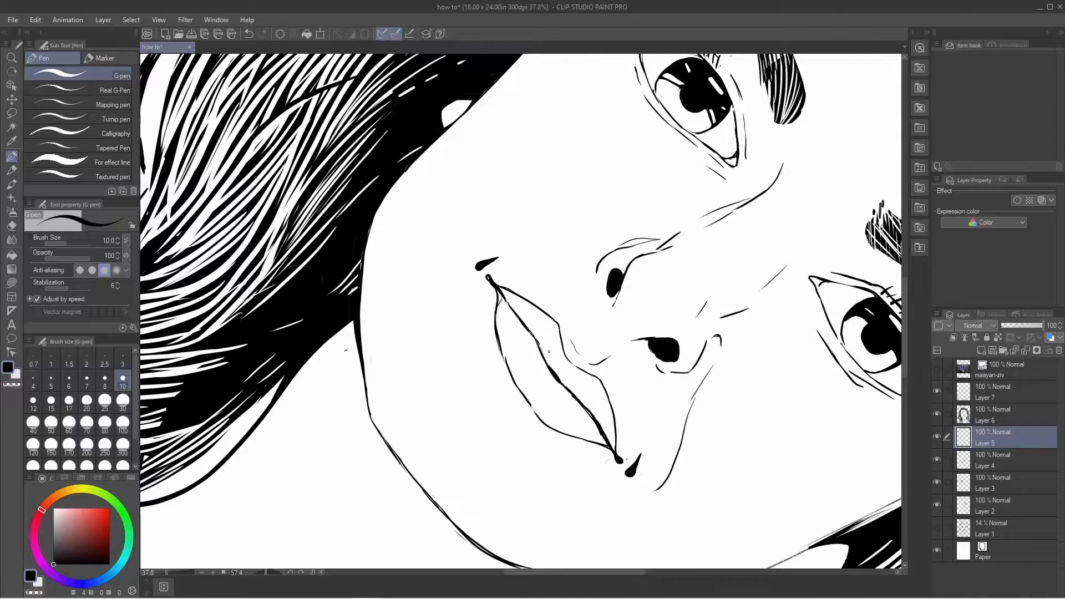
- Erase the doubled line along the jaw where it meets the neck
key("space")
mouse_move(531, 388)
left_mouse_down()
mouse_move(637, 319)
mouse_move(642, 301)
left_mouse_up()
key("r")
mouse_move(416, 418)
left_mouse_down()
mouse_move(485, 459)
mouse_move(400, 404)
left_mouse_up()
key("e")
left_click_drag(476, 228, 474, 280)
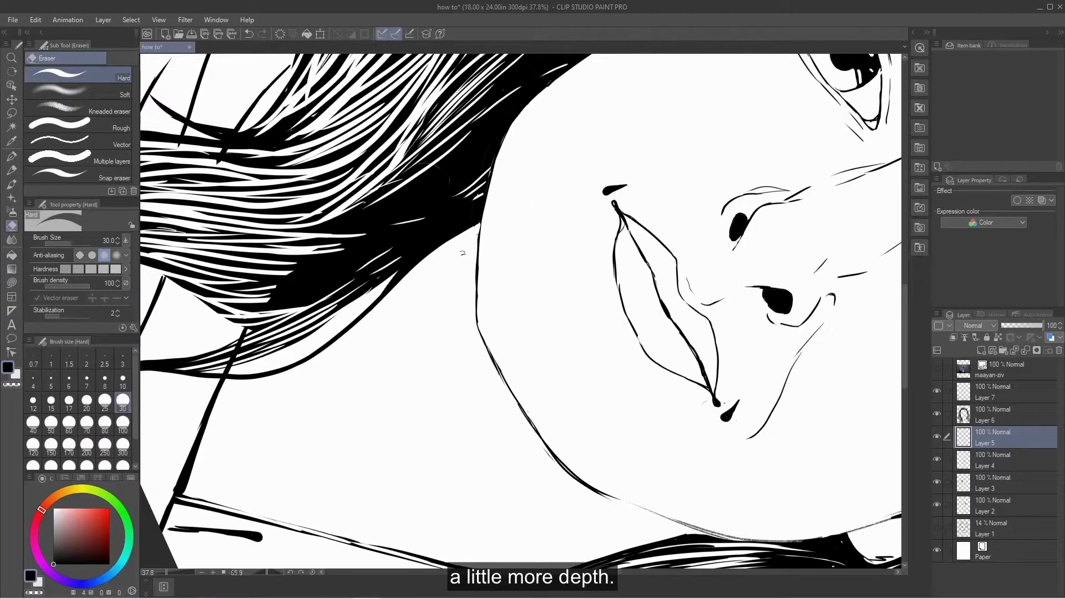
- Ink a clean line over the jaw contour leading into the chin
left_click_drag(670, 316, 540, 309)
key("r")
mouse_move(350, 314)
left_mouse_down()
mouse_move(355, 257)
mouse_move(360, 326)
left_mouse_up()
key("p")
left_click_drag(358, 249, 361, 302)
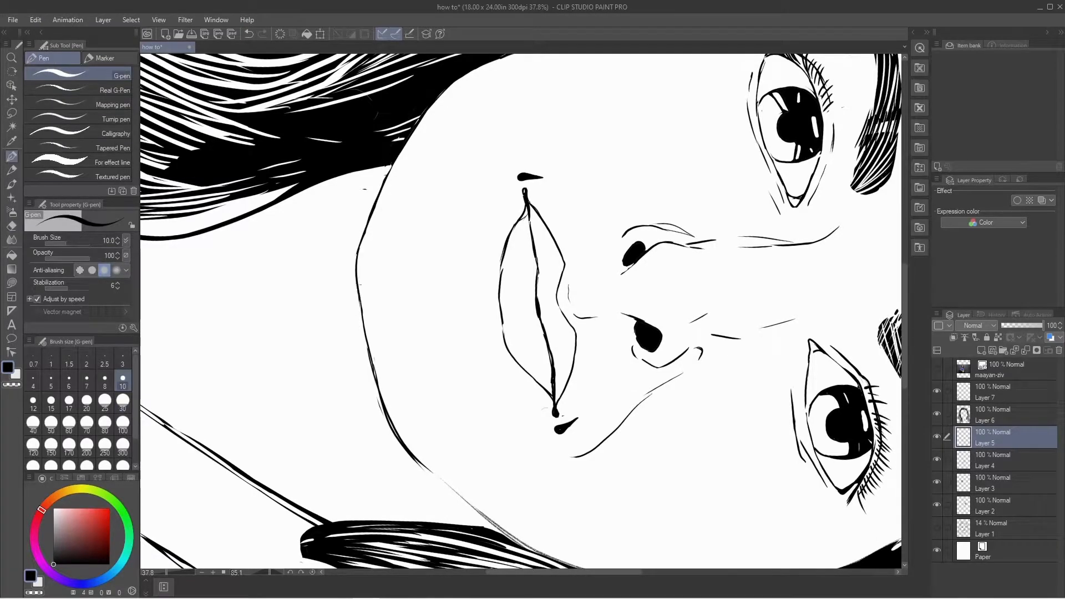
- Try an ink stroke along the far side of the chin, undo it, and erase the rough lines there
key("r")
left_click_drag(700, 291, 645, 442)
left_click_drag(348, 297, 341, 479)
key("ctrl+z")
key("e")
mouse_move(346, 283)
left_mouse_down()
mouse_move(346, 345)
mouse_move(347, 287)
left_mouse_up()
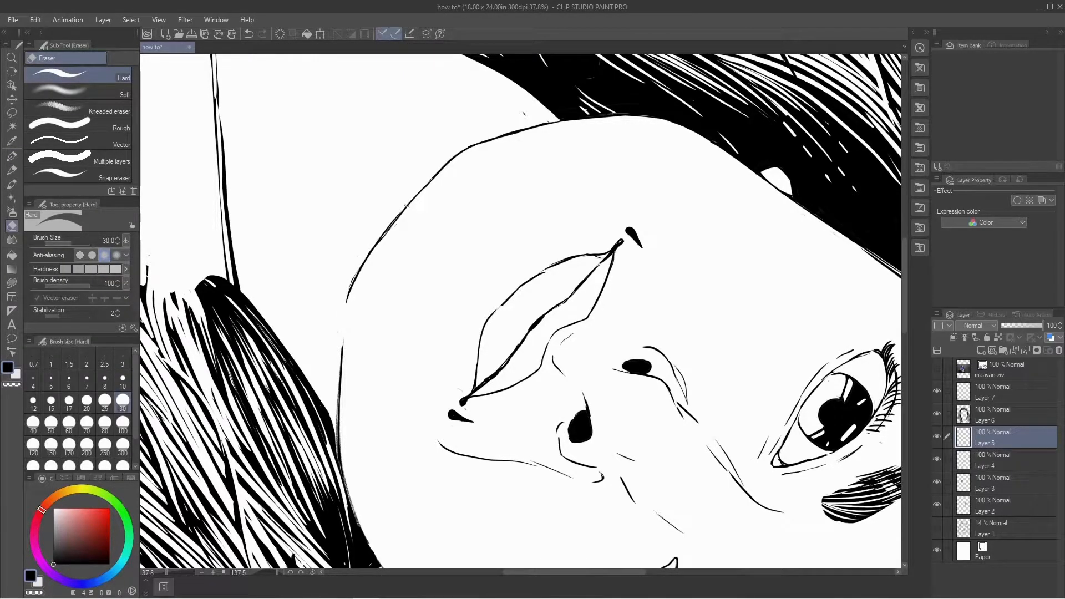
- Ink the chin contour across the erased gaps to join it with the opposite jaw
key("p")
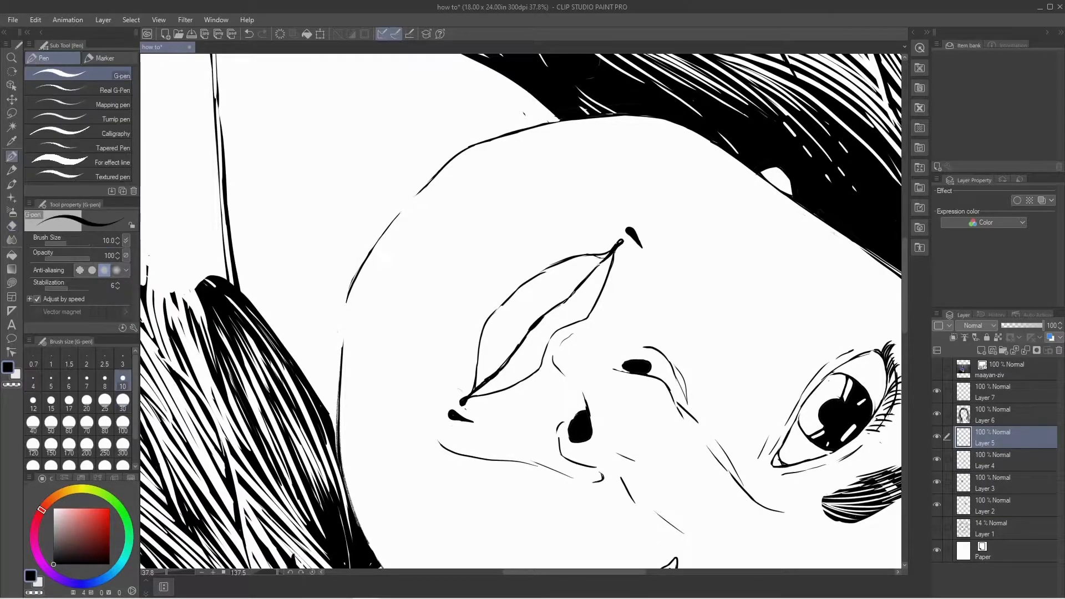
left_click_drag(351, 287, 339, 356)
key("ctrl+z")
left_click_drag(351, 287, 340, 378)
mouse_move(397, 490)
left_mouse_down()
mouse_move(445, 470)
mouse_move(483, 481)
left_mouse_up()
left_click_drag(483, 481, 562, 480)
left_click_drag(458, 201, 429, 328)
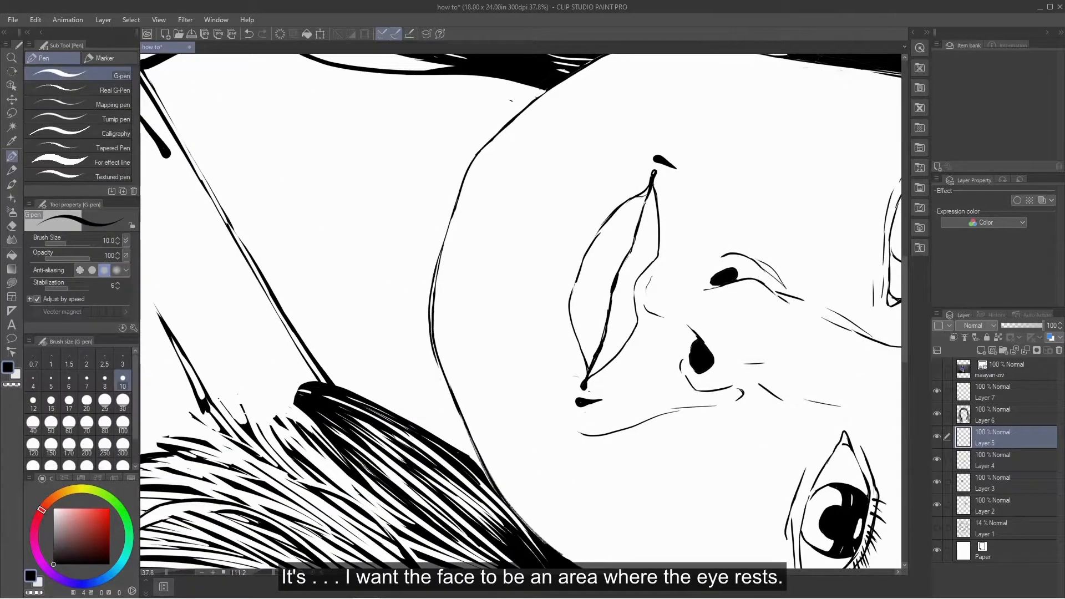
- Erase the doubled and stray lines along the chin and the opposite jaw
key("e")
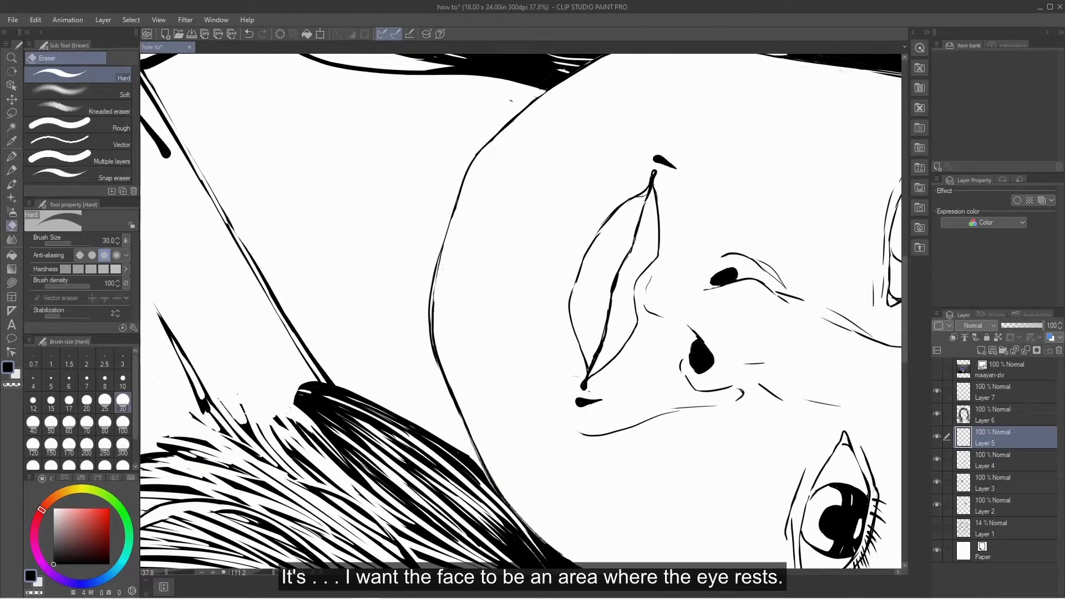
left_click_drag(433, 307, 437, 345)
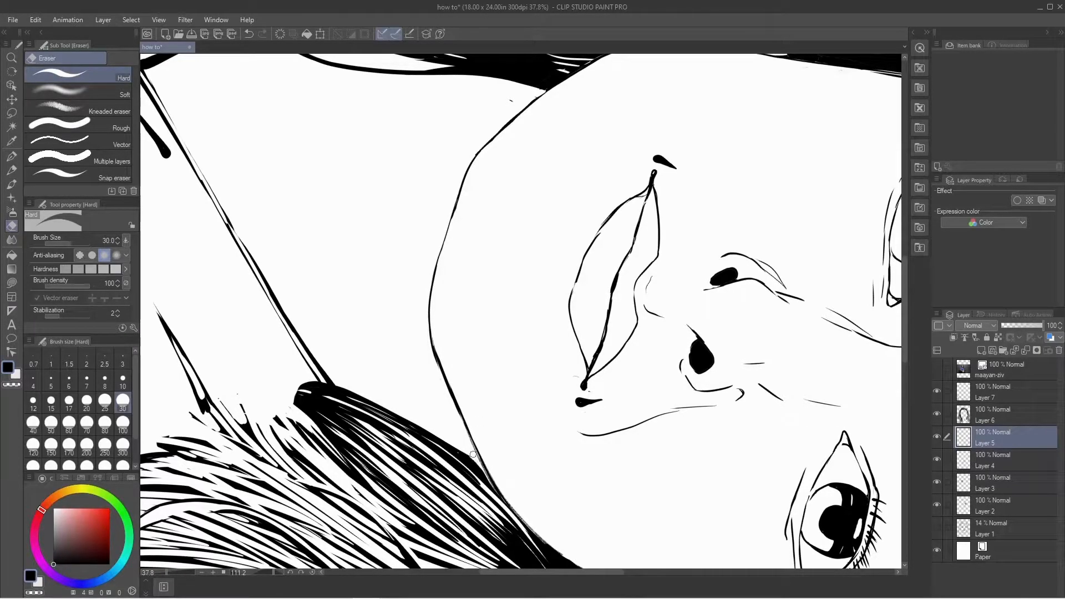
left_click_drag(418, 364, 401, 456)
mouse_move(460, 265)
left_mouse_down()
mouse_move(446, 296)
mouse_move(438, 279)
mouse_move(451, 244)
mouse_move(442, 321)
left_mouse_up()
- Redraw the chin contour with the G-pen, undoing strokes until one smooth line remains
key("p")
key("ctrl+z")
left_click_drag(459, 222, 439, 325)
key("ctrl+z")
key("ctrl+z")
left_click_drag(452, 242, 437, 306)
key("ctrl+z")
left_click_drag(452, 242, 437, 306)
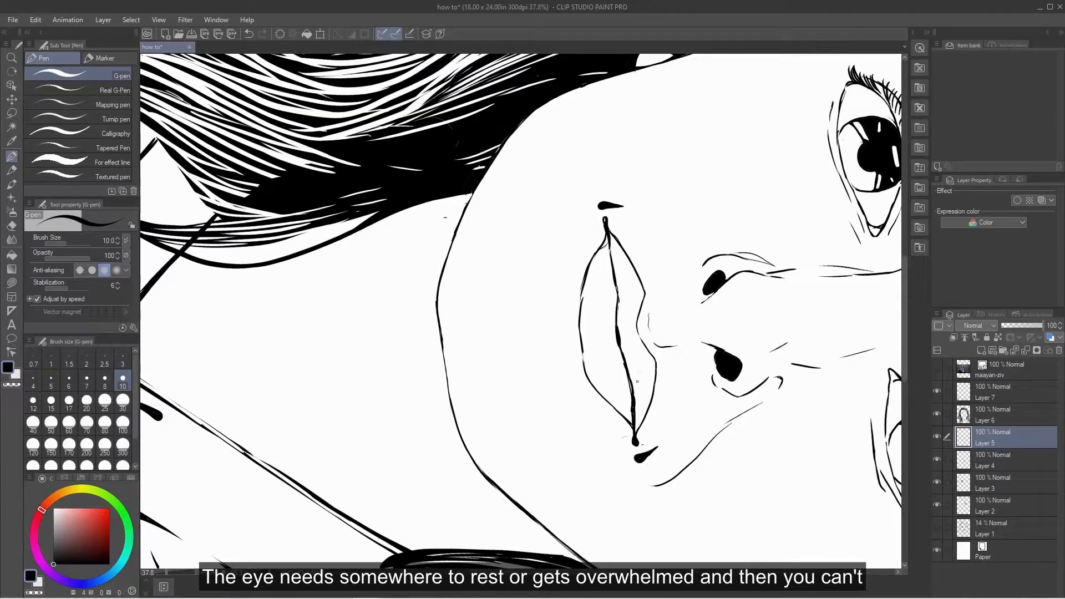
- Toggle Layers 5 and 4 to locate the earlobe marks, and erase them on Layer 4
left_click_drag(702, 342, 675, 213)
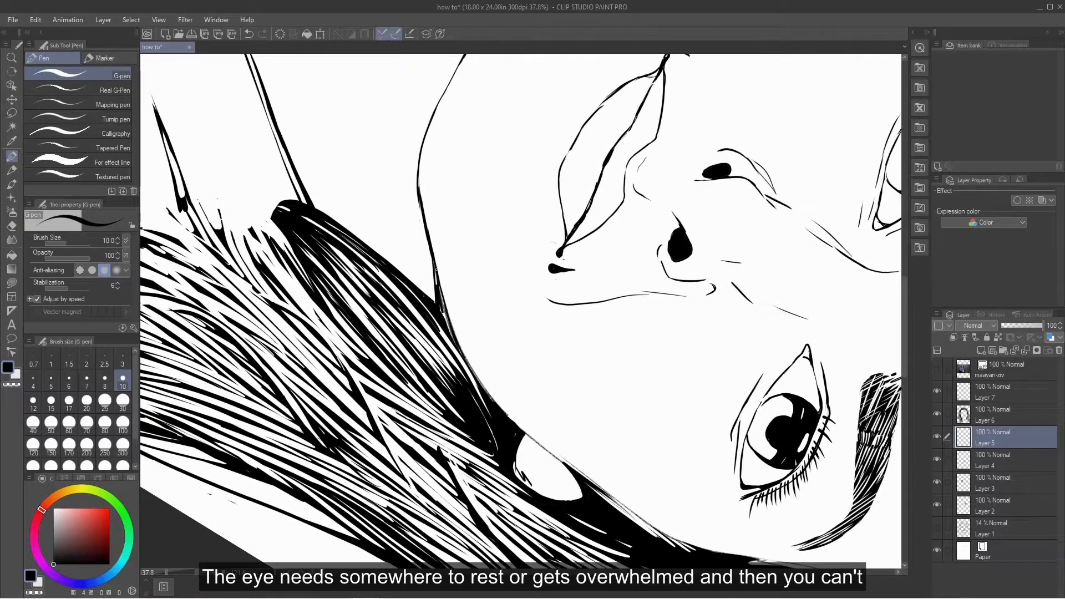
key("e")
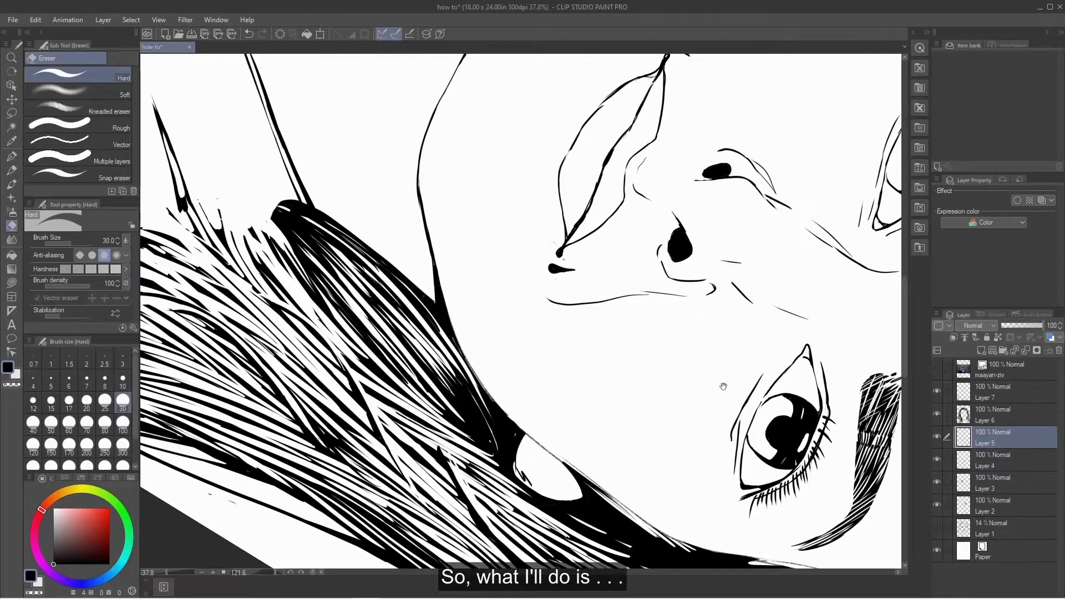
left_click_drag(722, 383, 659, 273)
left_click(937, 437)
left_click(937, 436)
left_click(936, 459)
left_click(937, 459)
left_click(993, 460)
left_click_drag(459, 340, 468, 374)
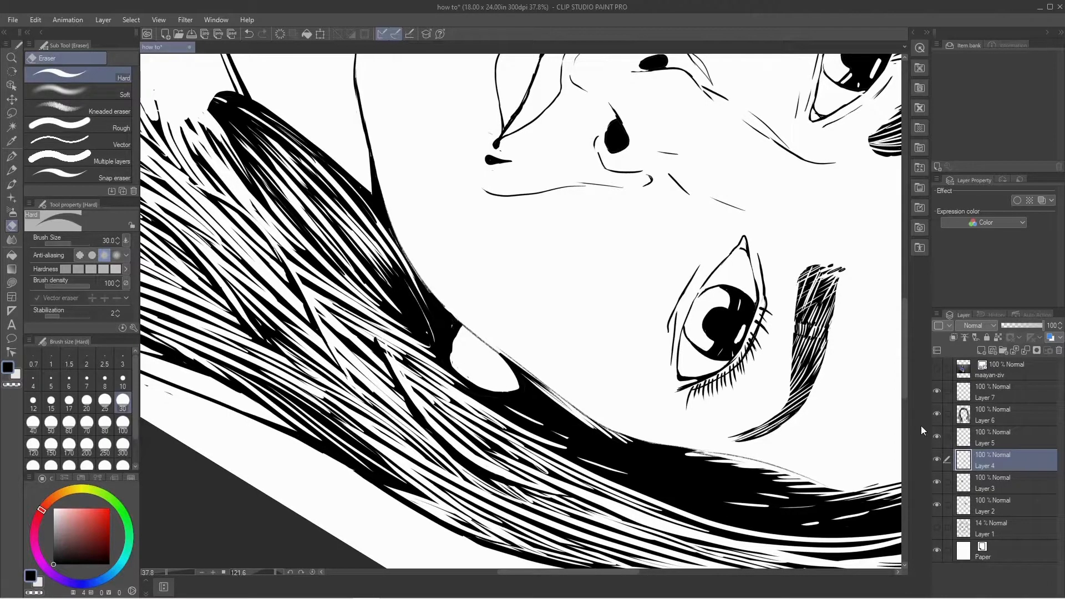
- Ink the jaw and cheek contour on Layer 5 from below the ear up past the earlobe
key("alt+bracketright")
key("p")
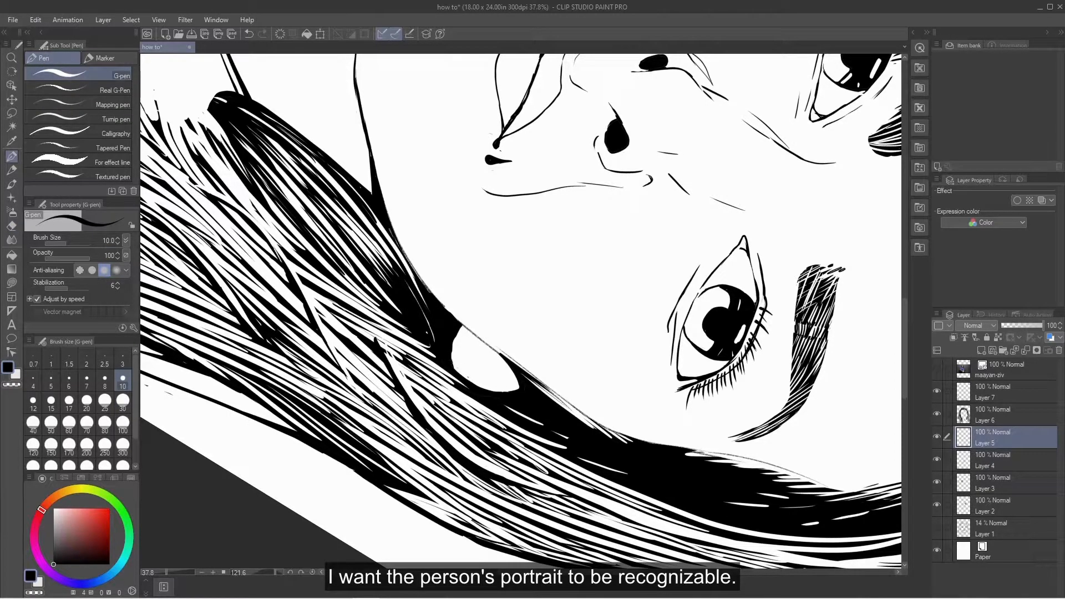
mouse_move(391, 230)
left_mouse_down()
mouse_move(487, 162)
mouse_move(470, 278)
mouse_move(479, 369)
left_mouse_up()
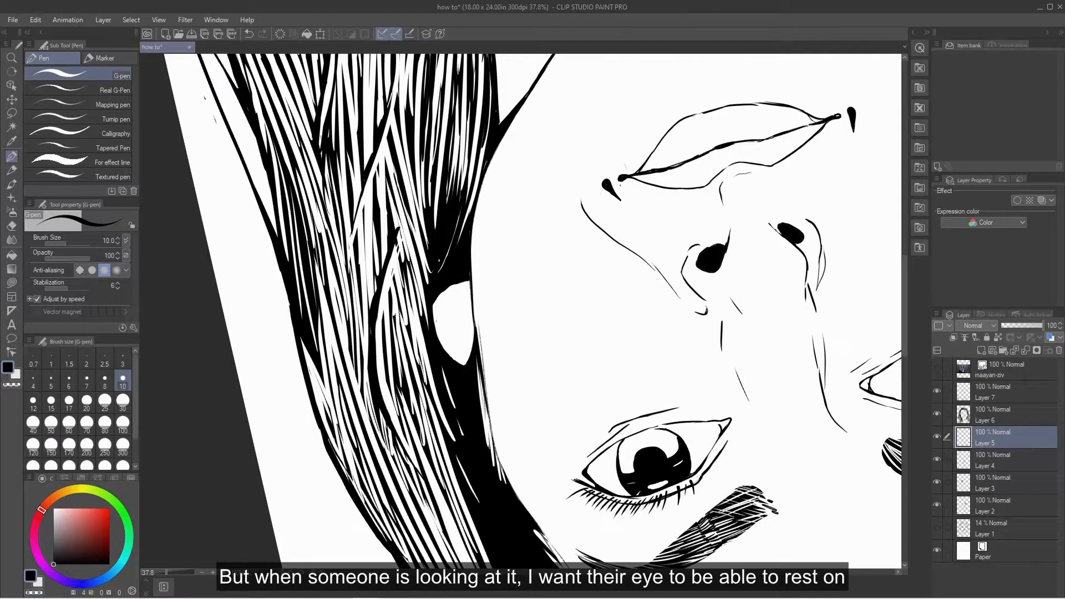
- Erase the extra contour lines along the temple and across the front of the earlobe
key("r")
mouse_move(488, 167)
left_mouse_down()
mouse_move(755, 333)
mouse_move(741, 391)
left_mouse_up()
key("e")
left_click_drag(422, 300, 425, 426)
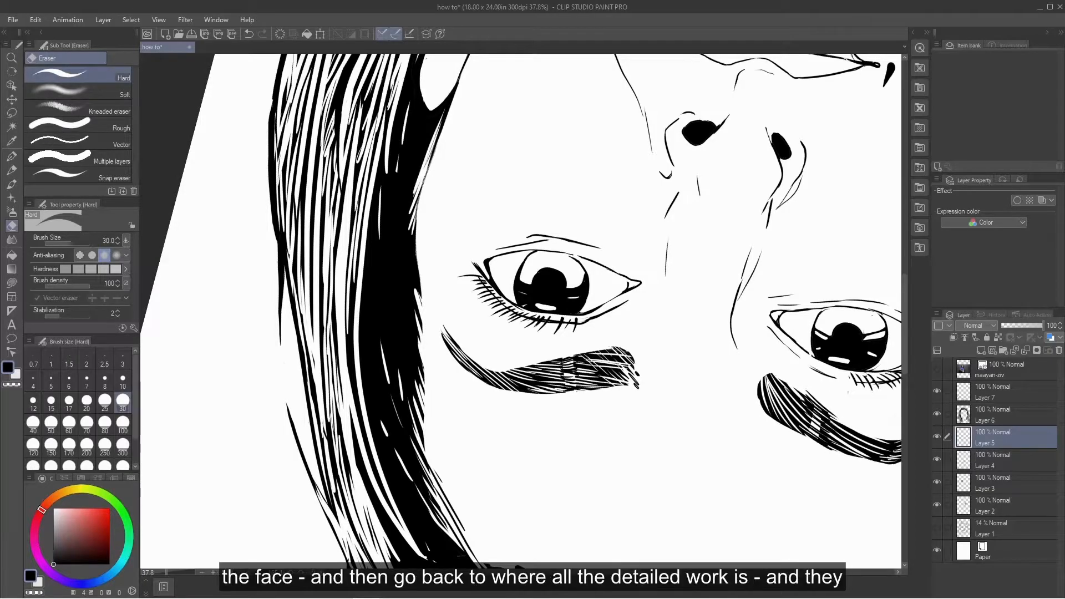
left_click_drag(470, 333, 512, 435)
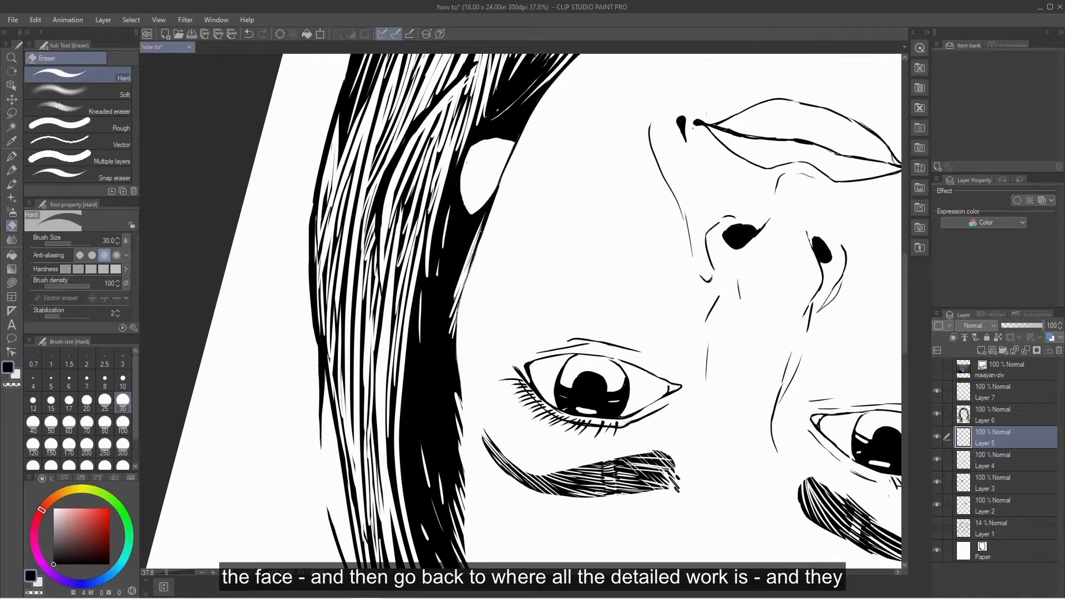
left_click_drag(517, 144, 499, 183)
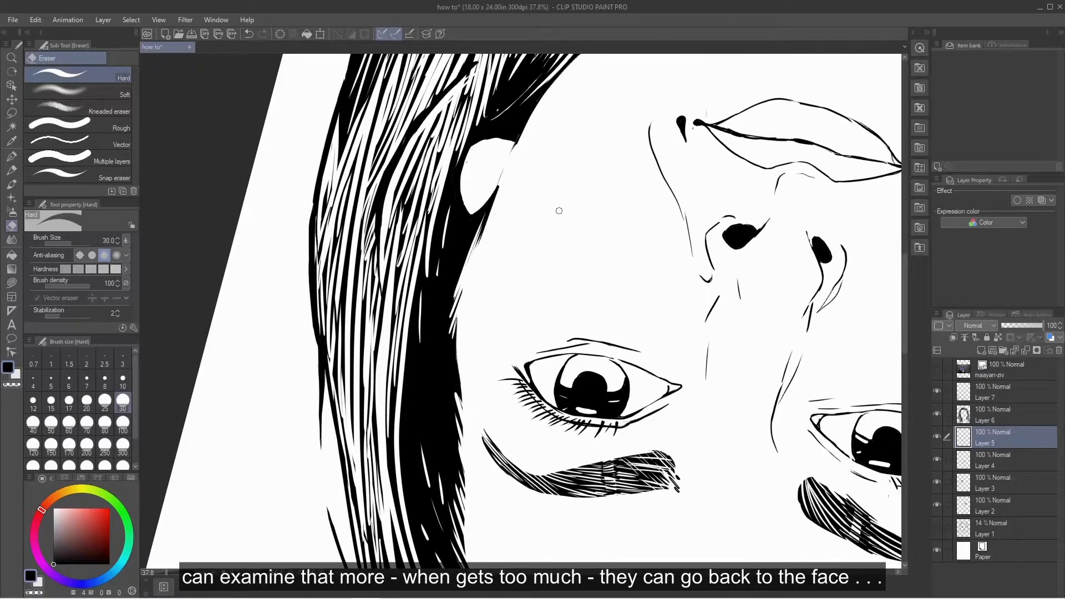
- Ink the opposite cheek contour beside the eye, closing the white gap against the dark hair
mouse_move(575, 352)
left_mouse_down()
mouse_move(663, 325)
mouse_move(661, 341)
mouse_move(660, 272)
mouse_move(613, 377)
mouse_move(559, 293)
mouse_move(560, 185)
left_mouse_up()
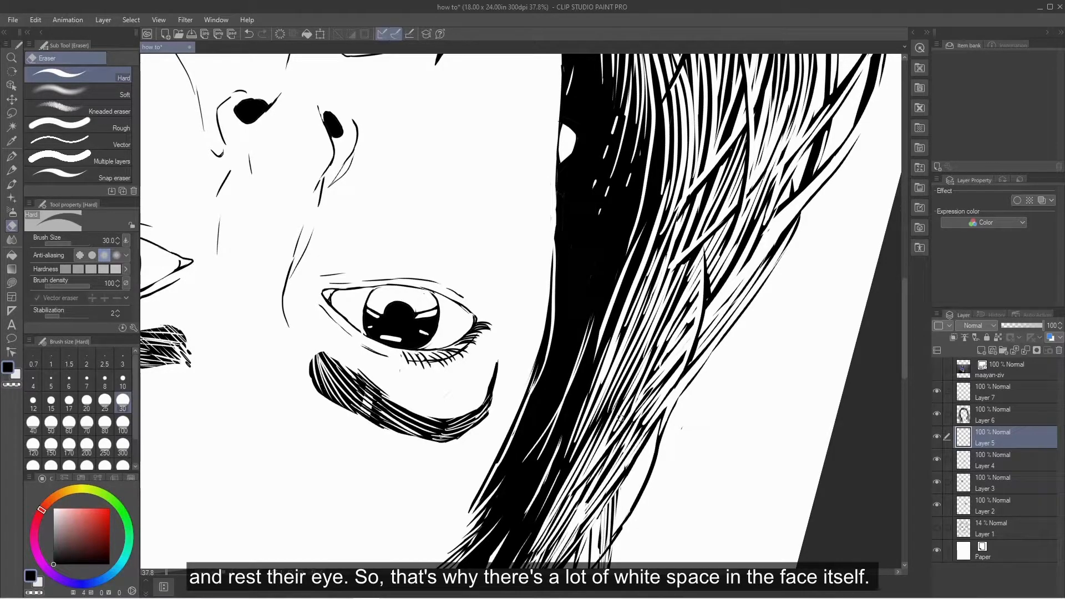
key("p")
left_click_drag(554, 243, 549, 359)
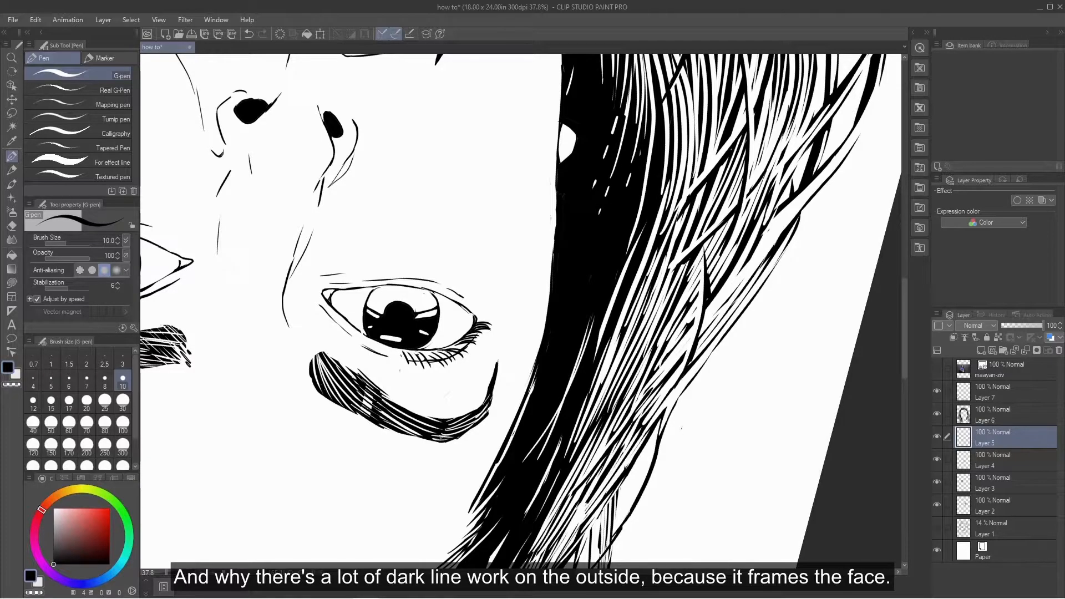
- Refine the cheek and jaw contour against the dark hair, and erase the excess ink where it meets the hair
key("ctrl+z")
mouse_move(556, 172)
left_mouse_down()
mouse_move(549, 499)
mouse_move(496, 482)
left_mouse_up()
left_click_drag(498, 286, 497, 308)
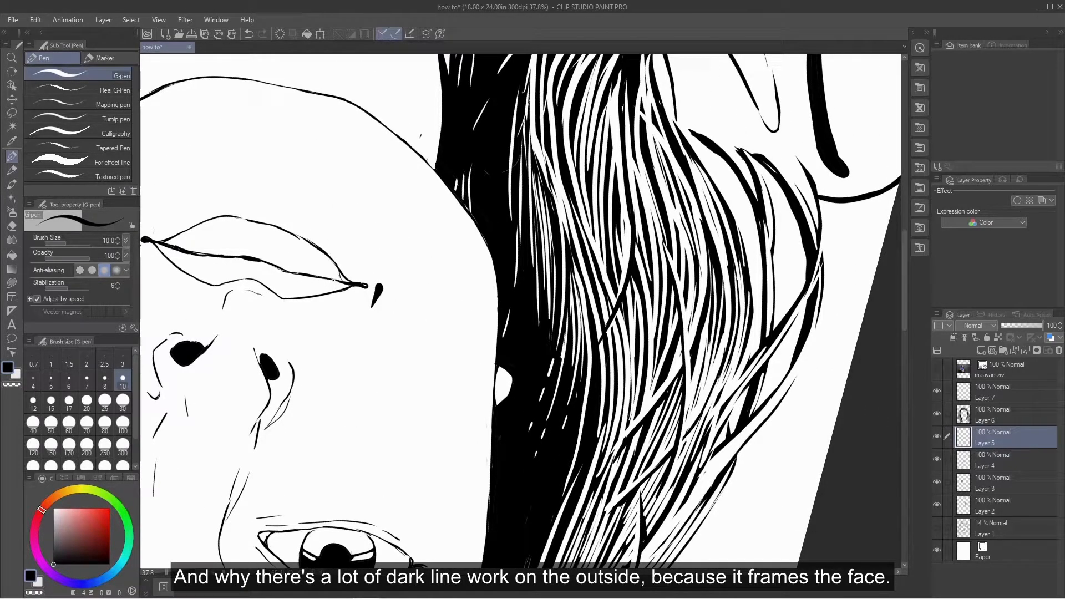
key("asciicircum")
key("asciicircum")
key("asciicircum")
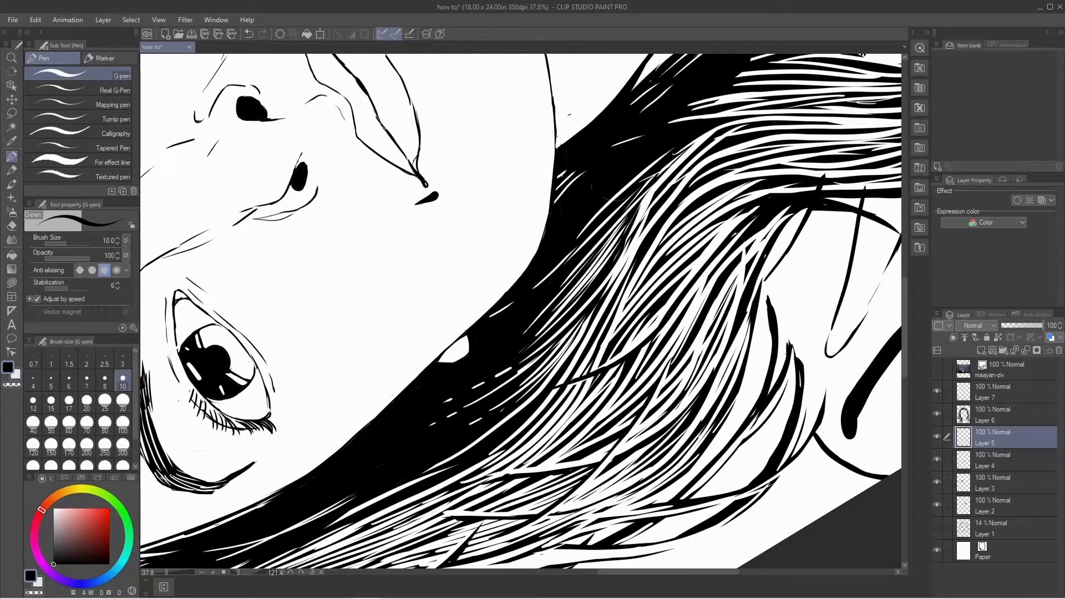
left_click_drag(574, 137, 488, 337)
left_click_drag(460, 259, 473, 345)
key("ctrl+z")
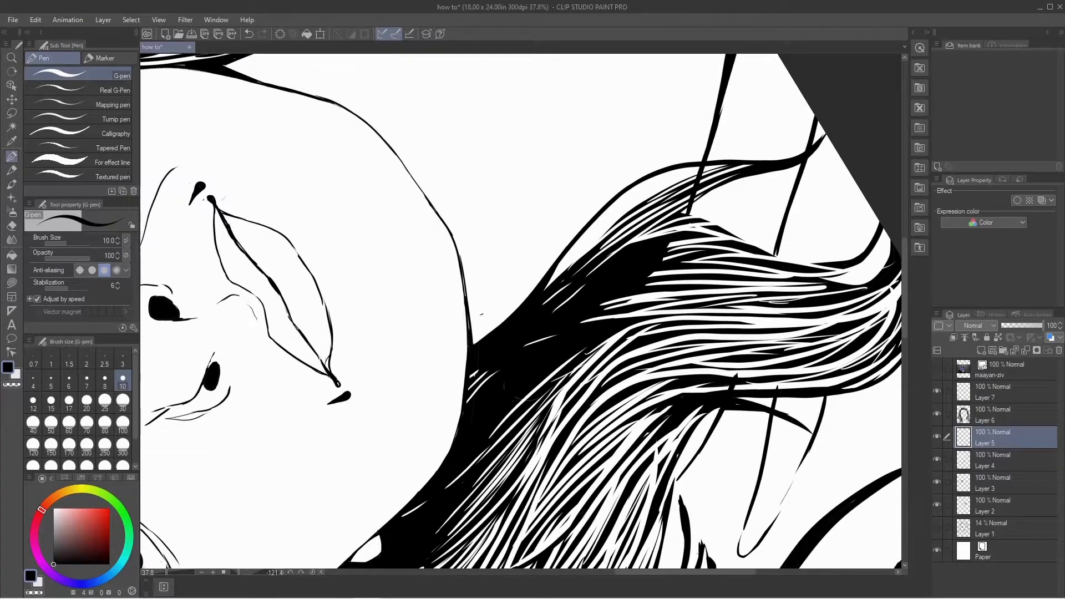
key("e")
left_click_drag(472, 337, 472, 321)
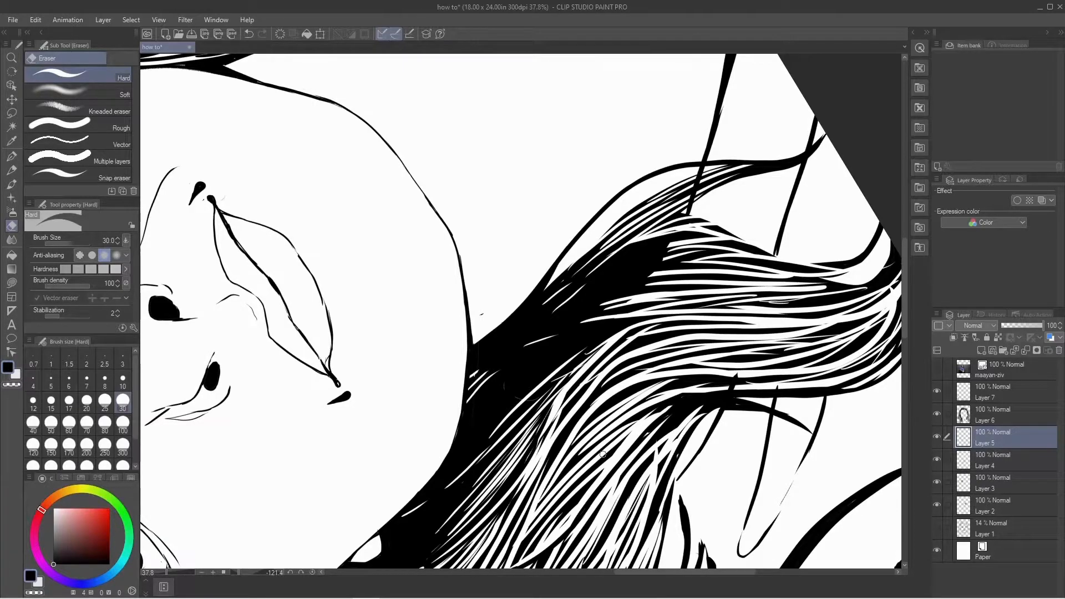
- Select Layer 3 and erase stray ink from the eyebrow's thick inner part
key("ctrl+space")
mouse_move(623, 206)
left_mouse_down()
mouse_move(721, 205)
mouse_move(538, 208)
mouse_move(566, 210)
left_mouse_up()
key("shift+space")
mouse_move(660, 219)
left_mouse_down()
mouse_move(687, 315)
mouse_move(531, 475)
left_mouse_up()
key("ctrl+space")
mouse_move(657, 351)
left_mouse_down()
mouse_move(651, 366)
mouse_move(665, 355)
left_mouse_up()
key("space")
mouse_move(679, 310)
left_mouse_down()
mouse_move(610, 392)
mouse_move(602, 377)
left_mouse_up()
left_click(993, 482)
key("ctrl+space")
left_click_drag(563, 305, 654, 302)
key("space")
left_click_drag(488, 139, 582, 358)
key("shift+space")
left_click_drag(654, 297, 482, 183)
mouse_move(465, 218)
left_mouse_down()
mouse_move(443, 250)
mouse_move(434, 319)
mouse_move(450, 304)
mouse_move(436, 395)
left_mouse_up()
mouse_move(505, 212)
left_mouse_down()
mouse_move(465, 299)
mouse_move(447, 388)
mouse_move(469, 314)
mouse_move(453, 340)
mouse_move(433, 333)
mouse_move(441, 343)
mouse_move(476, 308)
left_mouse_up()
- Ink short hair strokes into the eyebrow with the G-pen
key("p")
mouse_move(484, 354)
left_mouse_down()
mouse_move(490, 321)
mouse_move(465, 317)
left_mouse_up()
left_click_drag(443, 357, 460, 318)
left_click_drag(461, 327, 472, 290)
mouse_move(446, 357)
left_mouse_down()
mouse_move(437, 395)
mouse_move(433, 361)
mouse_move(447, 357)
left_mouse_up()
key("p")
- Erase thin gaps between the eyebrow's hairs and trim its inner end and lower edge
key("e")
mouse_move(488, 285)
left_mouse_down()
mouse_move(472, 358)
mouse_move(477, 333)
left_mouse_up()
left_click_drag(478, 332, 470, 373)
left_click_drag(472, 287, 436, 378)
left_click_drag(438, 330, 432, 401)
left_click_drag(446, 353, 446, 394)
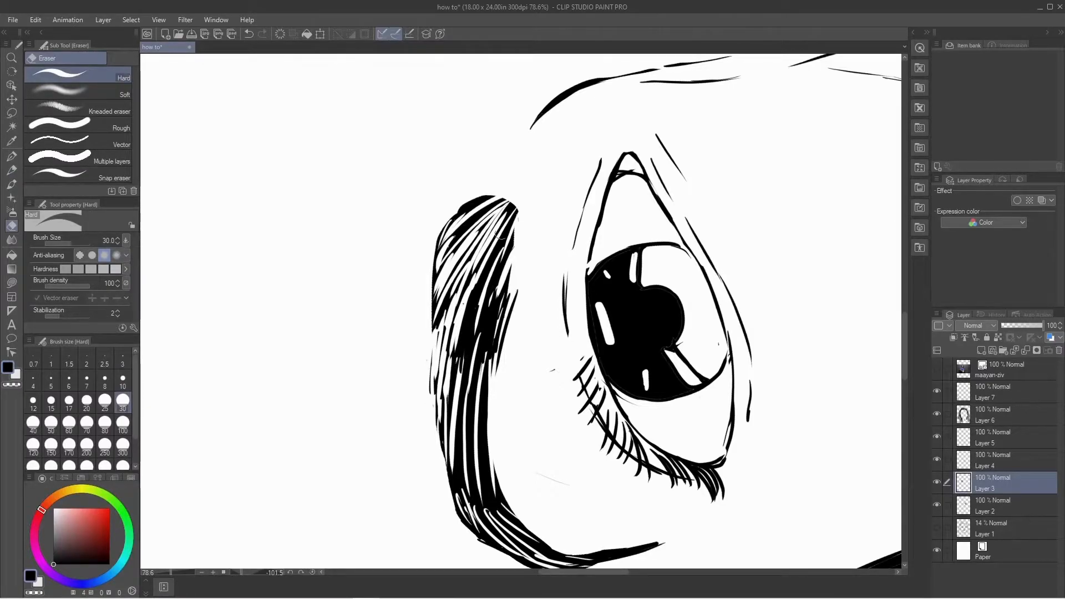
left_click_drag(495, 195, 456, 228)
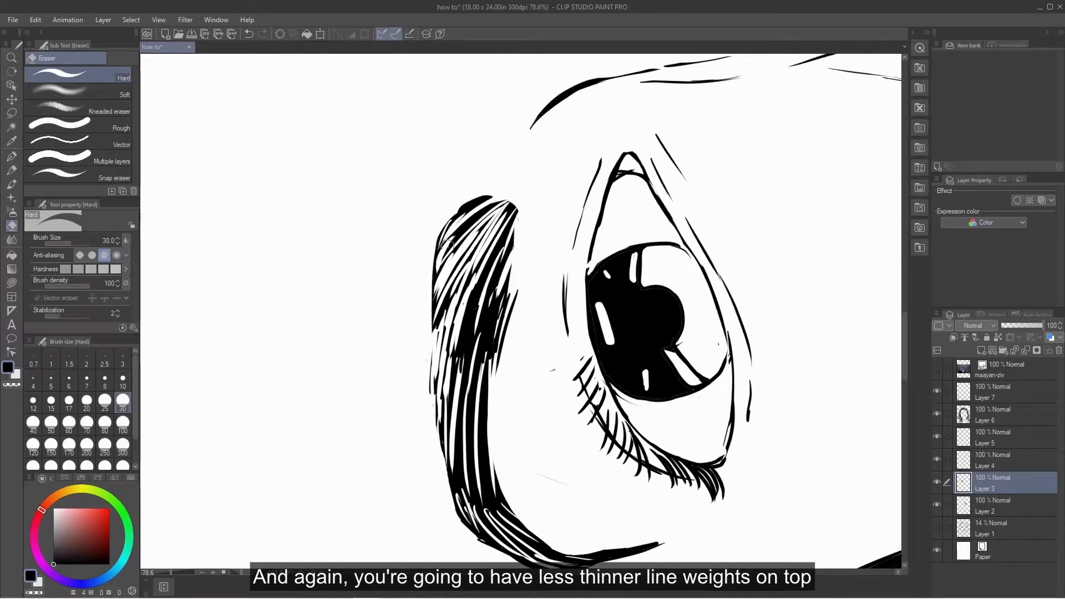
mouse_move(515, 204)
left_mouse_down()
mouse_move(497, 239)
mouse_move(516, 220)
mouse_move(489, 389)
left_mouse_up()
left_click_drag(514, 272, 503, 309)
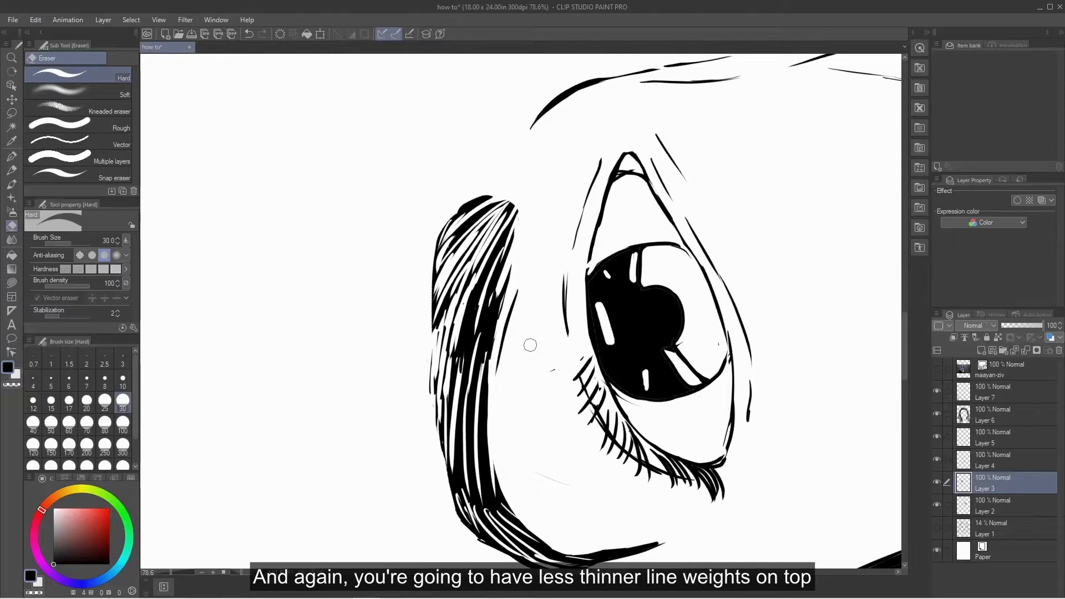
- Carve fine white gaps through the dark middle of the eyebrow to separate the strands
mouse_move(632, 384)
left_mouse_down()
mouse_move(613, 362)
mouse_move(592, 256)
left_mouse_up()
left_click_drag(745, 272, 746, 341)
mouse_move(421, 316)
left_mouse_down()
mouse_move(435, 260)
mouse_move(423, 228)
left_mouse_up()
left_click_drag(410, 271, 419, 213)
left_click_drag(405, 338, 451, 236)
left_click_drag(442, 249, 489, 142)
left_click_drag(474, 190, 492, 160)
left_click_drag(481, 182, 501, 156)
mouse_move(440, 330)
left_mouse_down()
mouse_move(459, 266)
mouse_move(439, 300)
left_mouse_up()
- Thin the eyebrow's arch and tail by erasing narrow gaps along the hairs
left_click_drag(747, 268, 723, 423)
mouse_move(404, 272)
left_mouse_down()
mouse_move(398, 330)
mouse_move(415, 396)
mouse_move(424, 311)
left_mouse_up()
left_click_drag(410, 351, 414, 305)
mouse_move(408, 323)
left_mouse_down()
mouse_move(413, 285)
mouse_move(434, 265)
left_mouse_up()
left_click_drag(415, 274, 435, 246)
mouse_move(440, 287)
left_mouse_down()
mouse_move(447, 274)
mouse_move(426, 355)
mouse_move(443, 415)
mouse_move(467, 433)
left_mouse_up()
mouse_move(437, 393)
left_mouse_down()
mouse_move(466, 424)
mouse_move(607, 437)
left_mouse_up()
- Ink fine tapered ends onto the eyebrow's hair strands with the G-pen
key("p")
mouse_move(384, 215)
left_mouse_down()
mouse_move(383, 250)
mouse_move(416, 348)
left_mouse_up()
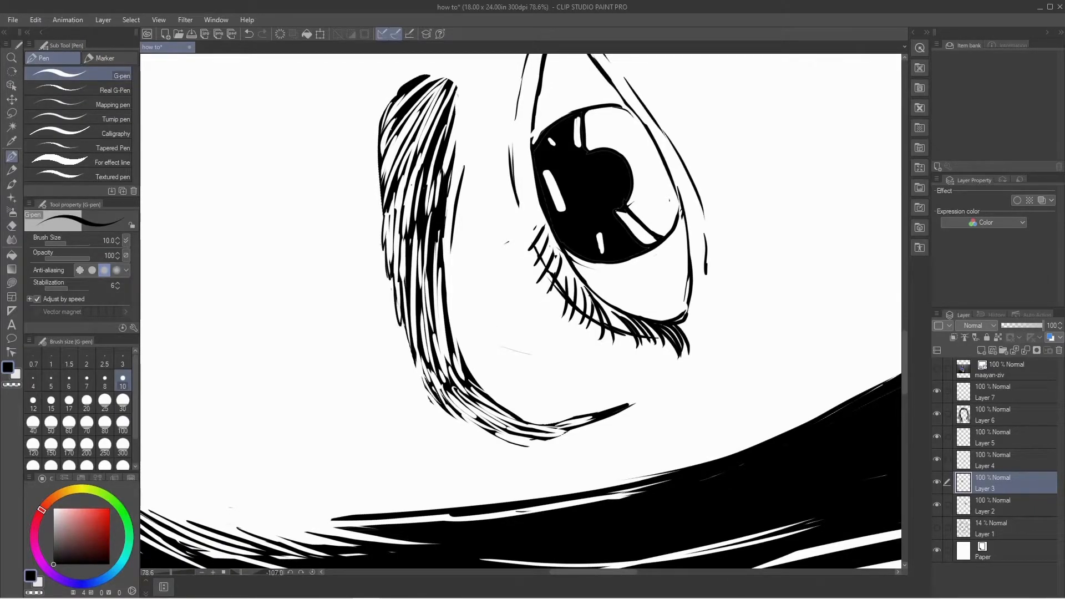
left_click_drag(450, 183, 422, 361)
left_click_drag(429, 283, 427, 327)
mouse_move(430, 253)
left_mouse_down()
mouse_move(425, 274)
mouse_move(426, 248)
left_mouse_up()
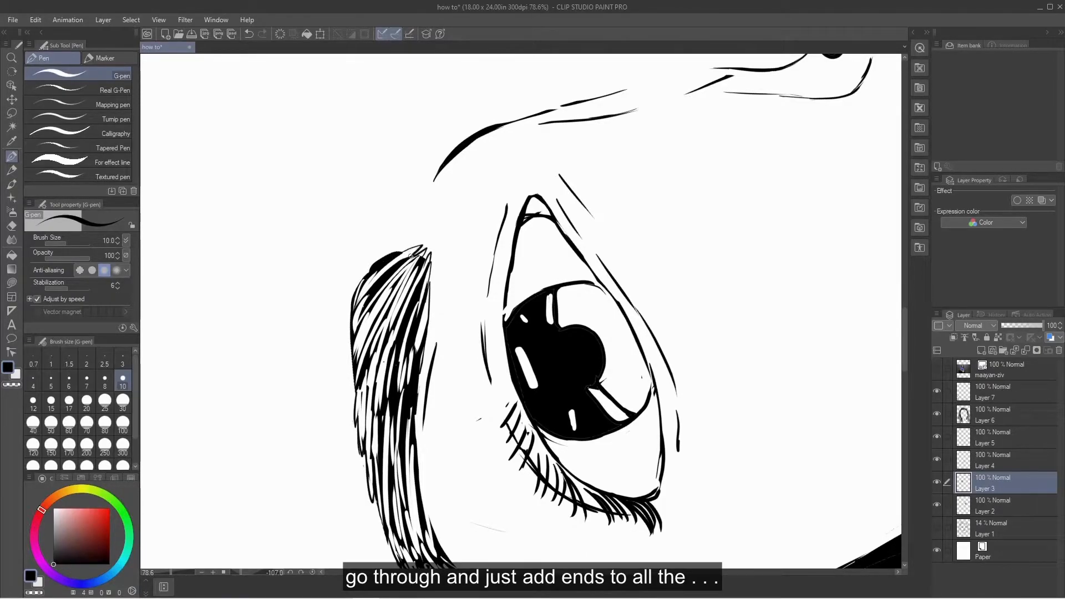
mouse_move(403, 254)
left_mouse_down()
mouse_move(399, 355)
mouse_move(401, 342)
left_mouse_up()
mouse_move(799, 382)
left_mouse_down()
mouse_move(627, 220)
mouse_move(656, 404)
left_mouse_up()
left_click_drag(446, 263, 451, 220)
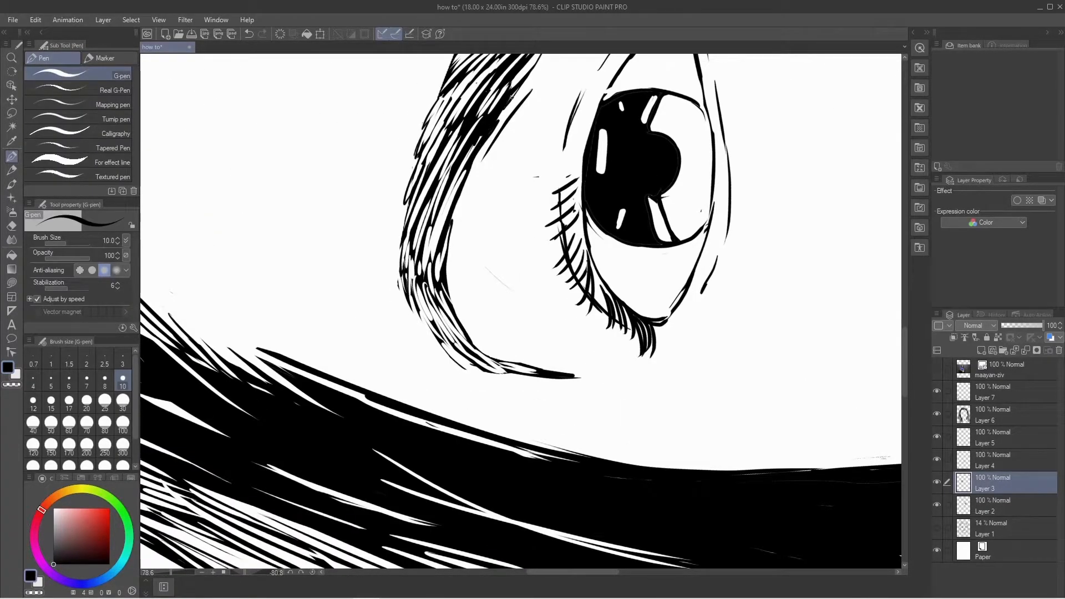
left_click_drag(506, 105, 514, 93)
mouse_move(725, 203)
left_mouse_down()
mouse_move(691, 209)
mouse_move(510, 330)
left_mouse_up()
left_click_drag(610, 332, 613, 305)
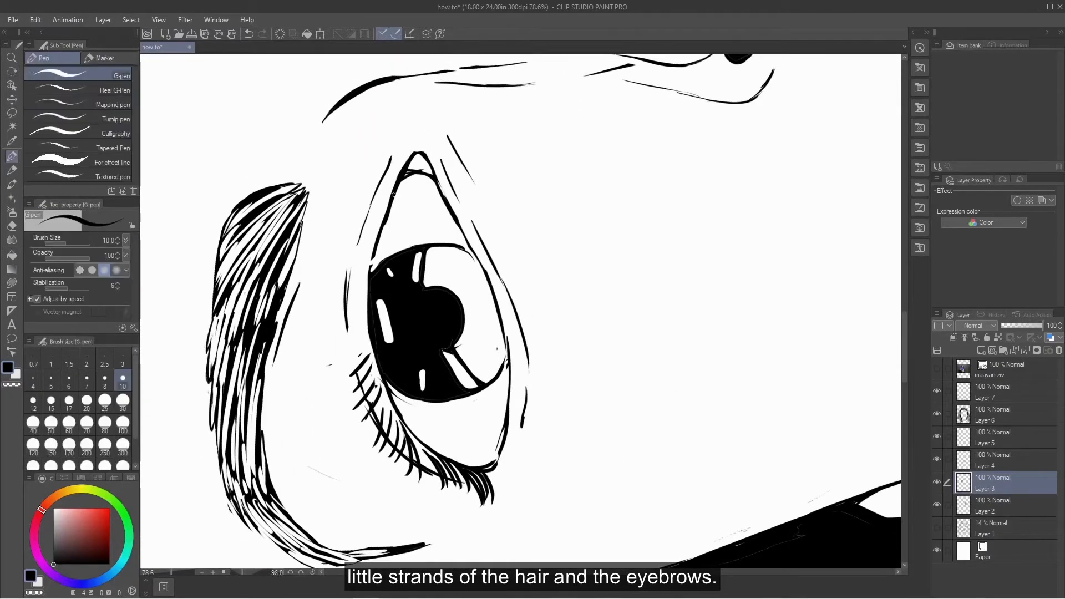
- Thicken the tear duct outline, and erase the upper lid line and its crease down to thinner lines
left_click_drag(424, 172, 429, 173)
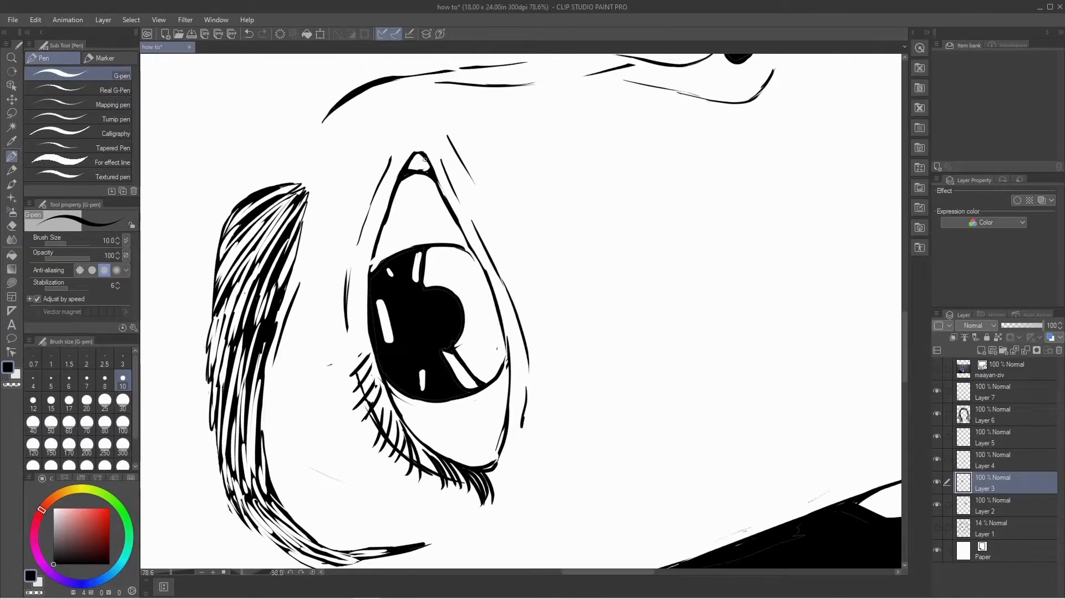
key("e")
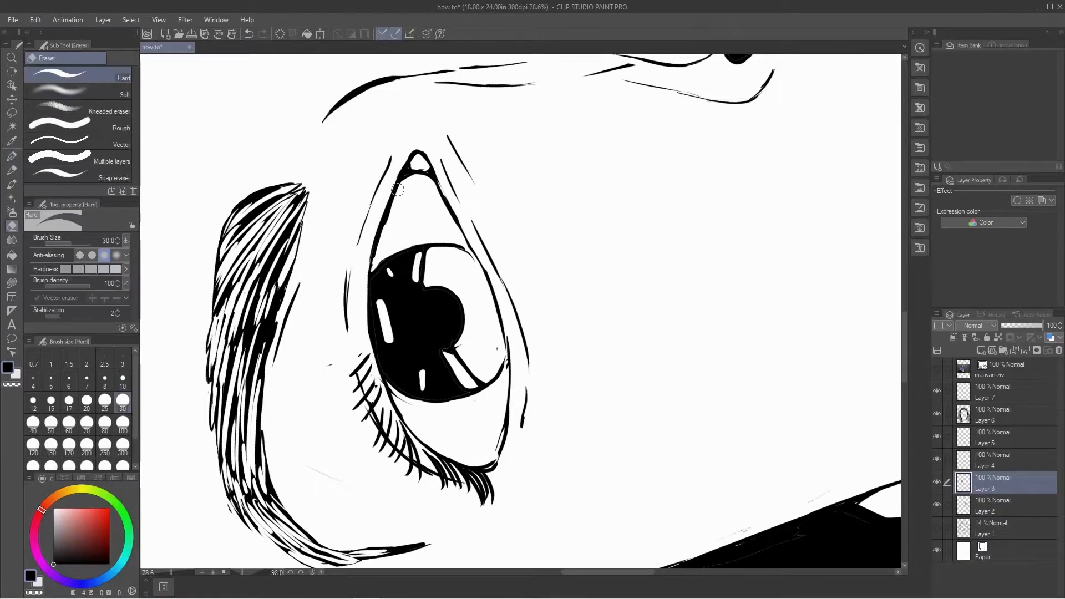
left_click_drag(351, 279, 352, 332)
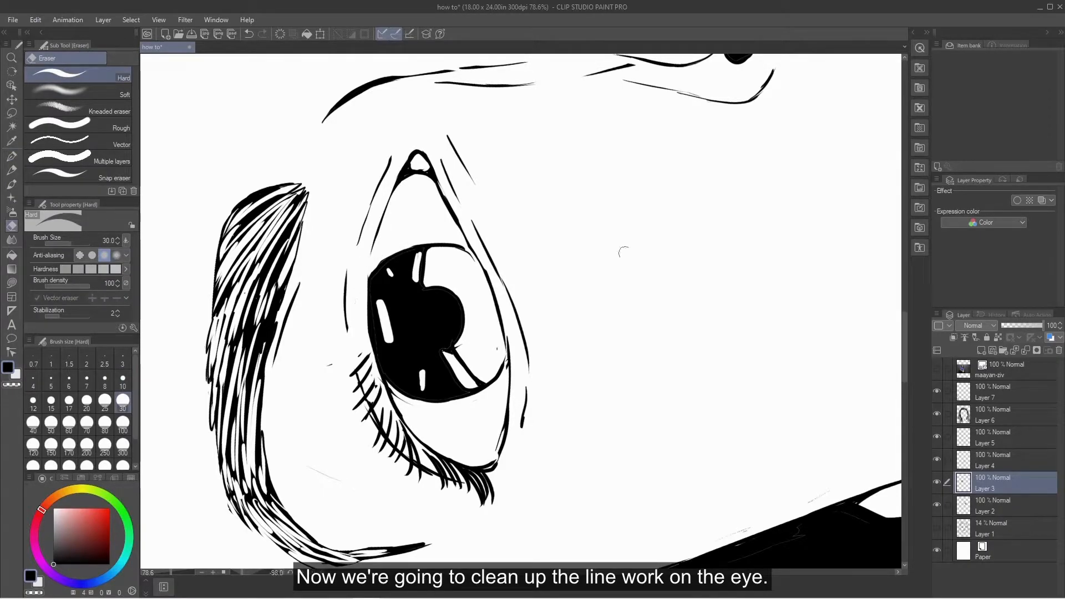
left_click_drag(751, 235, 739, 416)
left_click_drag(556, 154, 548, 173)
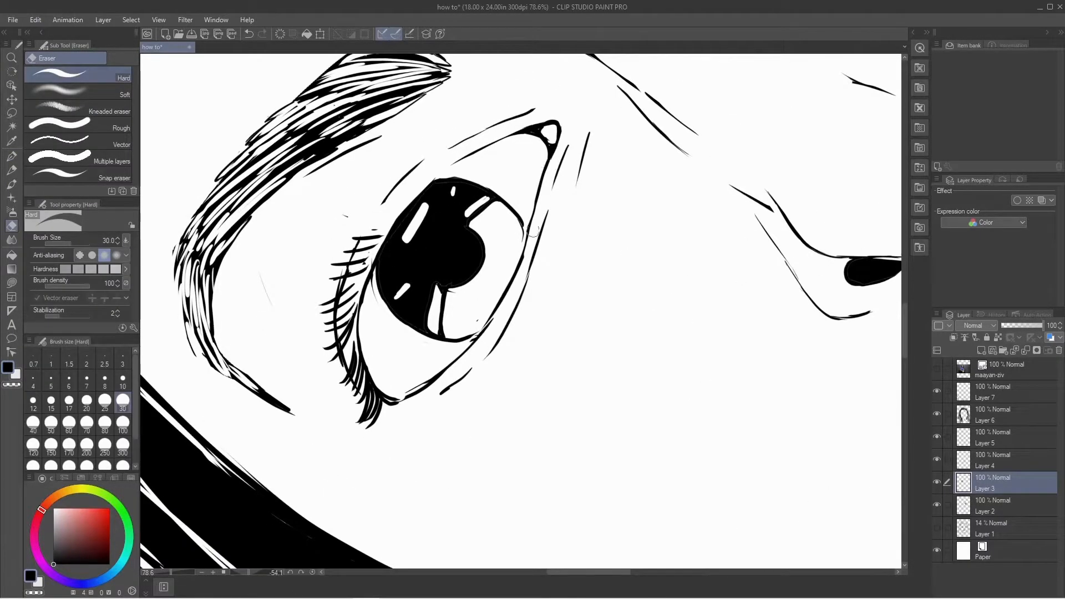
key("r")
mouse_move(465, 362)
left_mouse_down()
mouse_move(491, 505)
mouse_move(527, 506)
left_mouse_up()
- Touch up the lower-lid crease and erase the excess ink along the upper lid near the lashes
key("p")
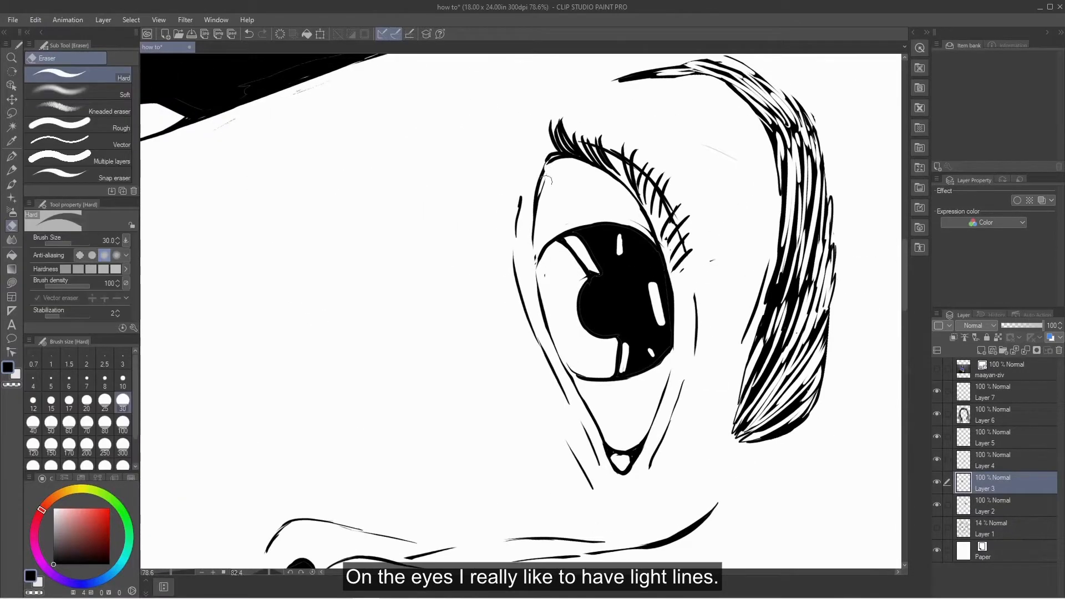
mouse_move(524, 195)
left_mouse_down()
mouse_move(515, 262)
mouse_move(530, 327)
mouse_move(519, 224)
left_mouse_up()
key("e")
left_click_drag(668, 390, 468, 448)
left_click_drag(485, 330, 510, 320)
left_click_drag(432, 276, 461, 306)
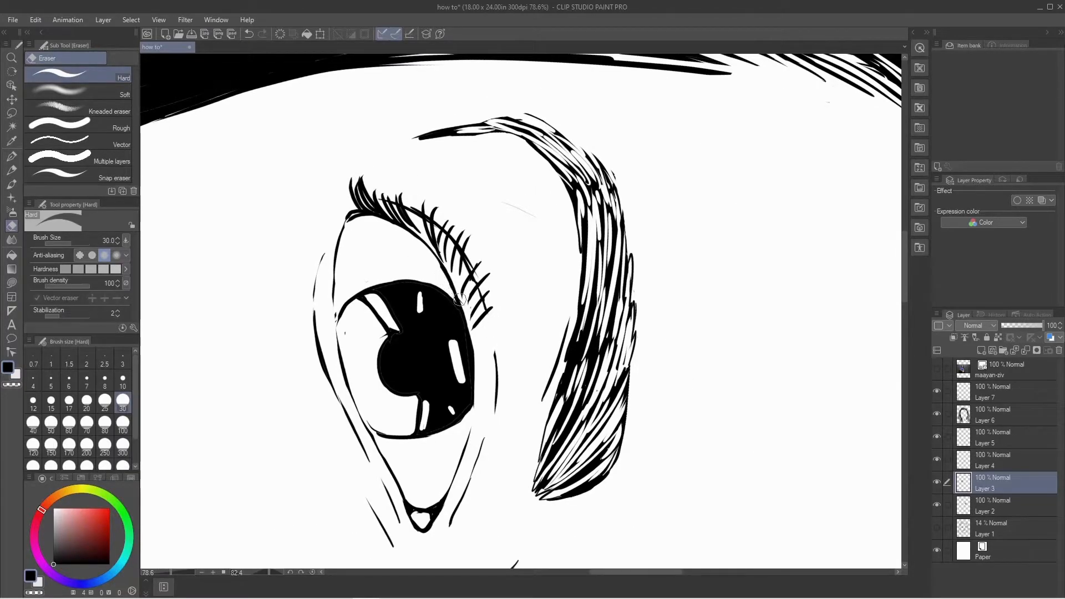
left_click_drag(437, 265, 465, 311)
mouse_move(341, 329)
left_mouse_down()
mouse_move(353, 304)
mouse_move(342, 332)
left_mouse_up()
mouse_move(436, 214)
left_mouse_down()
mouse_move(393, 324)
mouse_move(425, 395)
left_mouse_up()
left_click_drag(564, 376, 509, 268)
- Redraw the eyelid contours around the eye with light G-pen lines
key("p")
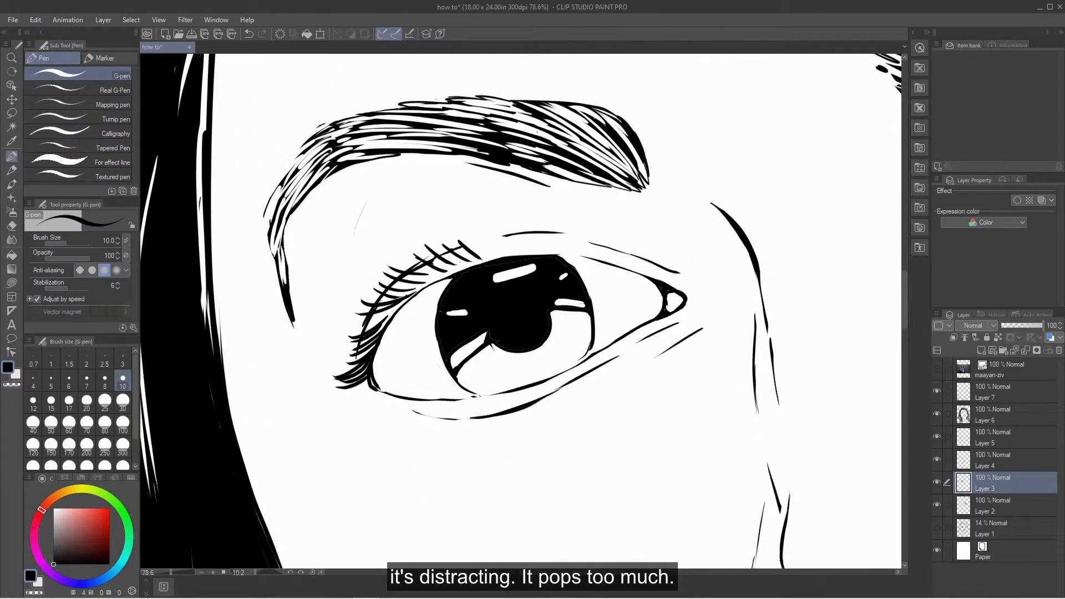
left_click_drag(437, 338, 451, 159)
mouse_move(496, 120)
left_mouse_down()
mouse_move(360, 244)
mouse_move(477, 375)
mouse_move(448, 394)
mouse_move(450, 425)
left_mouse_up()
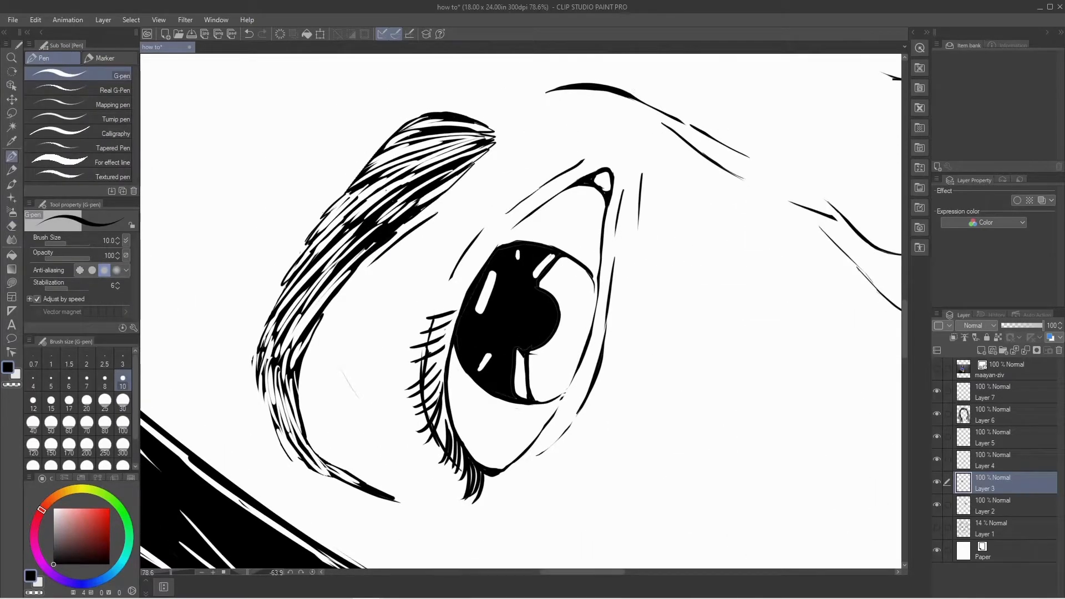
left_click_drag(687, 388, 594, 461)
left_click_drag(732, 483, 610, 394)
left_click_drag(621, 396, 600, 398)
left_click_drag(792, 362, 783, 360)
left_click(308, 572)
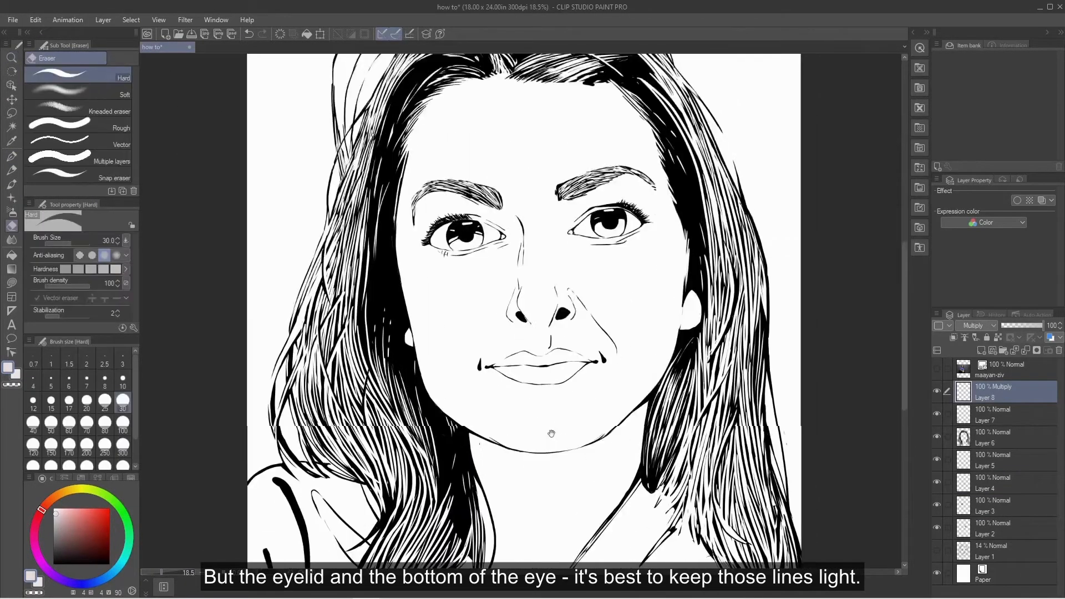
- Try shading the inner eye corner in light grey with the Real pencil on the Multiply layer
left_click_drag(499, 310, 466, 276)
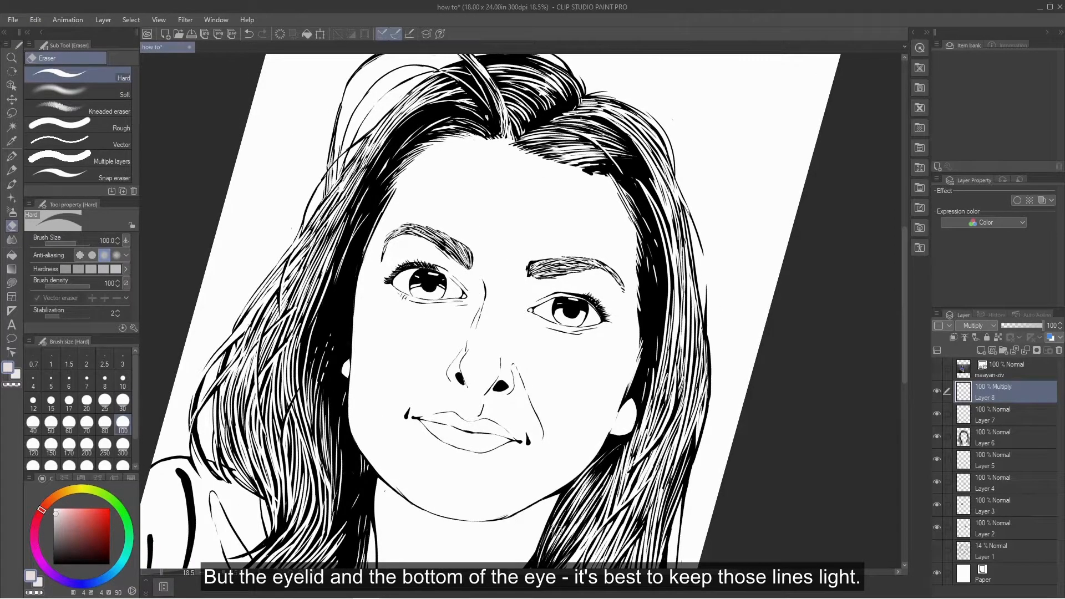
left_click(55, 520)
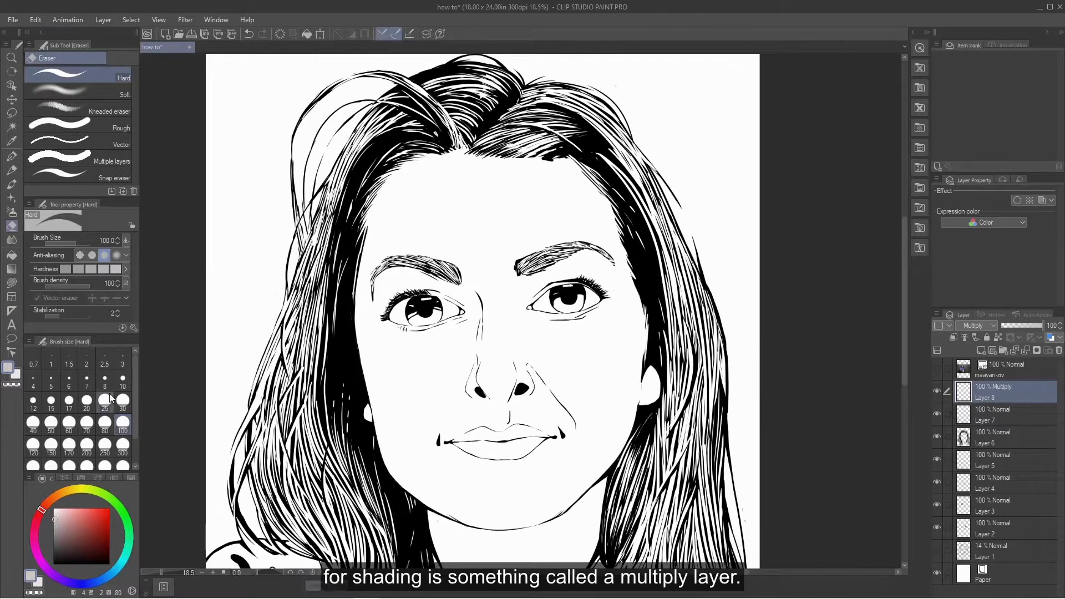
key("p")
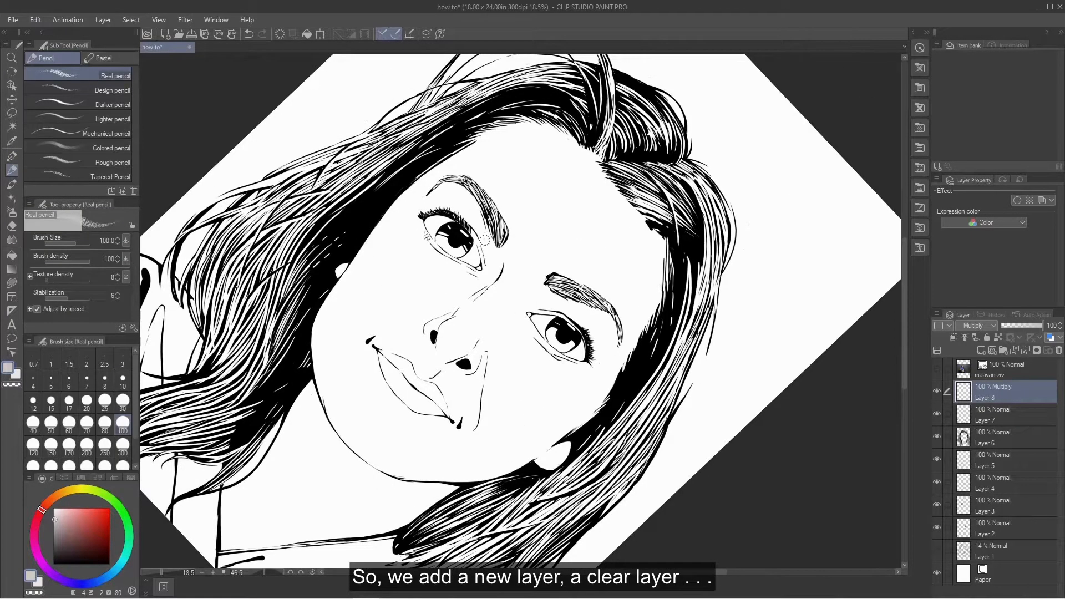
left_click_drag(485, 240, 491, 280)
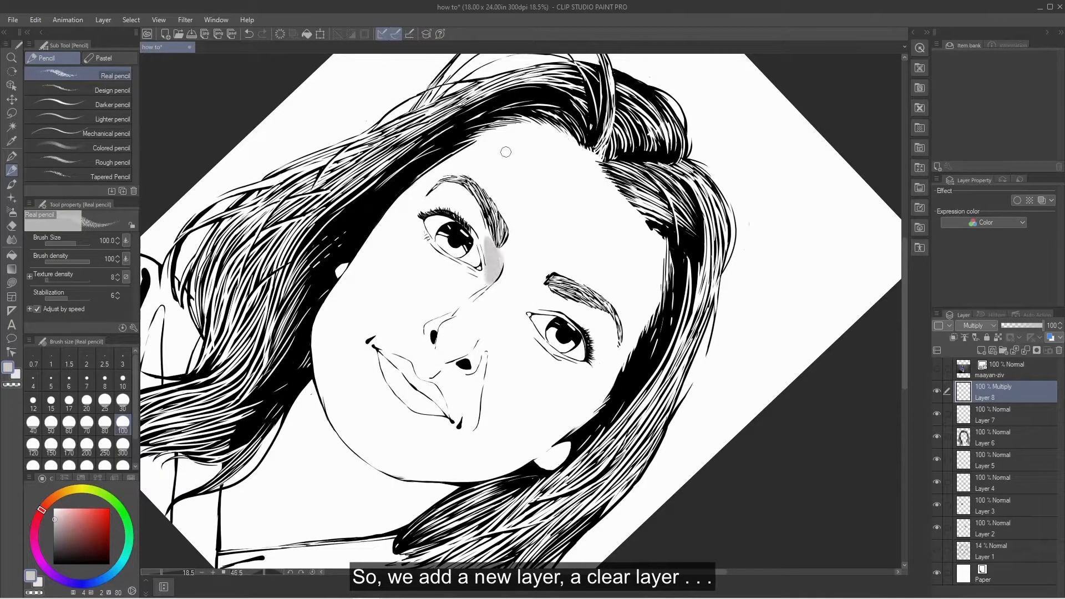
key("ctrl+z")
key("ctrl+z")
key("ctrl+z")
- Shade the inner corners and undersides of the eyes with a size 100 G-pen in very light grey on Layer 8
key("p")
left_click(123, 425)
mouse_move(486, 242)
left_mouse_down()
mouse_move(498, 266)
mouse_move(491, 237)
left_mouse_up()
key("ctrl+z")
key("r")
left_click_drag(573, 379, 604, 315)
mouse_move(520, 281)
left_mouse_down()
mouse_move(511, 313)
mouse_move(551, 269)
left_mouse_up()
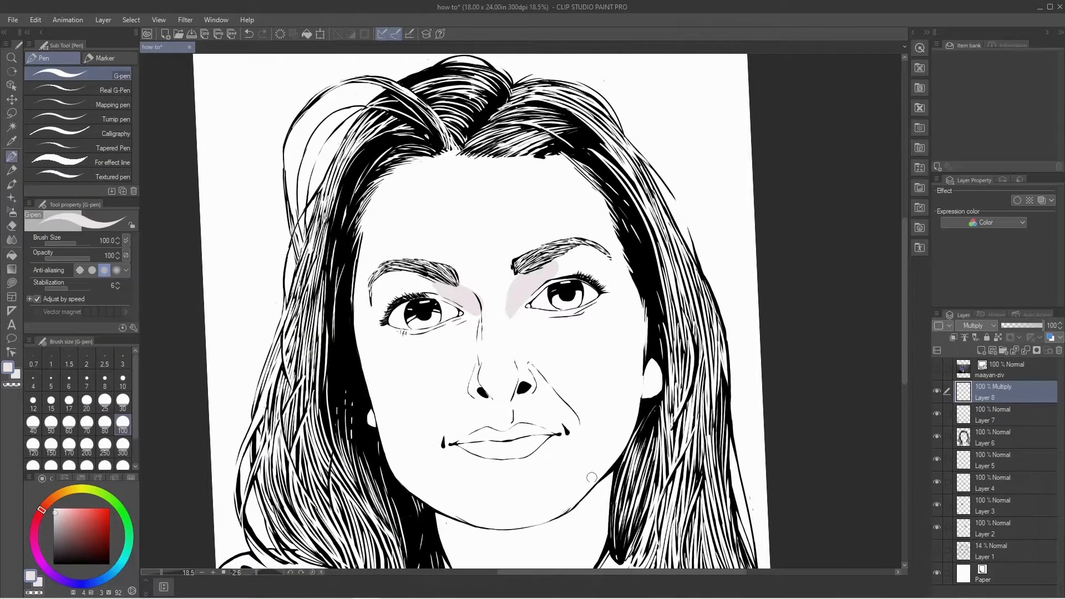
left_click_drag(545, 314, 605, 298)
mouse_move(390, 327)
left_mouse_down()
mouse_move(435, 327)
mouse_move(437, 338)
mouse_move(470, 334)
left_mouse_up()
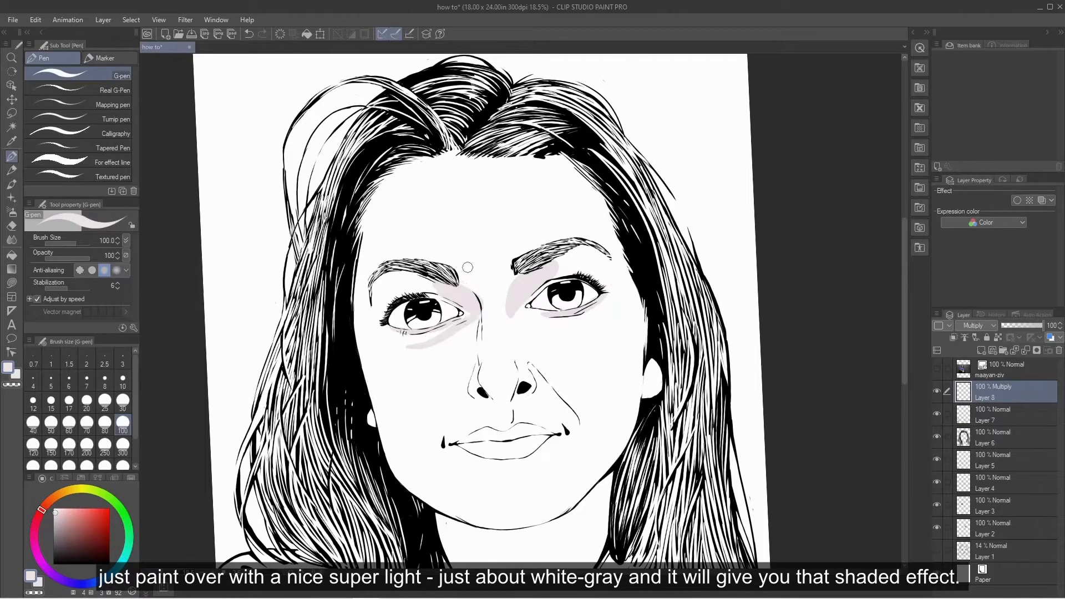
- Shade the side of the nose and the underside of its tip in light grey
key("e")
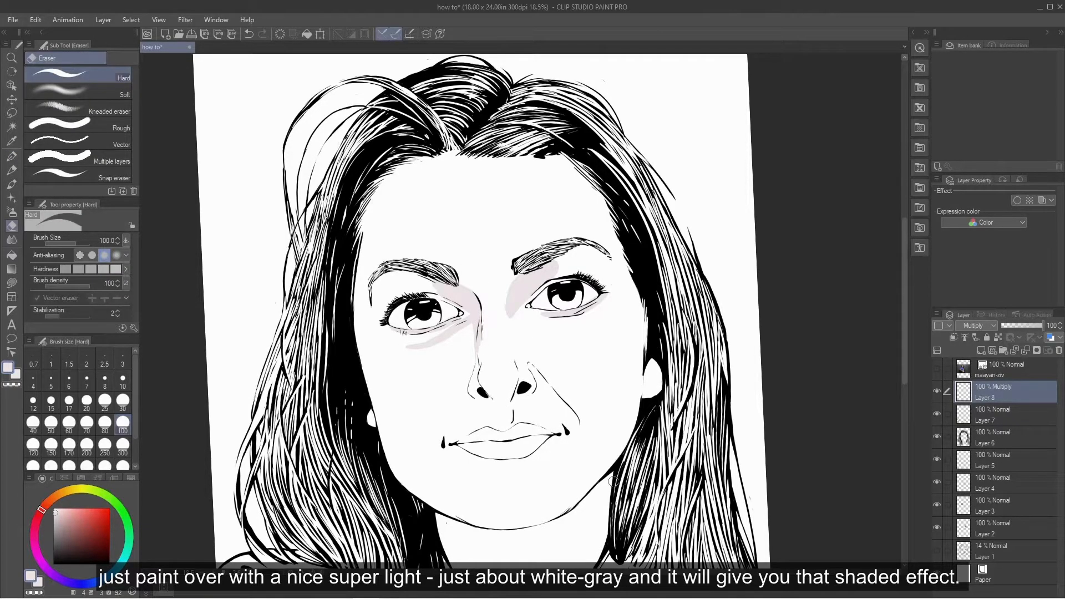
key("p")
mouse_move(485, 381)
left_mouse_down()
mouse_move(511, 389)
mouse_move(499, 408)
mouse_move(474, 398)
mouse_move(487, 400)
left_mouse_up()
left_click_drag(522, 379, 514, 402)
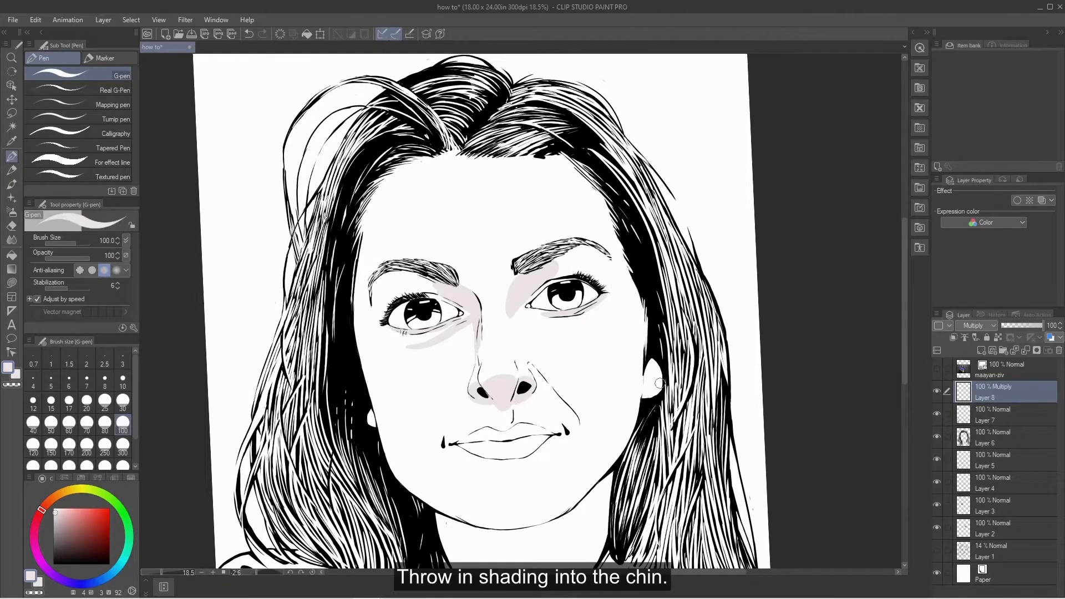
mouse_move(464, 313)
left_mouse_down()
mouse_move(468, 299)
mouse_move(473, 388)
left_mouse_up()
- Shade the chin just below the lower lip and fill the neck beneath the jaw in light grey
key("r")
mouse_move(474, 400)
left_mouse_down()
mouse_move(468, 426)
mouse_move(487, 438)
mouse_move(476, 444)
left_mouse_up()
mouse_move(465, 266)
left_mouse_down()
mouse_move(477, 222)
mouse_move(474, 256)
left_mouse_up()
key("r")
left_click_drag(655, 164, 646, 227)
key("space")
mouse_move(413, 348)
left_mouse_down()
mouse_move(460, 408)
mouse_move(532, 389)
left_mouse_up()
mouse_move(566, 268)
left_mouse_down()
mouse_move(524, 334)
mouse_move(560, 296)
mouse_move(552, 341)
mouse_move(499, 378)
mouse_move(532, 313)
mouse_move(474, 331)
left_mouse_up()
key("r")
mouse_move(397, 317)
left_mouse_down()
mouse_move(475, 196)
mouse_move(492, 286)
mouse_move(455, 211)
mouse_move(426, 325)
mouse_move(470, 293)
mouse_move(406, 277)
mouse_move(439, 337)
left_mouse_up()
key("r")
mouse_move(546, 438)
left_mouse_down()
mouse_move(604, 419)
mouse_move(670, 348)
left_mouse_up()
left_click_drag(444, 255, 492, 255)
key("r")
left_click_drag(493, 255, 462, 337)
mouse_move(459, 374)
left_mouse_down()
mouse_move(459, 335)
mouse_move(459, 348)
left_mouse_up()
key("r")
left_click_drag(594, 392, 449, 394)
- Shade both ears and the smile lines on either side of the nose, and review the shading across the portrait
left_click_drag(609, 154, 618, 175)
left_click_drag(332, 200, 331, 211)
left_click_drag(494, 157, 535, 213)
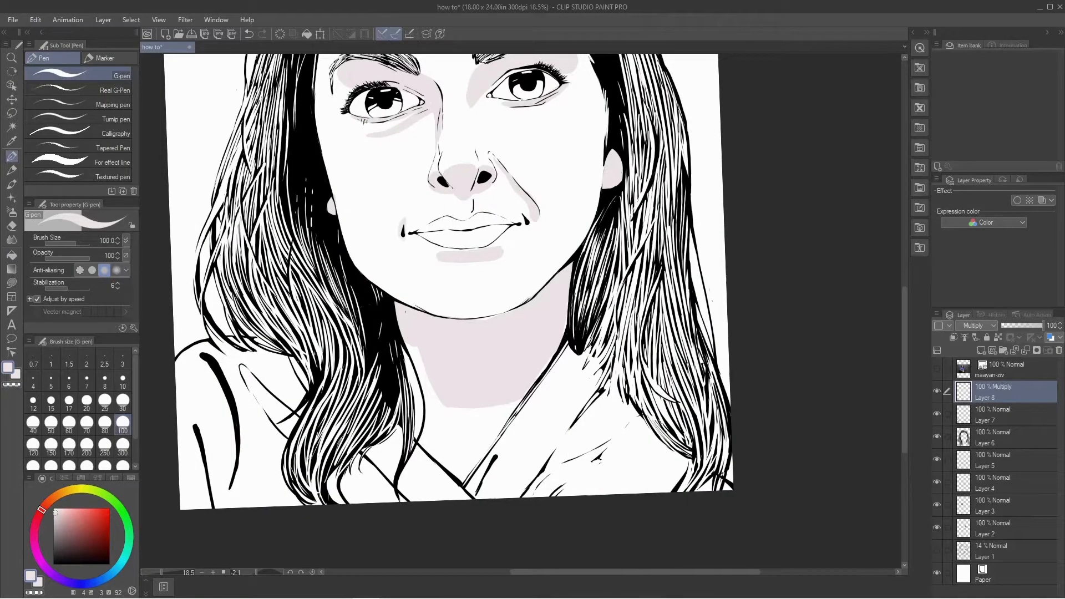
left_click_drag(433, 150, 411, 199)
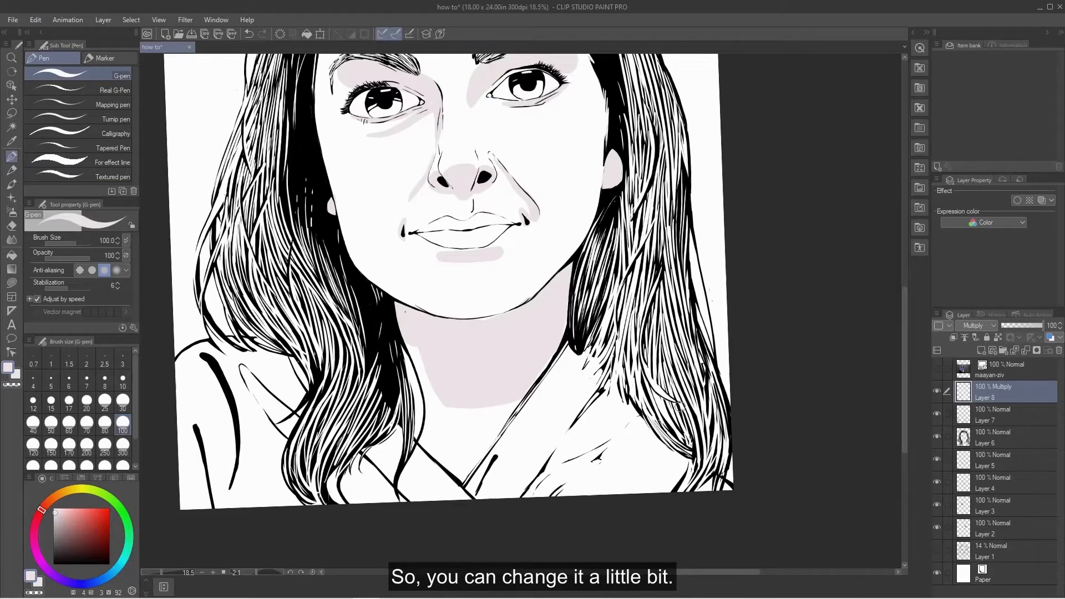
scroll(450, 310, "up", 5)
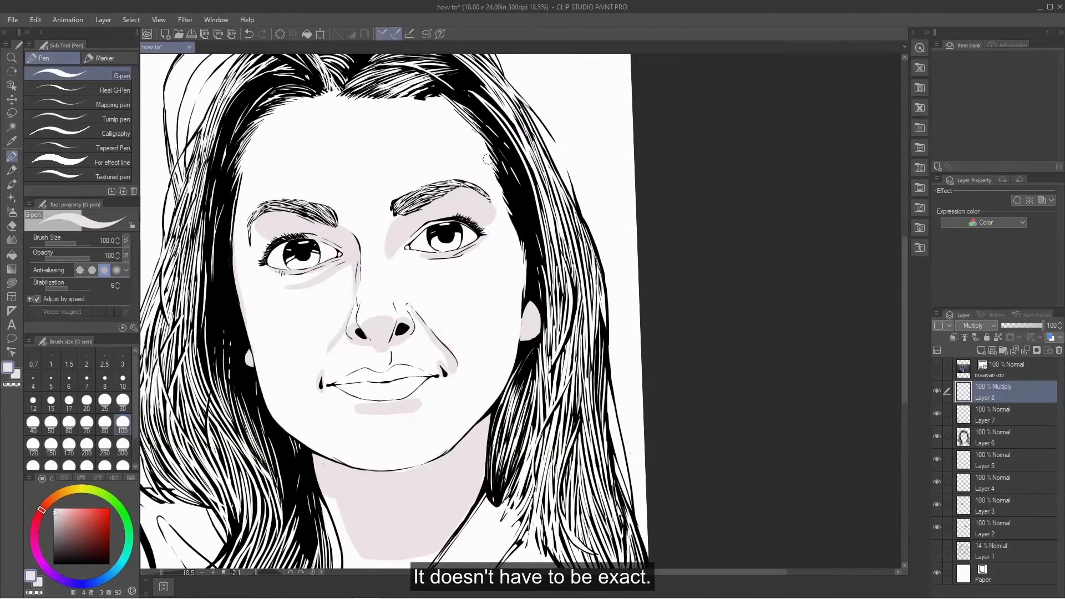
scroll(449, 311, "up", 2)
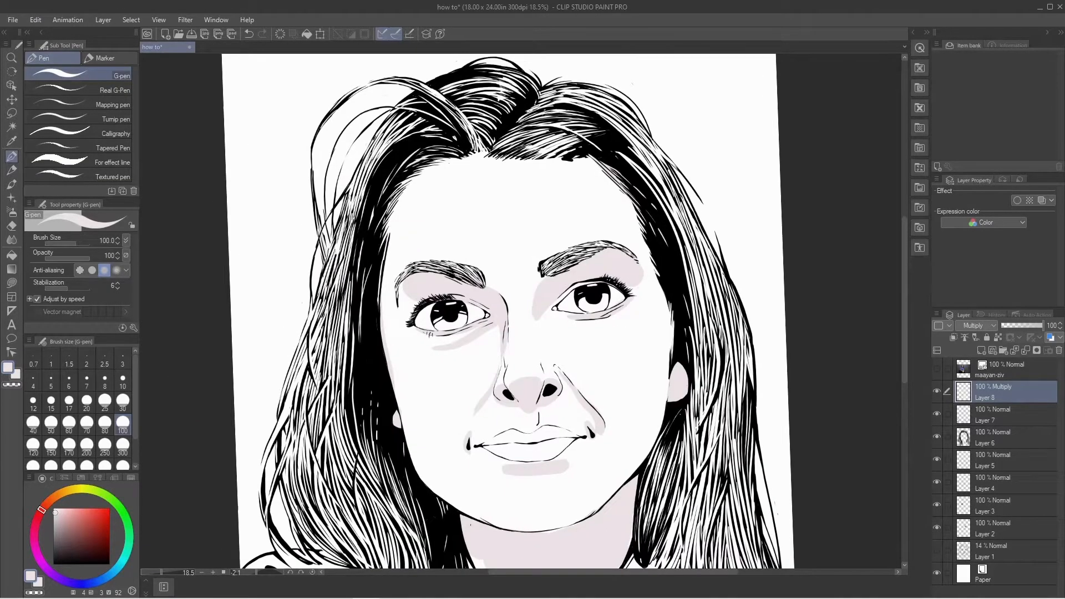
scroll(368, 381, "down", 5)
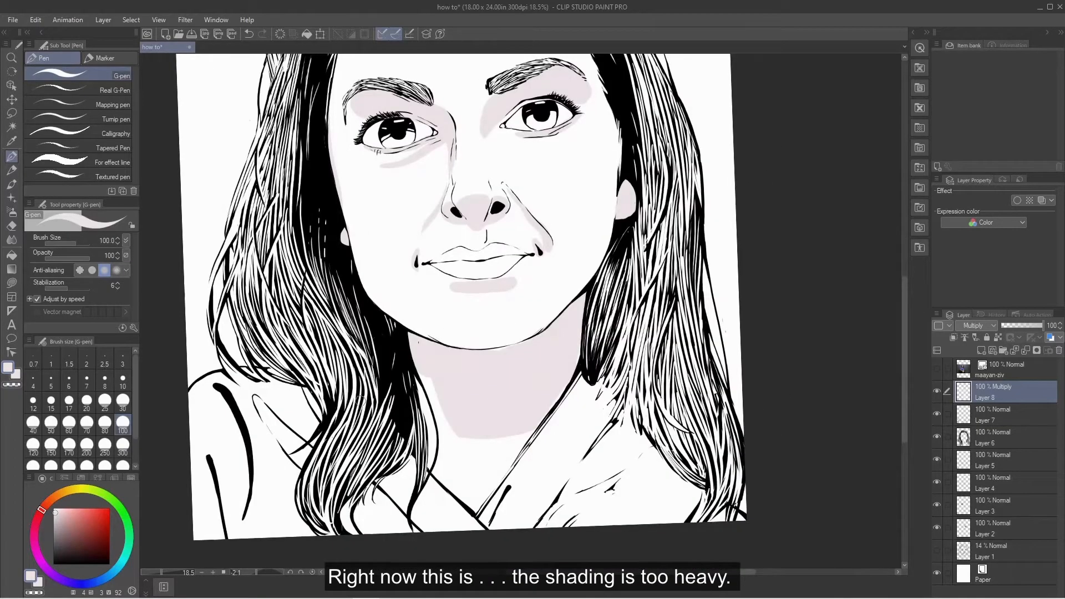
scroll(269, 146, "up", 3)
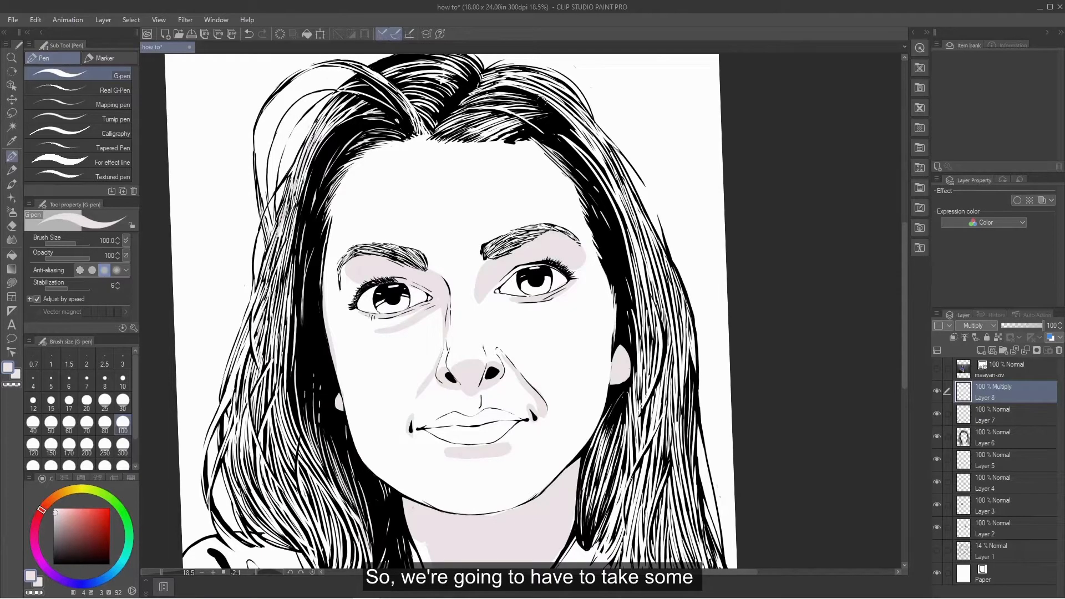
scroll(556, 152, "down", 3)
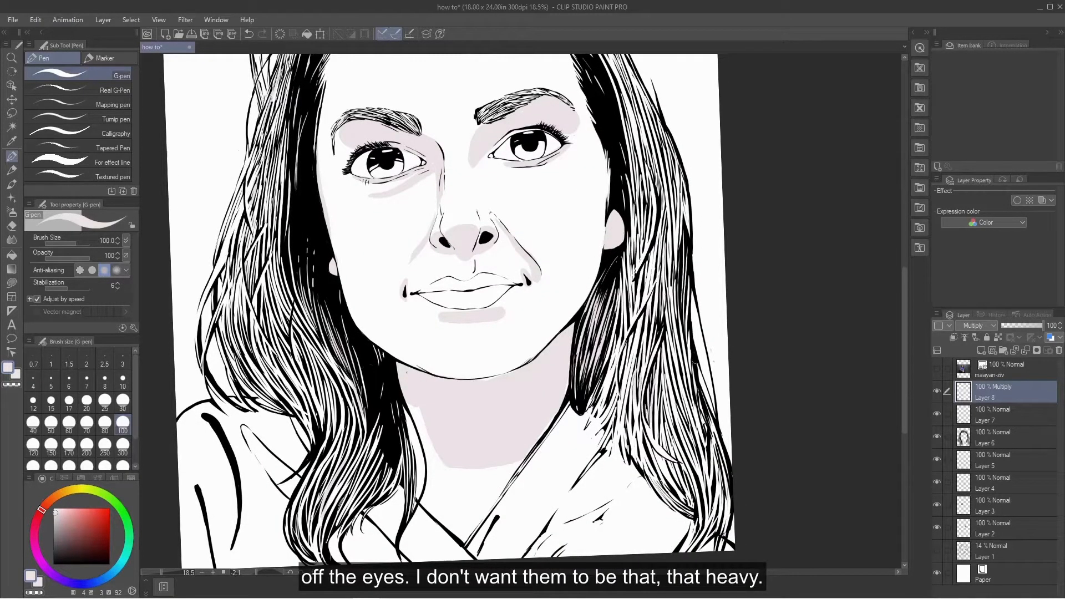
- Lighten the grey shading around both eyes and beneath the brows with the hard eraser at size 100
mouse_move(490, 458)
left_mouse_down()
mouse_move(477, 557)
mouse_move(743, 338)
mouse_move(746, 325)
left_mouse_up()
key("r")
key("e")
mouse_move(420, 428)
left_mouse_down()
mouse_move(421, 468)
mouse_move(432, 389)
mouse_move(417, 467)
mouse_move(433, 478)
mouse_move(434, 409)
mouse_move(461, 399)
mouse_move(474, 416)
left_mouse_up()
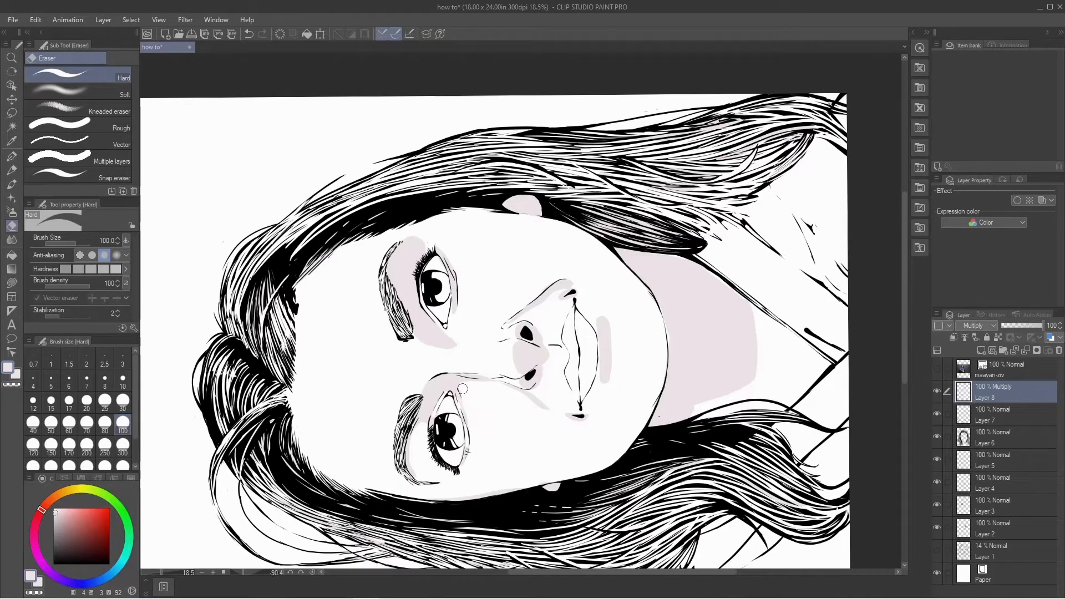
mouse_move(401, 254)
left_mouse_down()
mouse_move(408, 291)
mouse_move(413, 247)
mouse_move(396, 247)
left_mouse_up()
mouse_move(413, 313)
left_mouse_down()
mouse_move(424, 321)
mouse_move(450, 300)
mouse_move(460, 326)
left_mouse_up()
left_click_drag(692, 265, 581, 222)
- Shade the upper and lower lips in light grey with the G-pen
key("p")
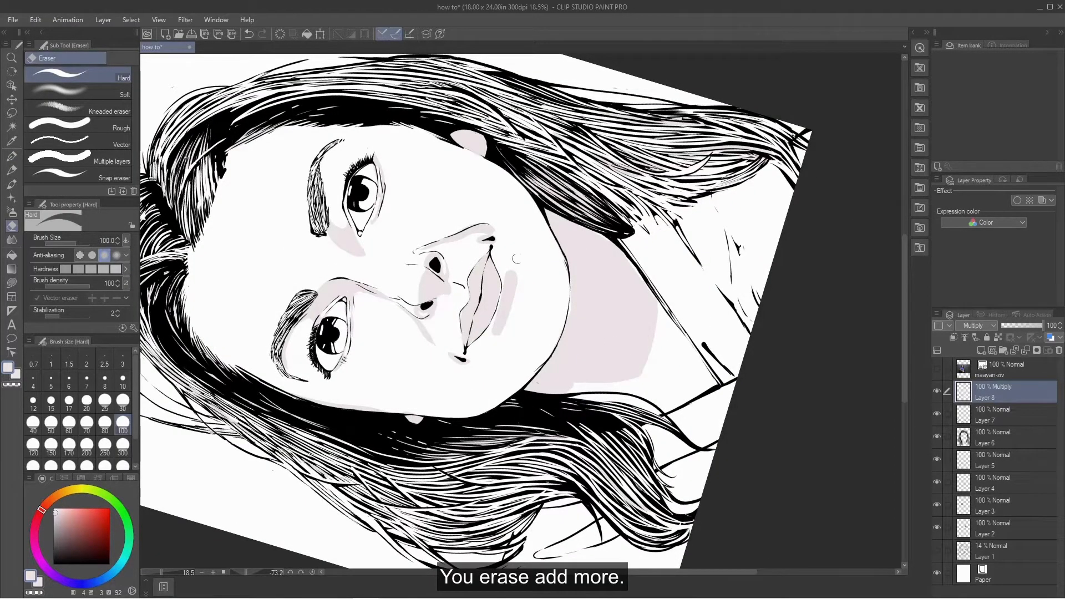
key("p")
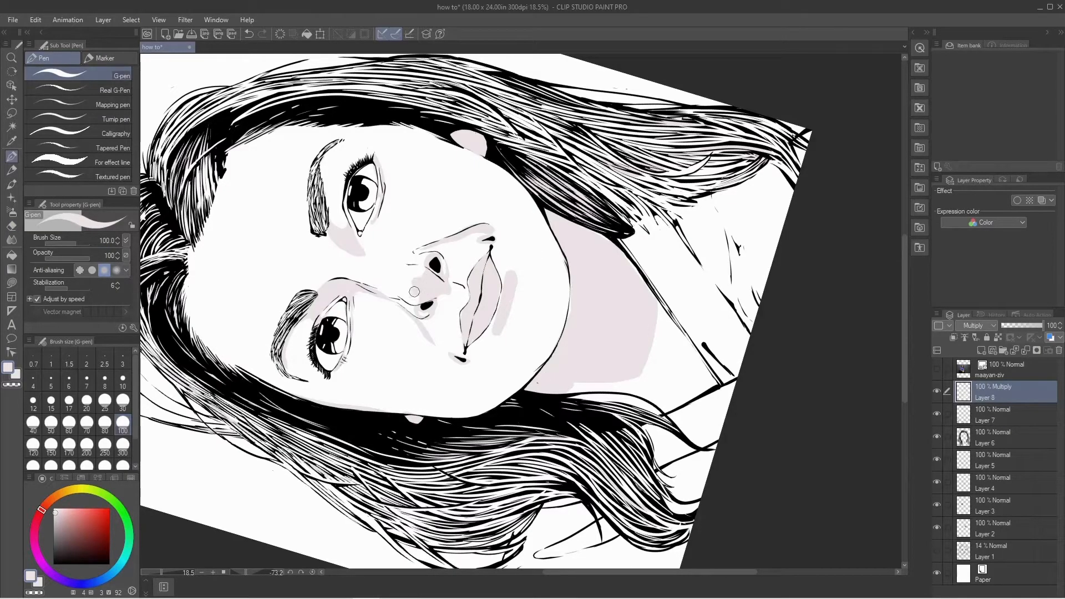
left_click_drag(422, 280, 430, 350)
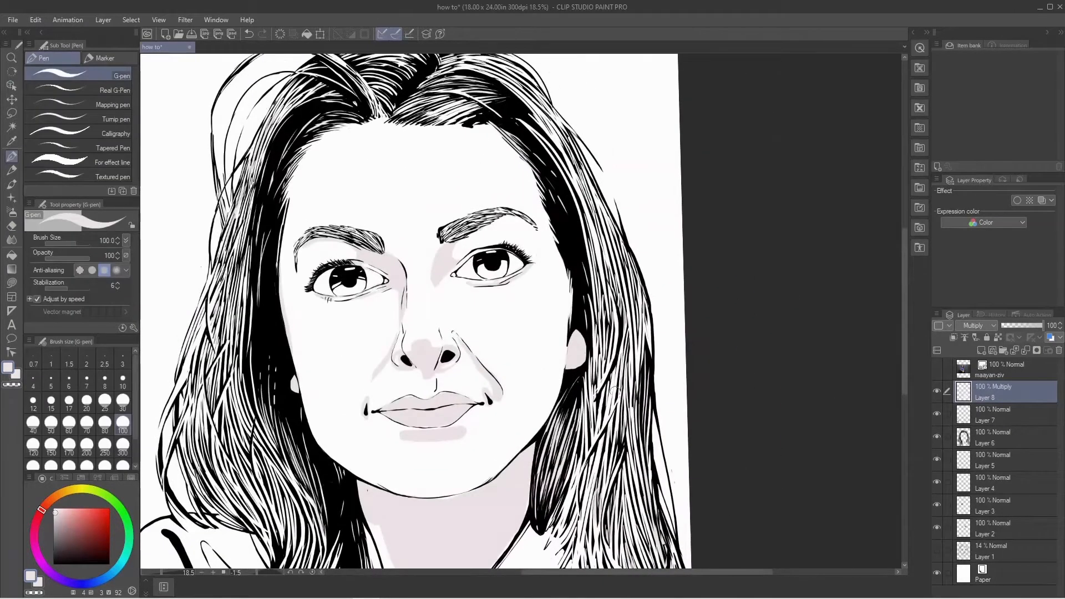
mouse_move(513, 390)
left_mouse_down()
mouse_move(573, 309)
mouse_move(515, 263)
left_mouse_up()
- Trim the grey shading on the lips and just below the lower lip with the hard eraser
key("e")
left_click_drag(427, 415, 414, 445)
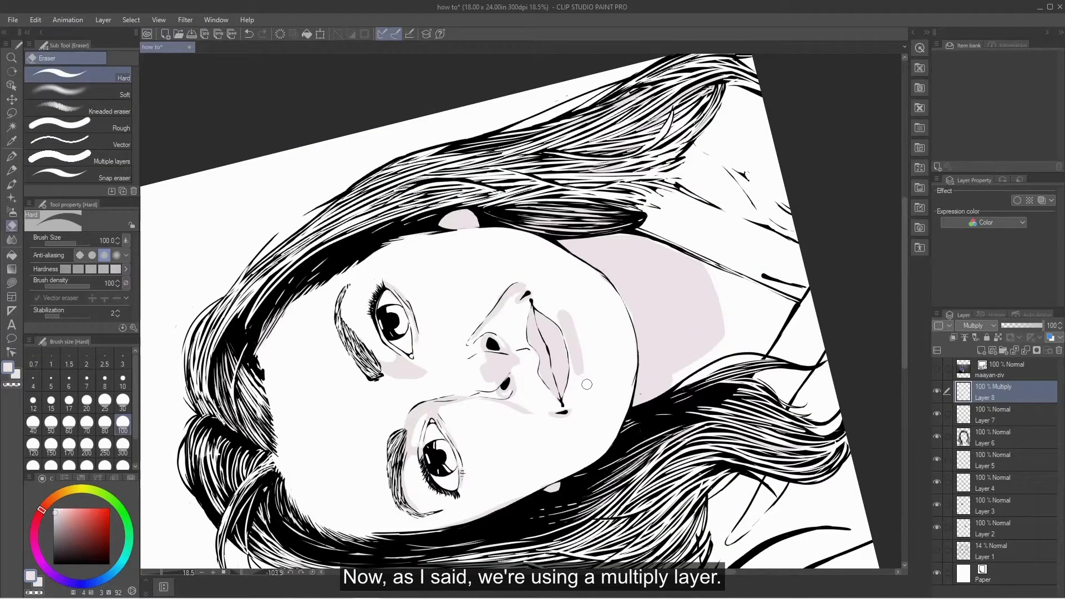
left_click_drag(534, 325, 551, 391)
mouse_move(552, 342)
left_mouse_down()
mouse_move(561, 365)
mouse_move(554, 337)
left_mouse_up()
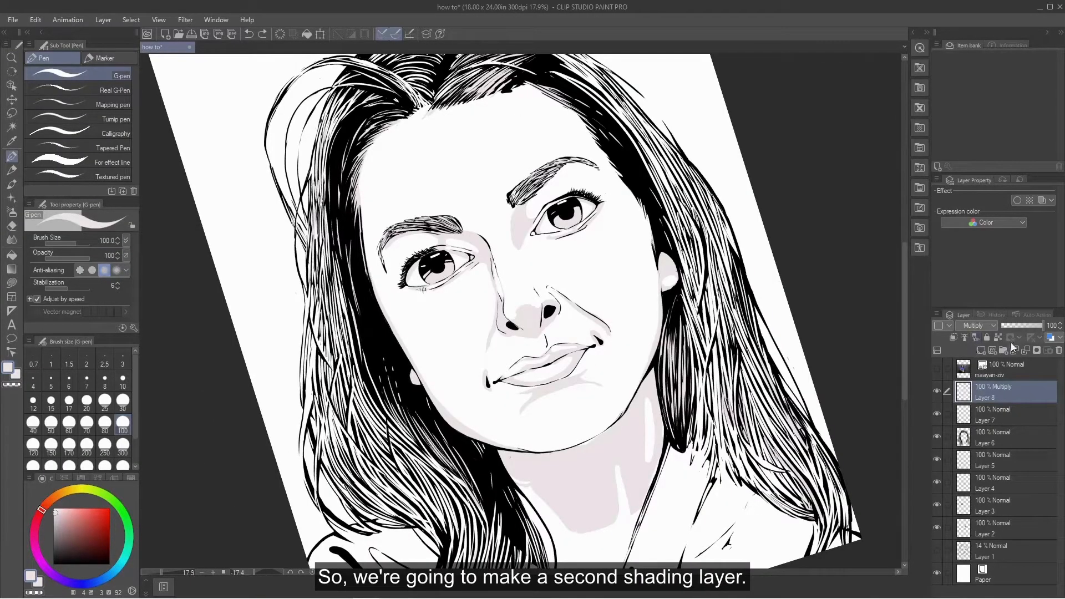
- Add a new layer above Layer 8 and set its blending mode to Multiply
left_click(982, 350)
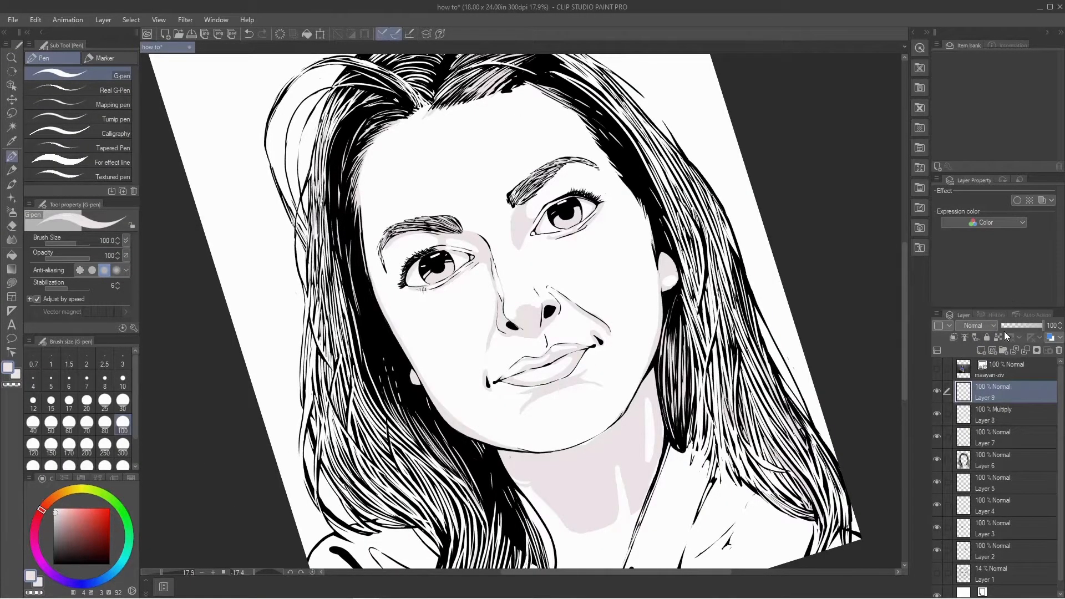
left_click(991, 326)
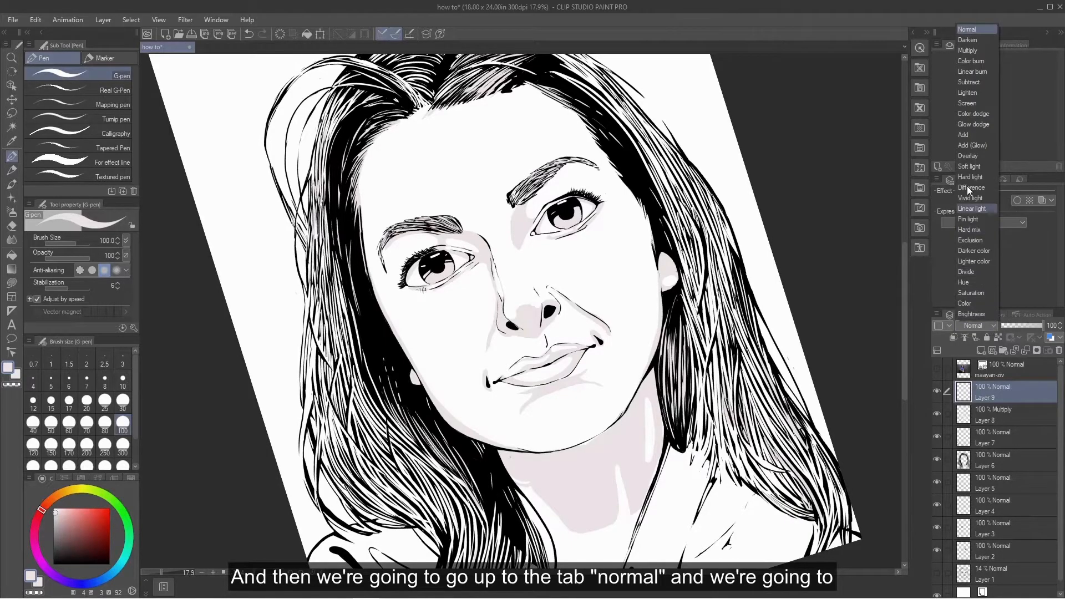
left_click(973, 51)
- Add a second tone of light grey on the neck directly beneath the jaw with the G-pen
left_click_drag(667, 471, 617, 379)
key("r")
left_click_drag(643, 260, 578, 431)
key("p")
mouse_move(460, 246)
left_mouse_down()
mouse_move(456, 311)
mouse_move(463, 318)
mouse_move(469, 306)
mouse_move(477, 355)
left_mouse_up()
mouse_move(463, 294)
left_mouse_down()
mouse_move(490, 360)
mouse_move(463, 304)
mouse_move(481, 387)
mouse_move(472, 331)
left_mouse_up()
key("r")
key("p")
left_click_drag(481, 379, 481, 283)
- Extend the second tone down the side of the neck below the fully visible ear
key("r")
left_click_drag(482, 517, 797, 176)
key("p")
mouse_move(553, 355)
left_mouse_down()
mouse_move(558, 400)
mouse_move(578, 340)
mouse_move(562, 378)
left_mouse_up()
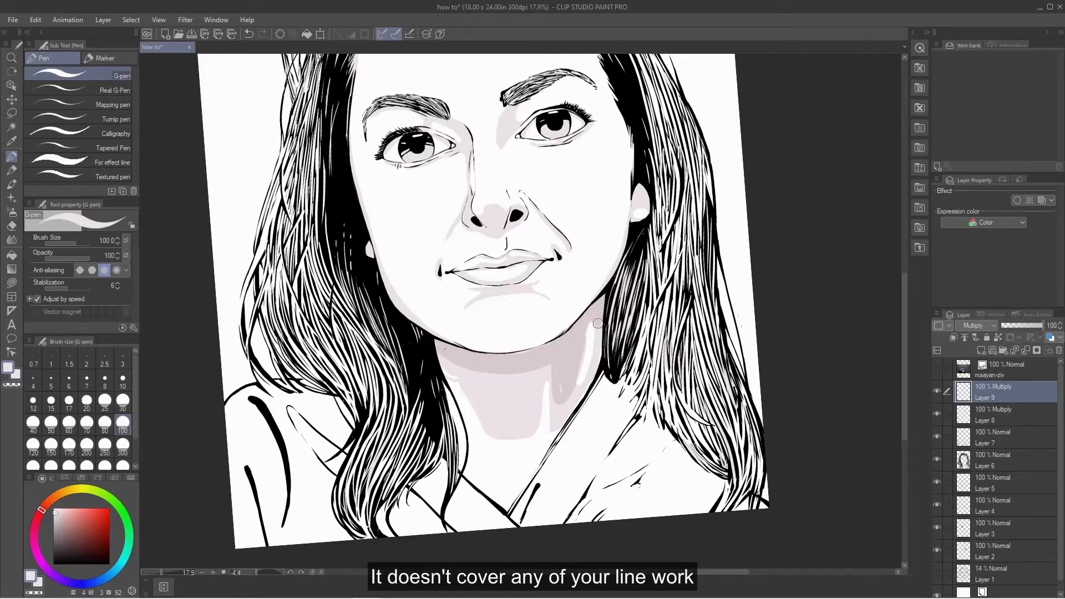
left_click_drag(597, 322, 555, 394)
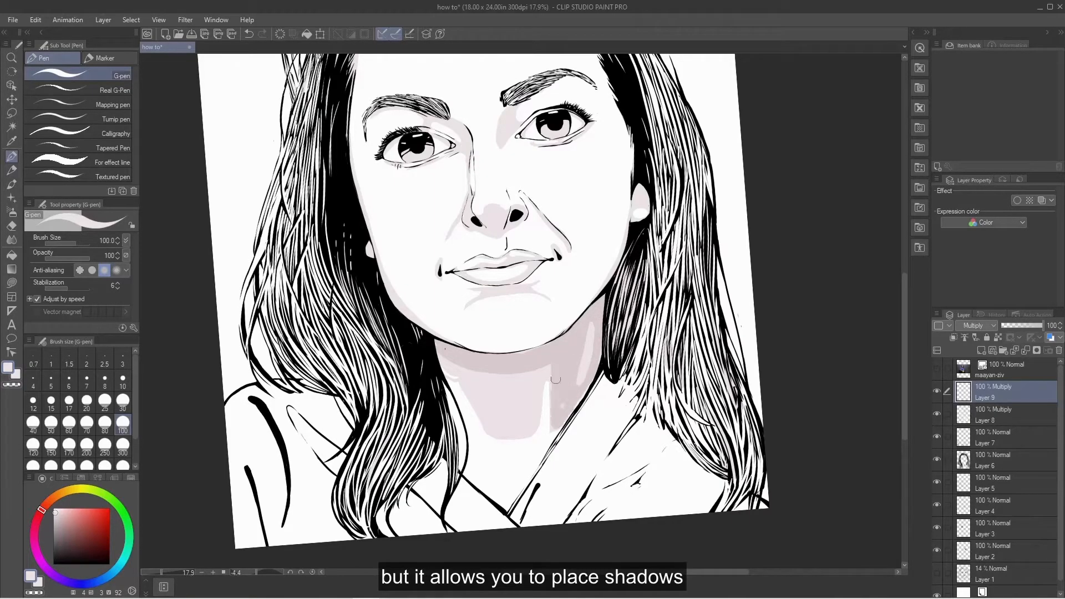
- Fill in the darker shadow across the middle of the neck beneath the chin, undoing a stray stroke
key("r")
left_click_drag(606, 296, 607, 323)
mouse_move(453, 343)
left_mouse_down()
mouse_move(529, 370)
mouse_move(512, 384)
left_mouse_up()
key("ctrl+z")
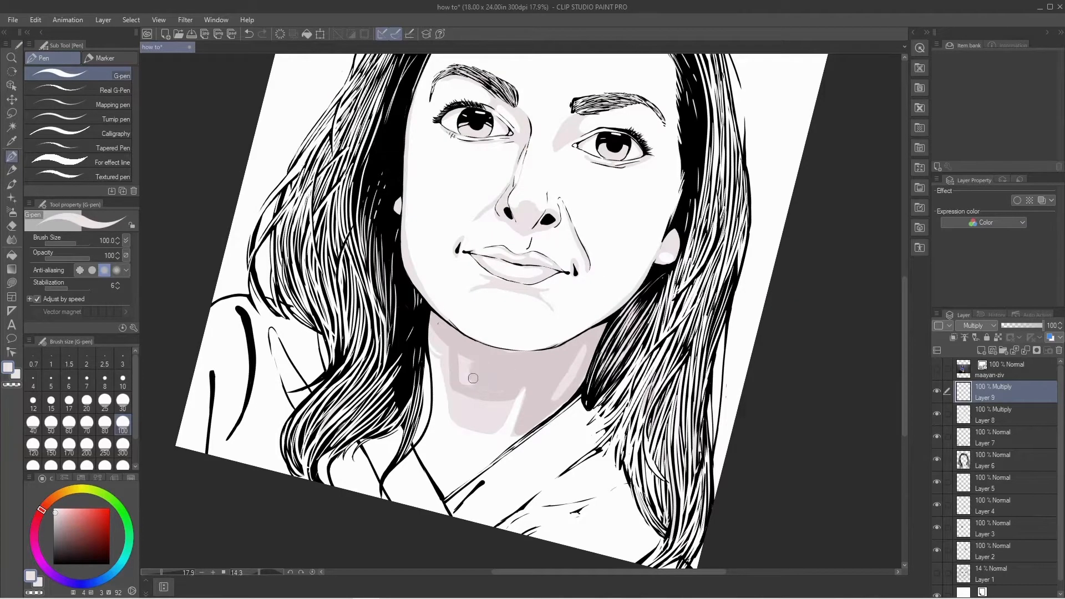
- Trim the lower and outer edges of the neck's second-tone shadow beneath the jaw with the hard eraser
key("e")
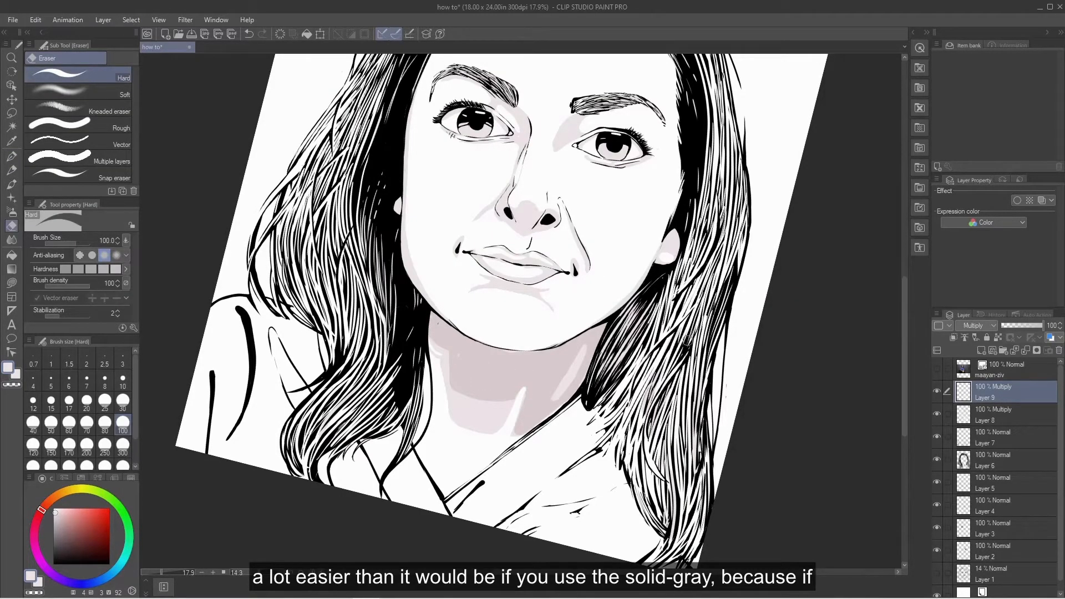
key("r")
mouse_move(439, 342)
left_mouse_down()
mouse_move(466, 244)
mouse_move(450, 317)
left_mouse_up()
mouse_move(449, 267)
left_mouse_down()
mouse_move(430, 331)
mouse_move(453, 335)
left_mouse_up()
left_click_drag(484, 223, 464, 299)
left_click_drag(460, 340, 433, 348)
mouse_move(435, 346)
left_mouse_down()
mouse_move(441, 375)
mouse_move(409, 344)
left_mouse_up()
- Erase a narrow highlight from the second-tone shading along the side of the neck below the ear, redoing one stroke
key("r")
mouse_move(424, 469)
left_mouse_down()
mouse_move(456, 487)
mouse_move(694, 378)
left_mouse_up()
left_click_drag(604, 286, 597, 347)
key("ctrl+z")
left_click_drag(603, 299, 596, 366)
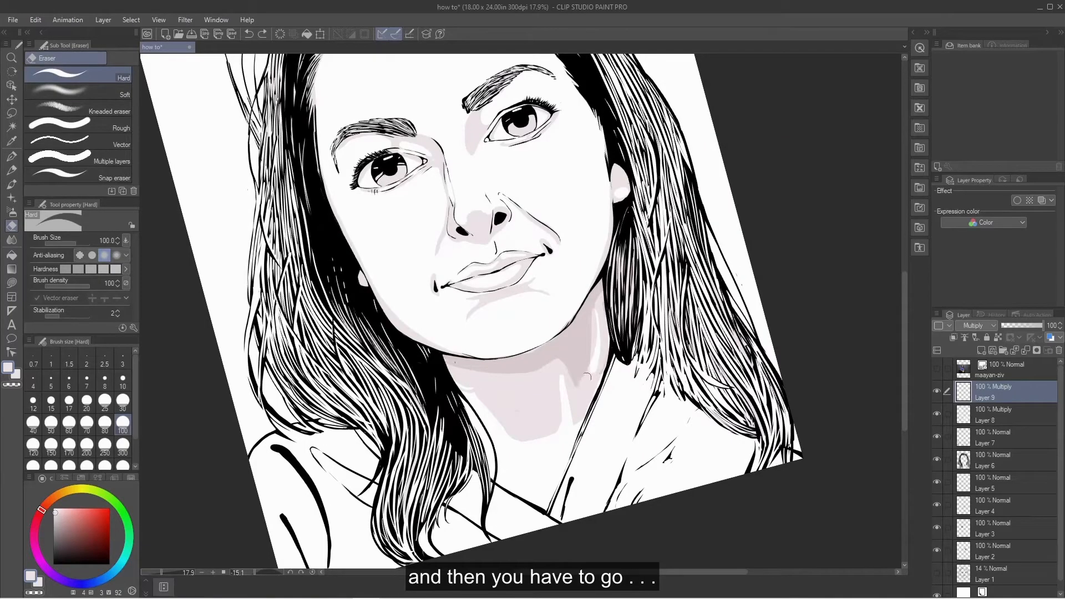
left_click_drag(598, 310, 579, 378)
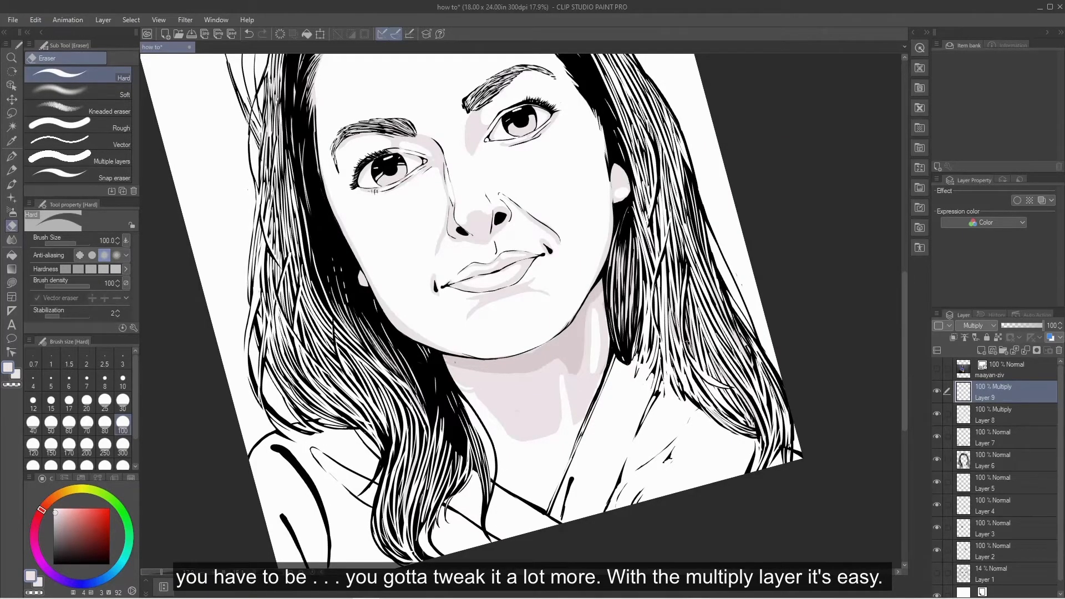
- Add second-tone shading at the inner eye corners, the underside of the nose and below the lower lip with the G-pen
key("p")
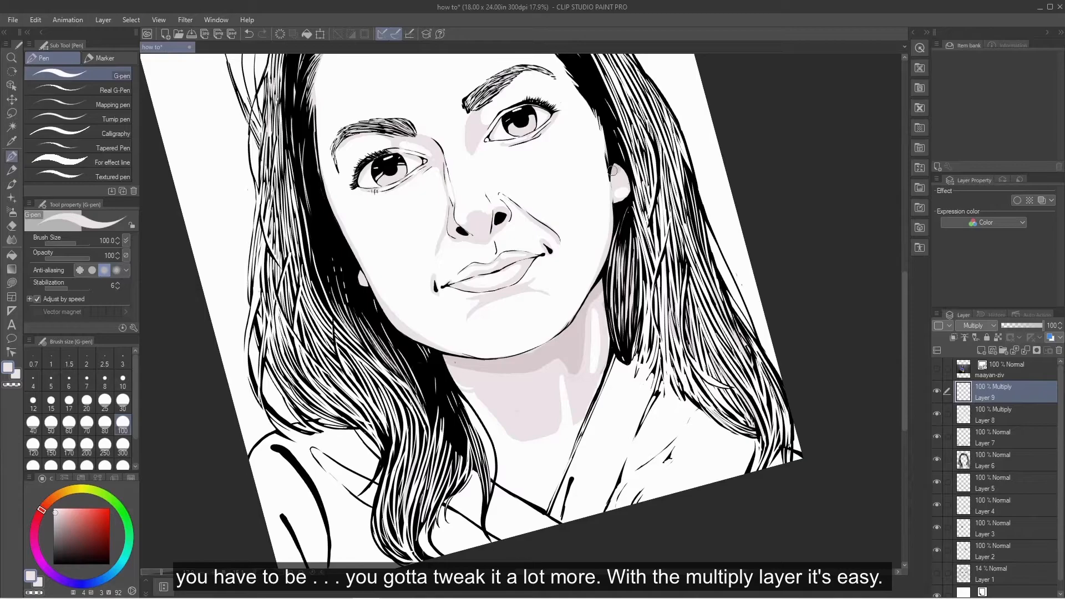
mouse_move(466, 126)
left_mouse_down()
mouse_move(471, 147)
mouse_move(469, 139)
left_mouse_up()
left_click_drag(472, 231, 488, 224)
left_click_drag(517, 300, 489, 302)
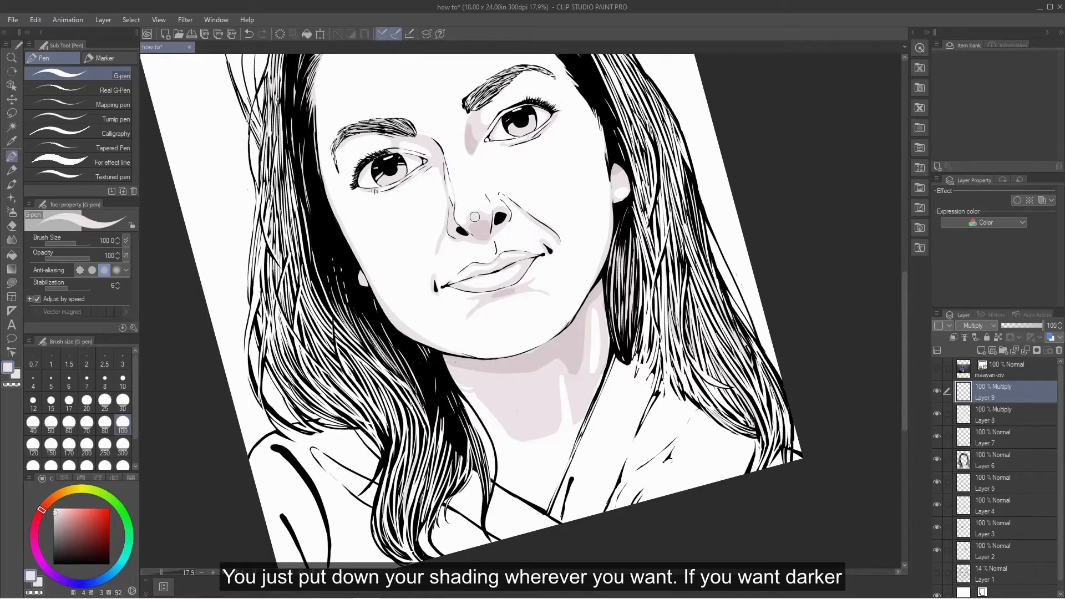
left_click_drag(429, 146, 446, 166)
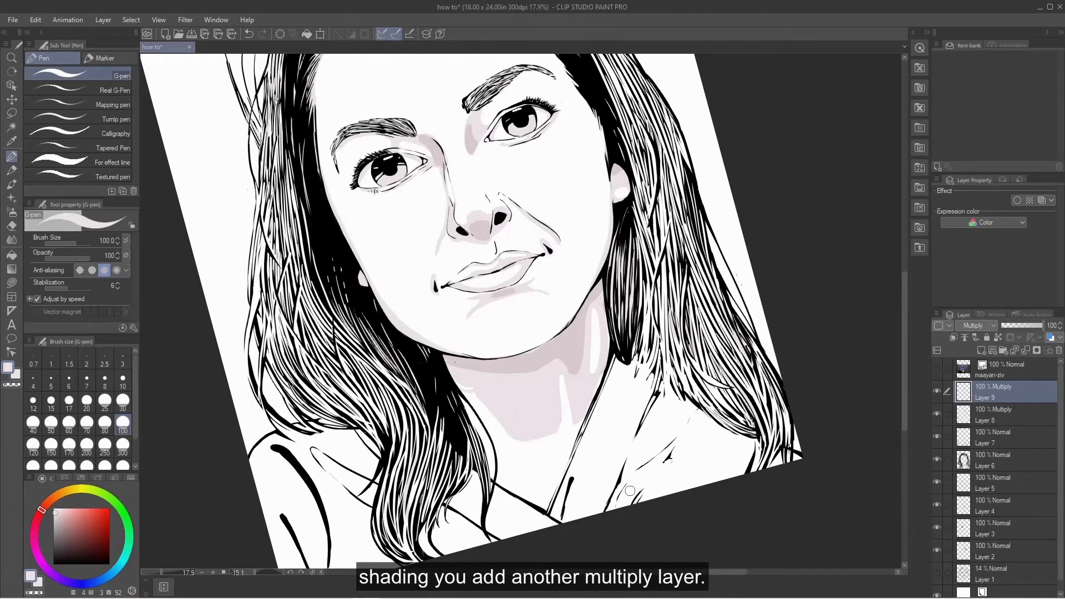